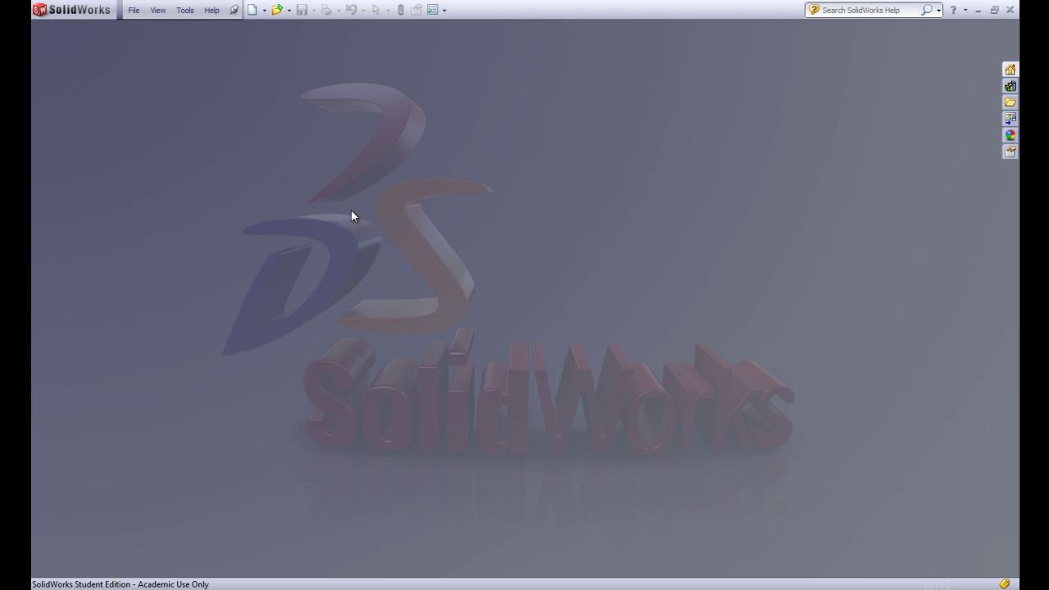
Step: Create a new Drawing document and accept the A (ANSI) Landscape sheet size
click(255, 11)
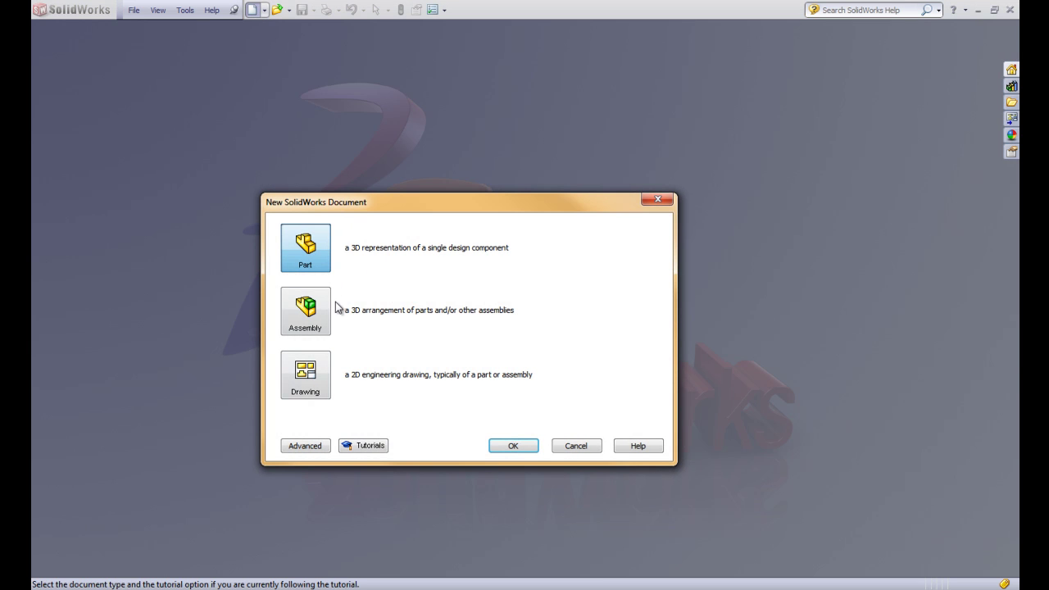
click(306, 379)
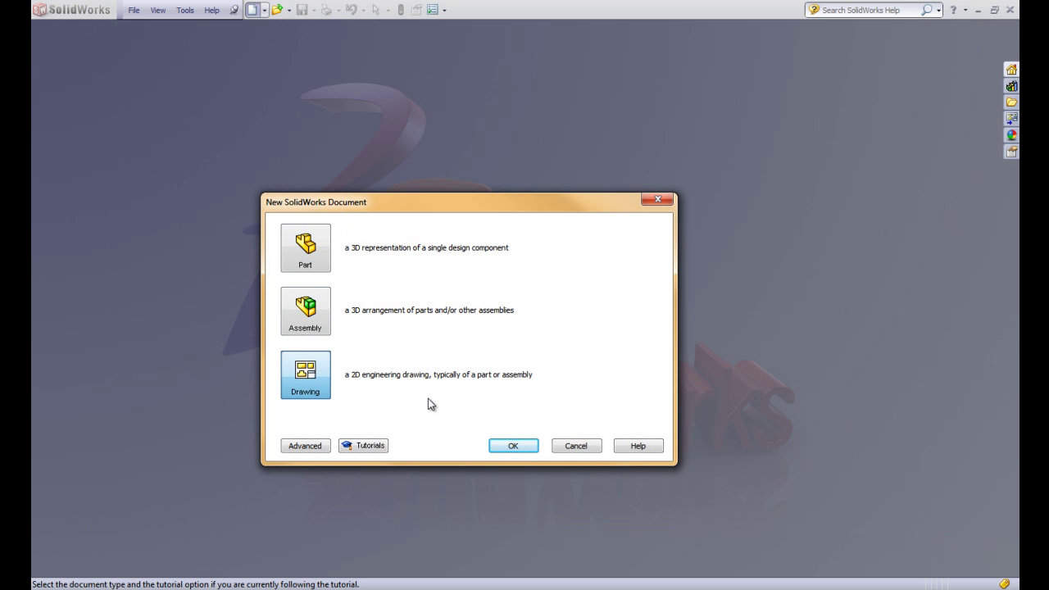
click(514, 446)
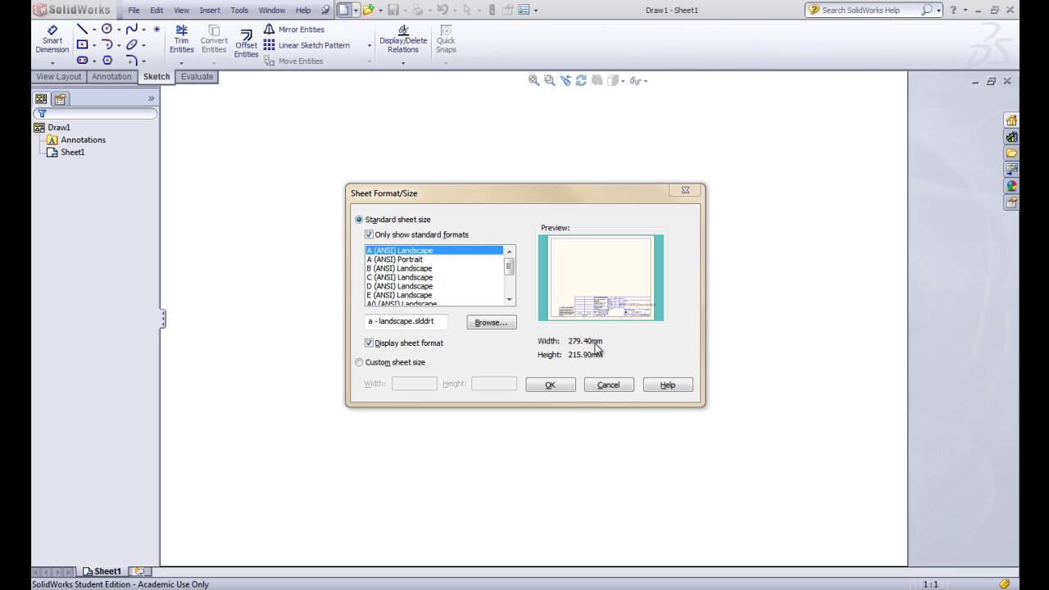
click(509, 300)
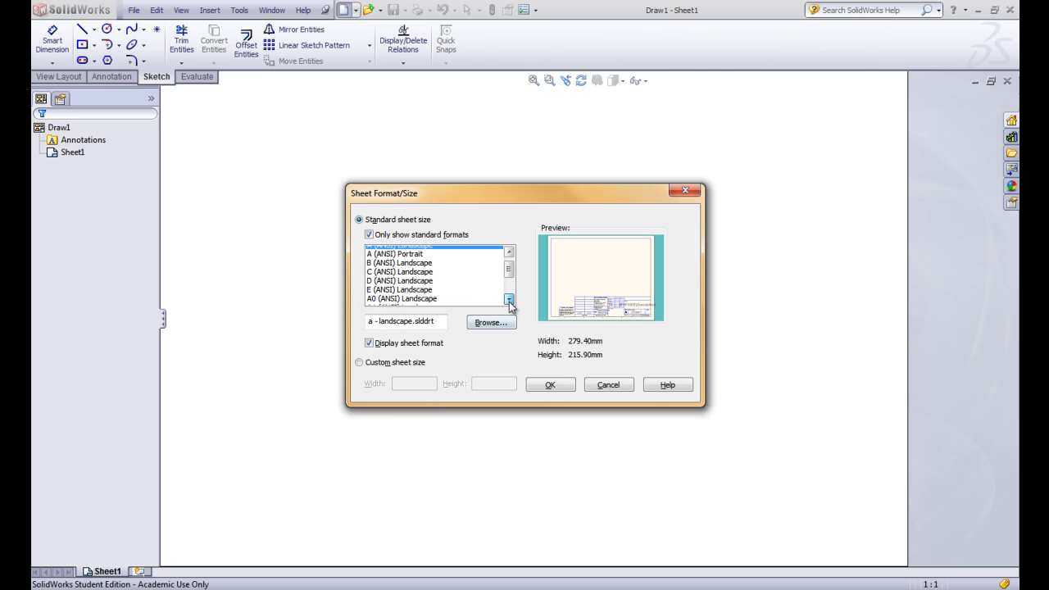
drag(510, 286, 509, 271)
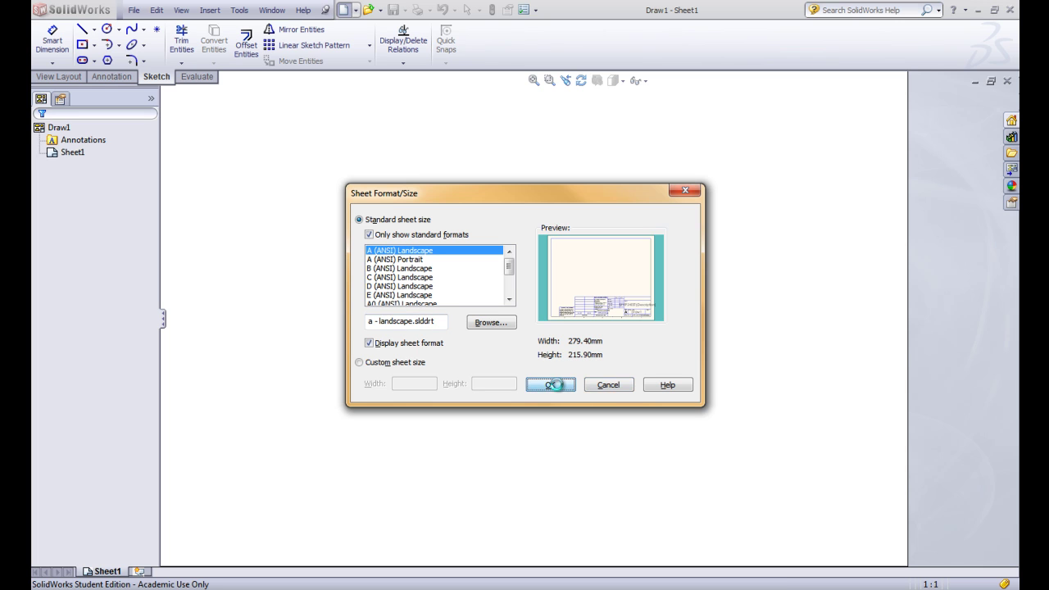
click(556, 385)
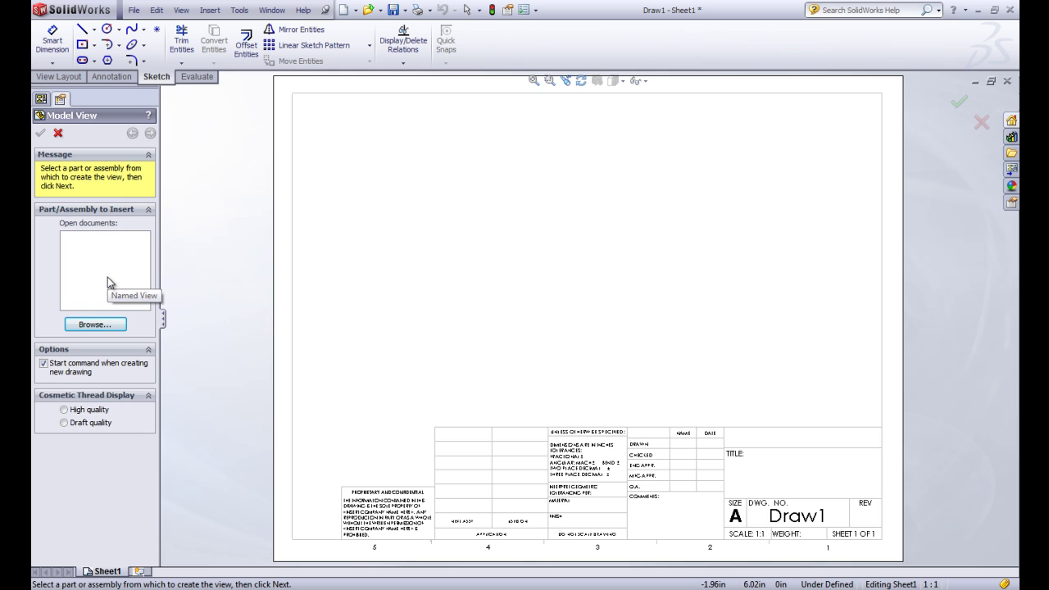
Step: Cancel the Model View command so Draw1 stays an empty A-size sheet
click(58, 133)
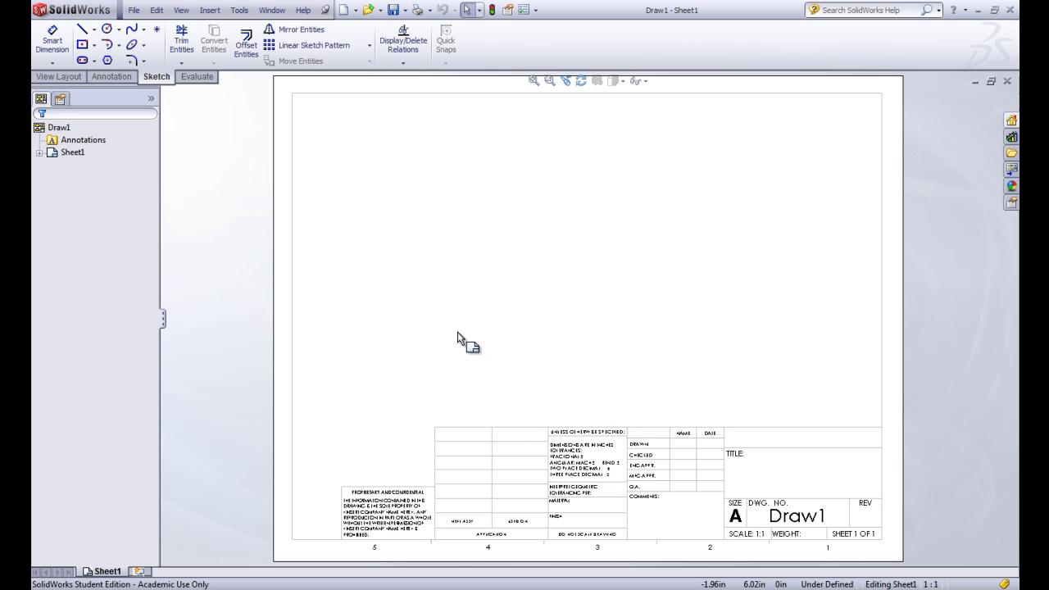
Step: Switch to Edit Sheet Format and delete the default title block with a window selection
right_click(477, 289)
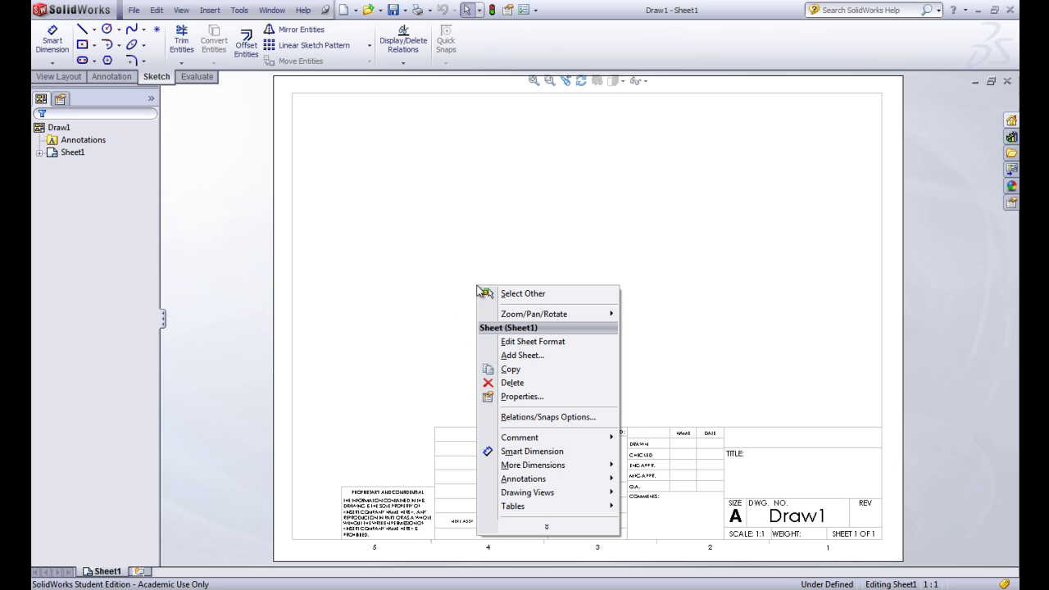
click(506, 342)
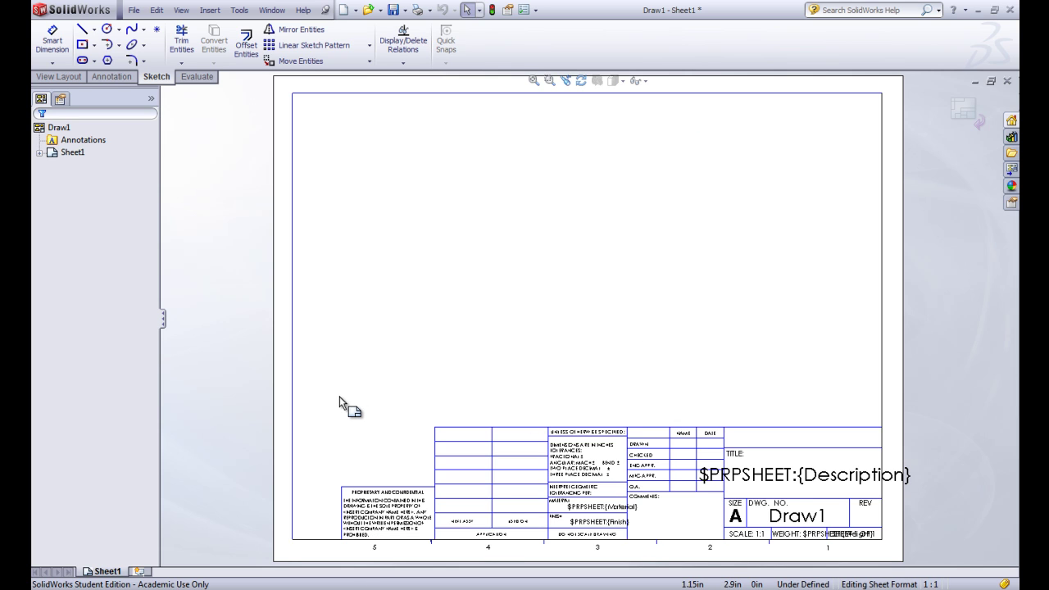
drag(324, 393, 933, 555)
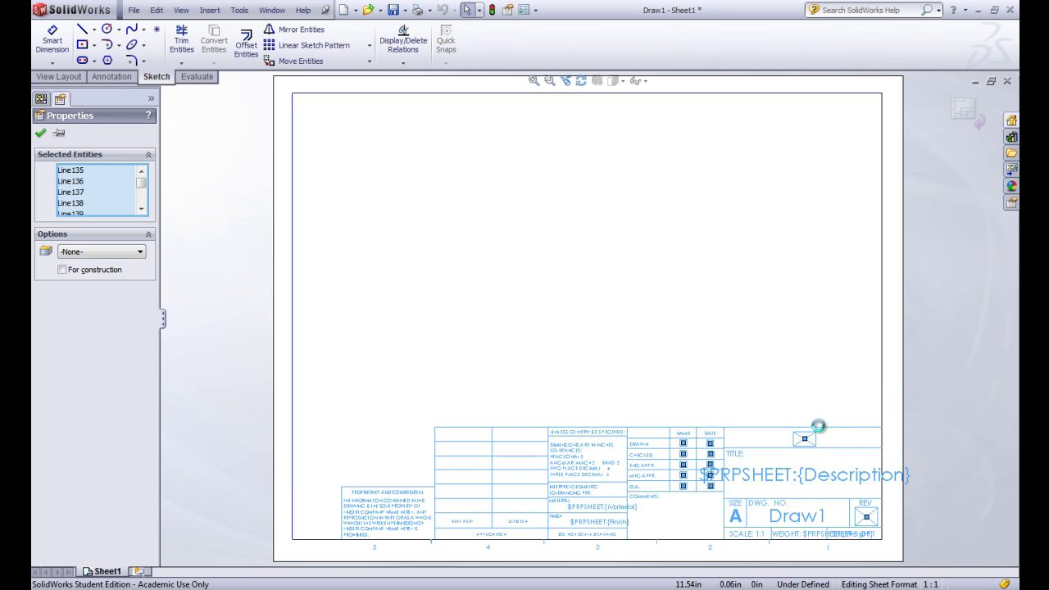
key(Delete)
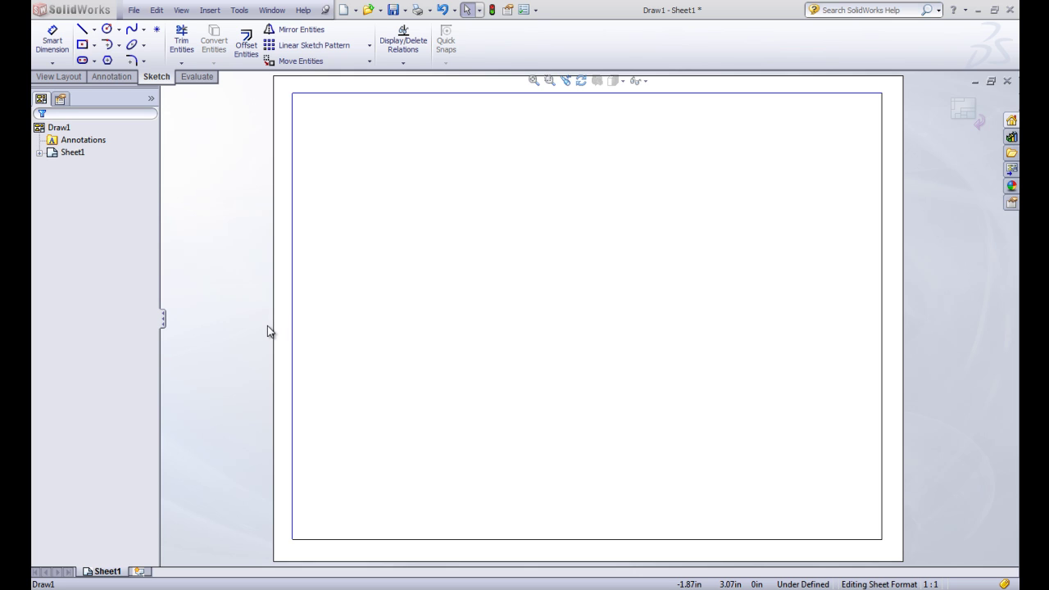
Step: Set the border's lower-left corner point to X 0.375
click(292, 540)
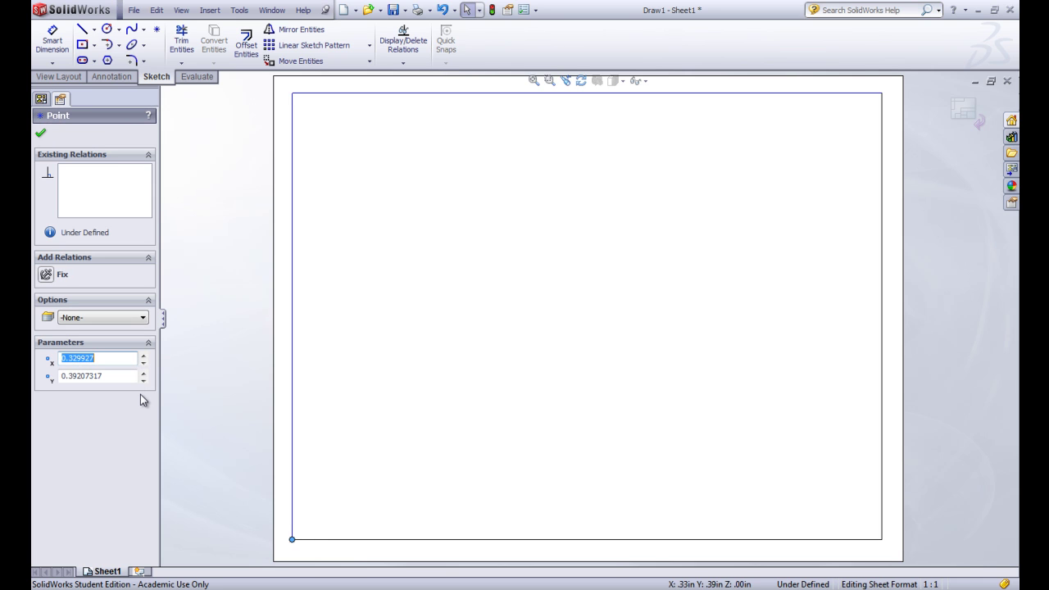
text(0.375)
key(Tab)
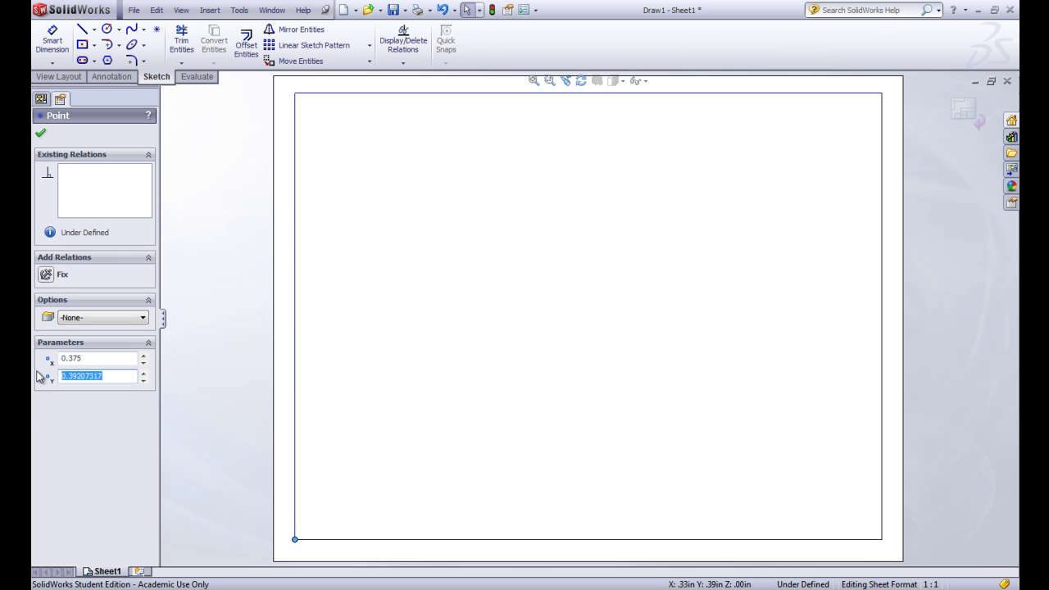
text(0.)
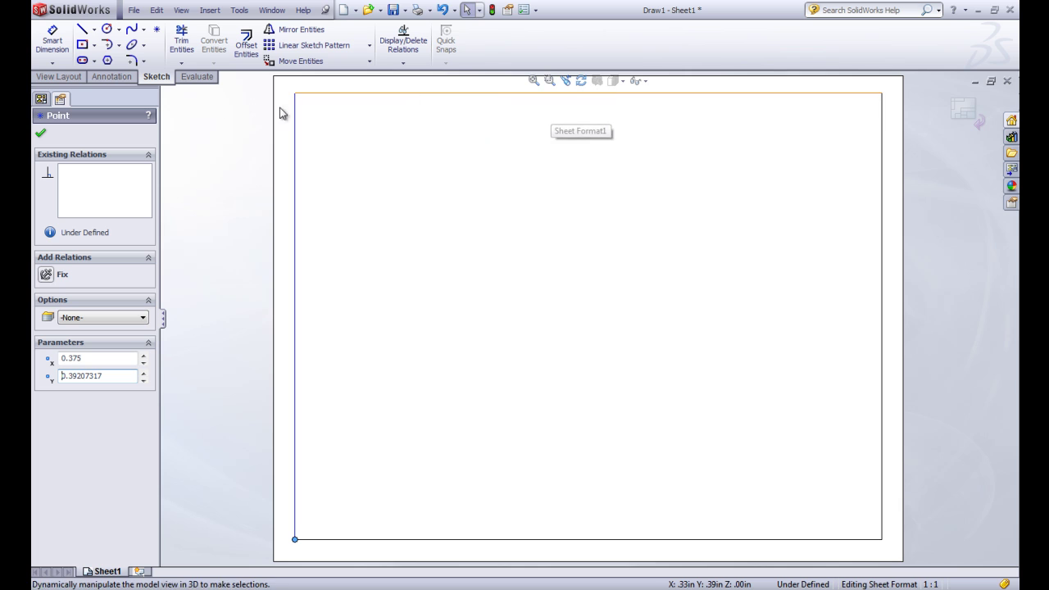
Step: Turn on View Sketch Relations to display the border's relation markers
click(639, 80)
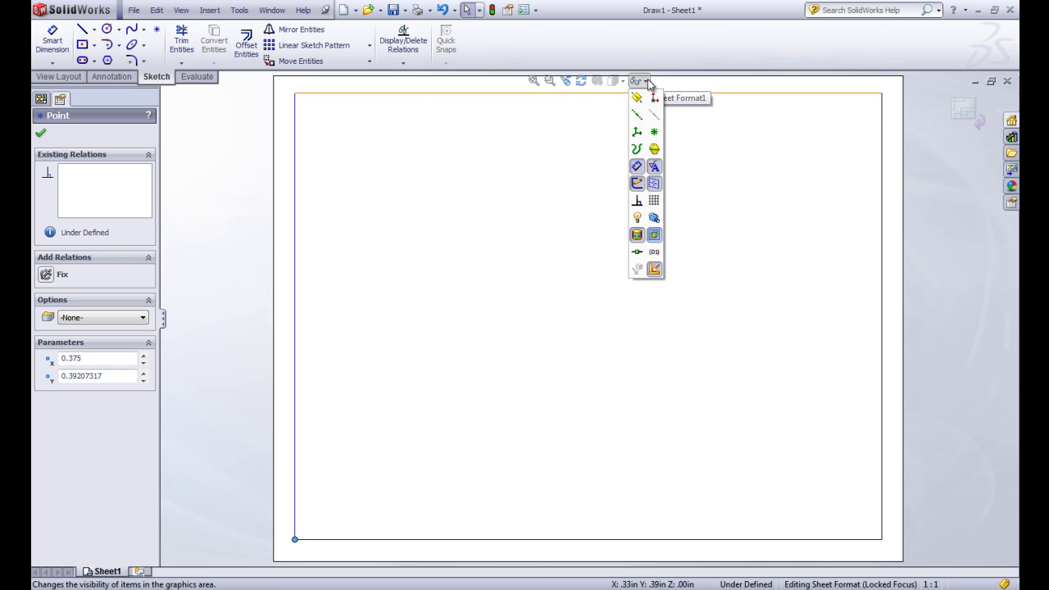
click(637, 200)
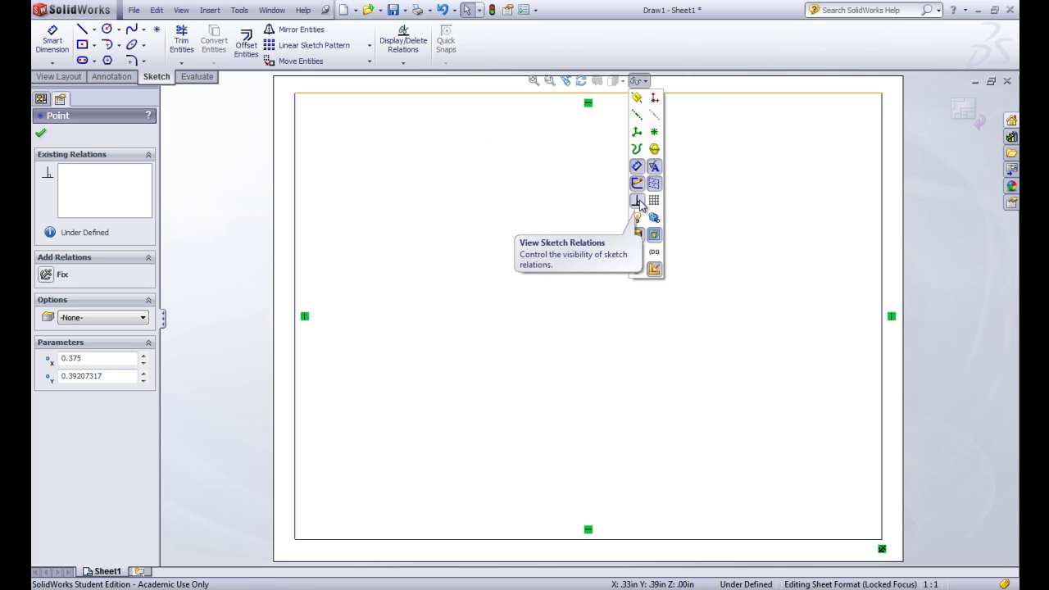
click(883, 553)
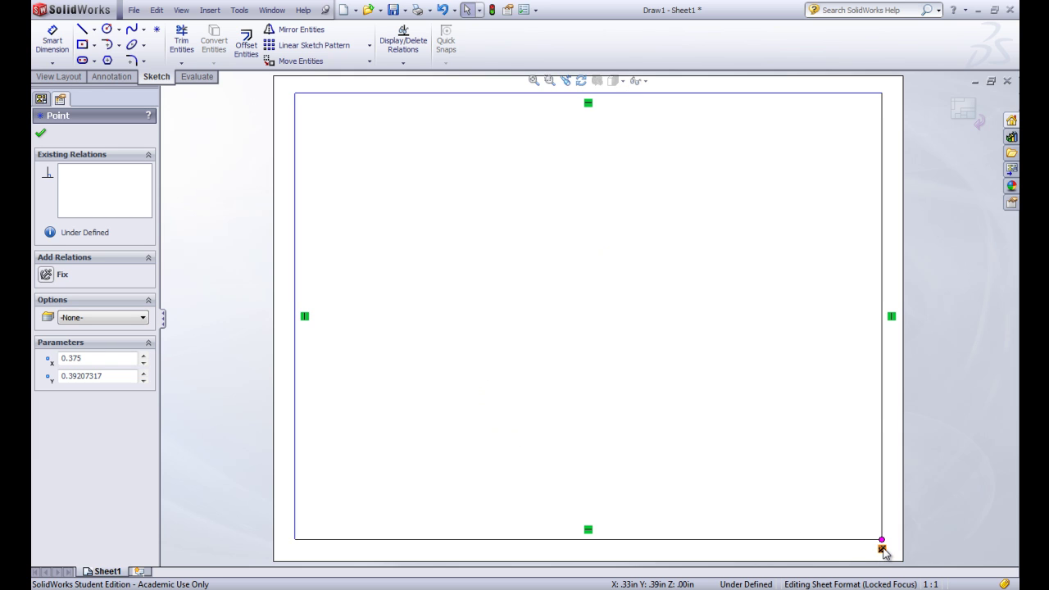
right_click(888, 548)
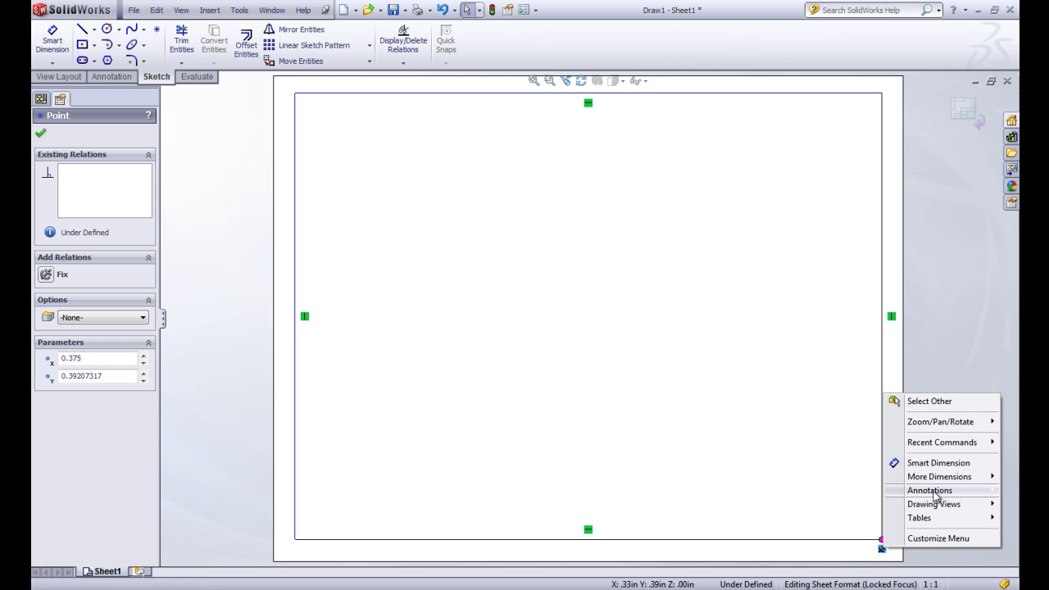
click(883, 553)
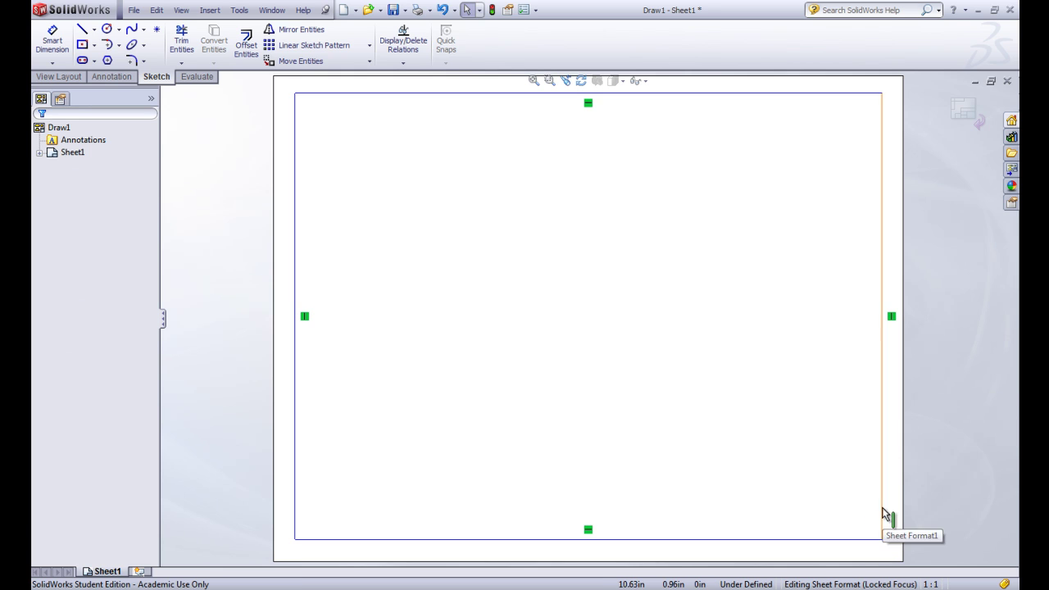
Step: Move the lower-left corner to Y 0.375 and the upper-right corner to 10.625, 8.125
click(295, 539)
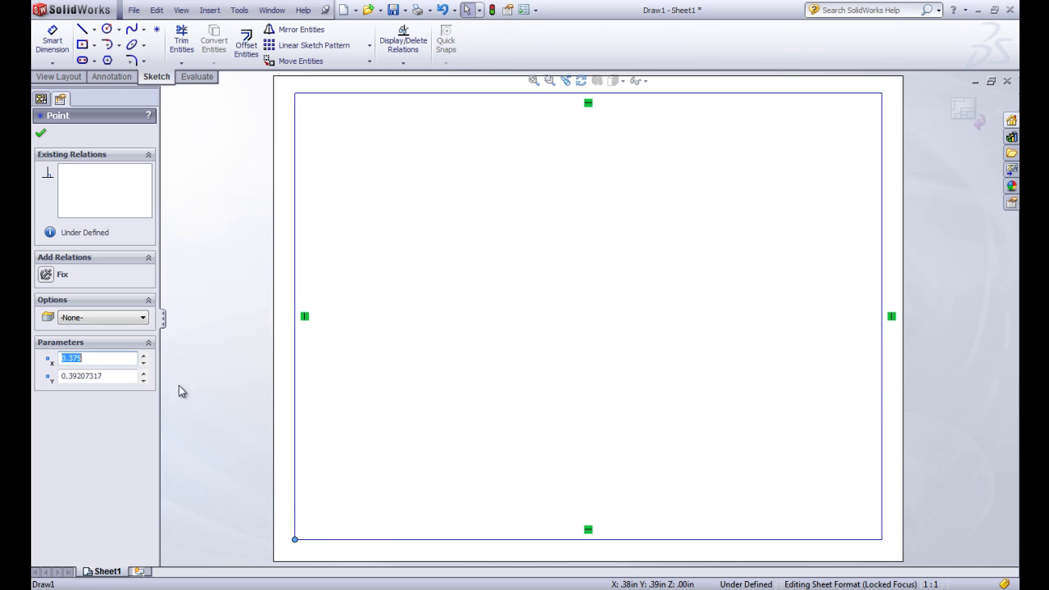
drag(104, 378, 34, 374)
text(0.375)
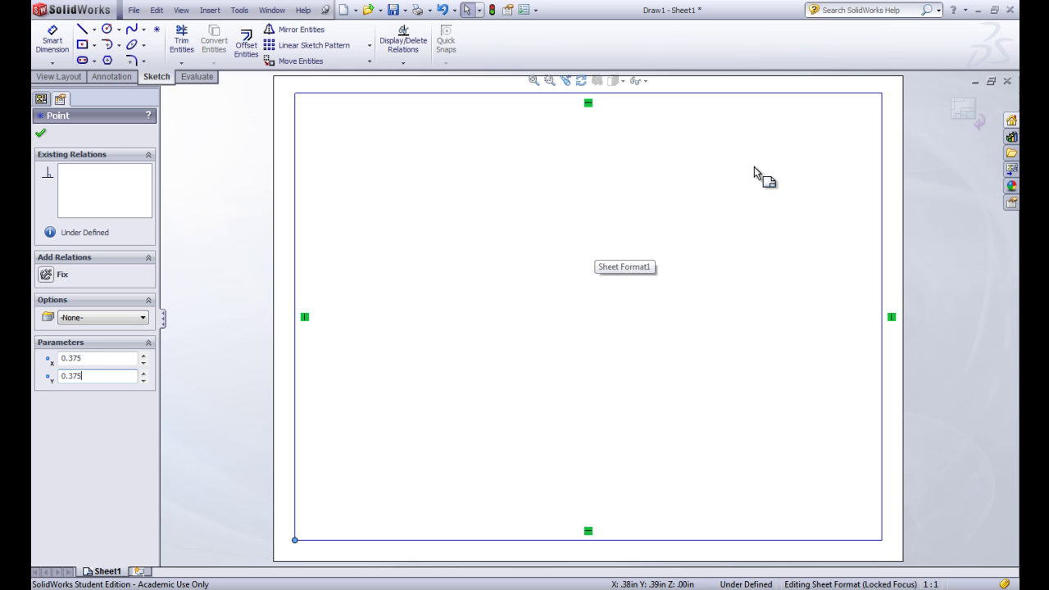
click(882, 94)
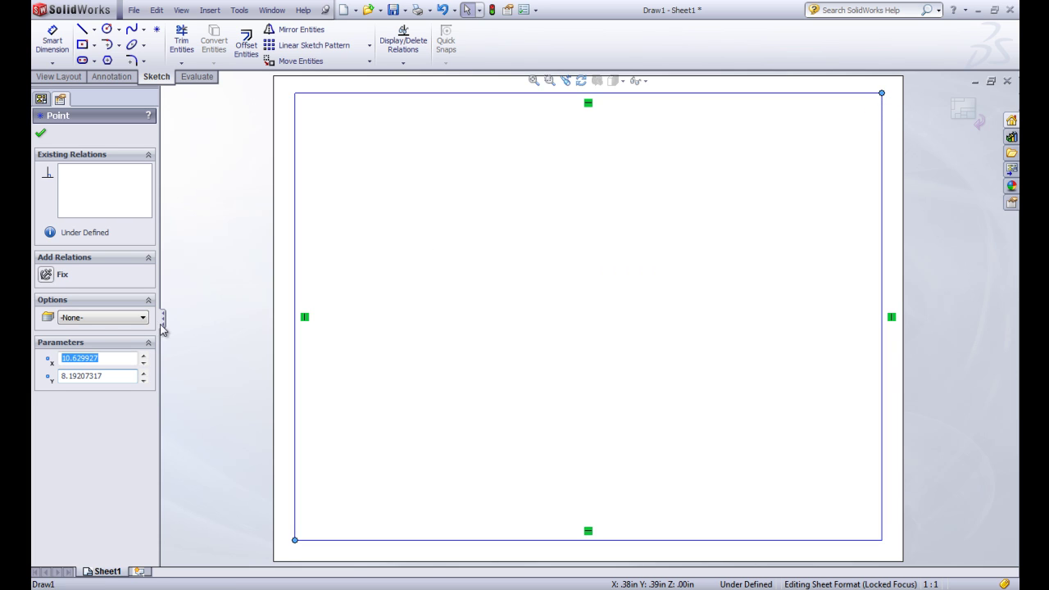
text(10.625)
click(57, 376)
text(8)
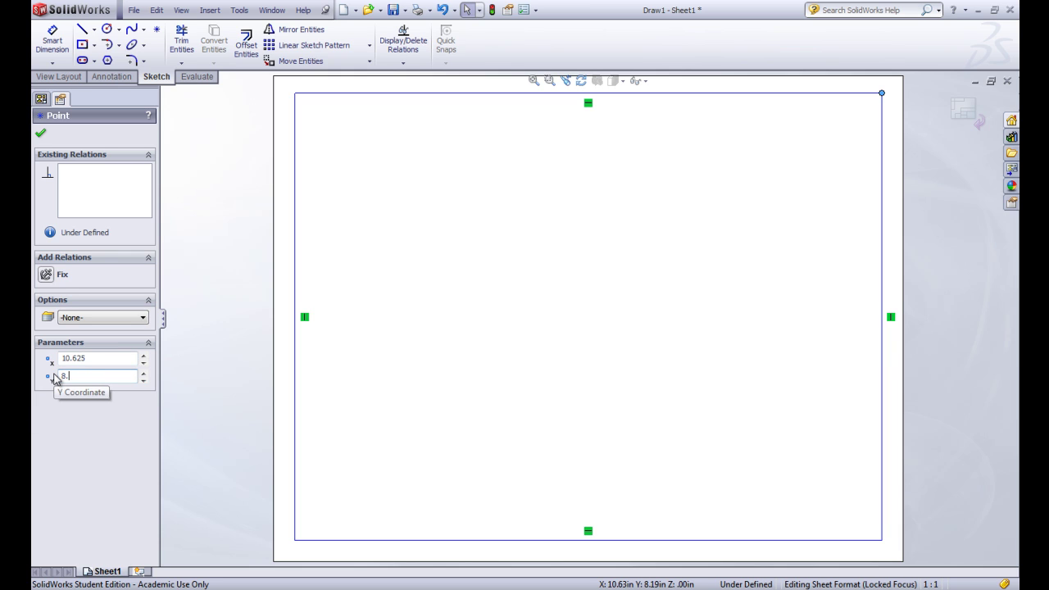
text(.125)
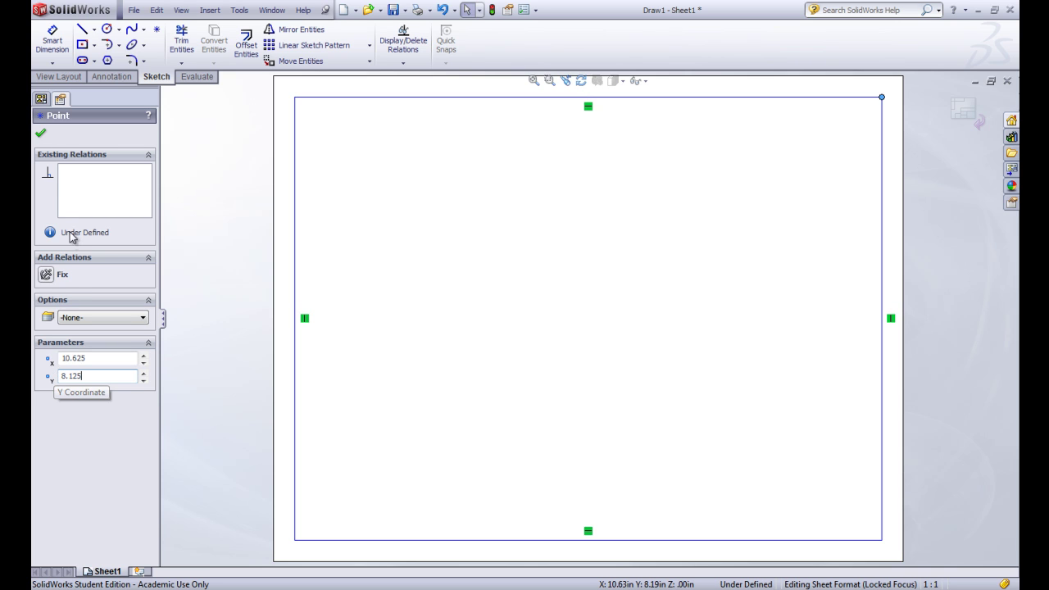
click(41, 132)
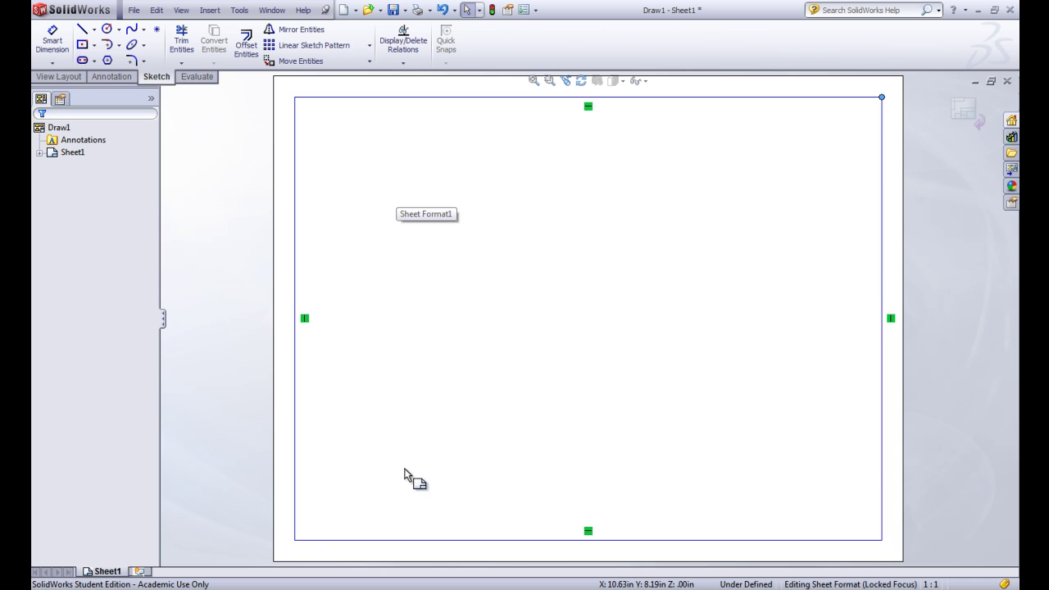
Step: Add a Fix relation to both border corner points
click(296, 541)
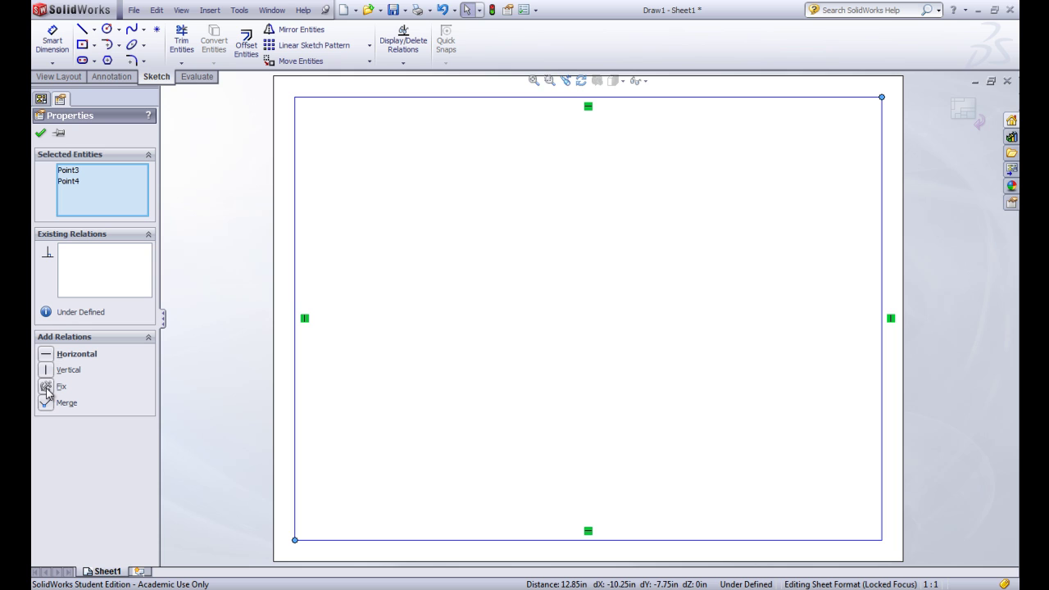
click(46, 387)
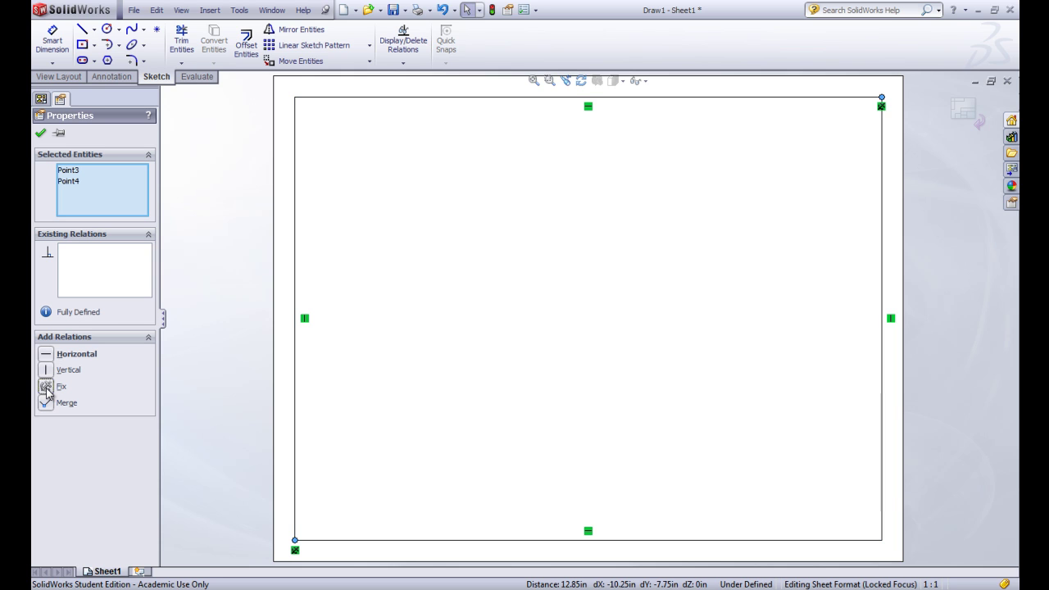
click(40, 137)
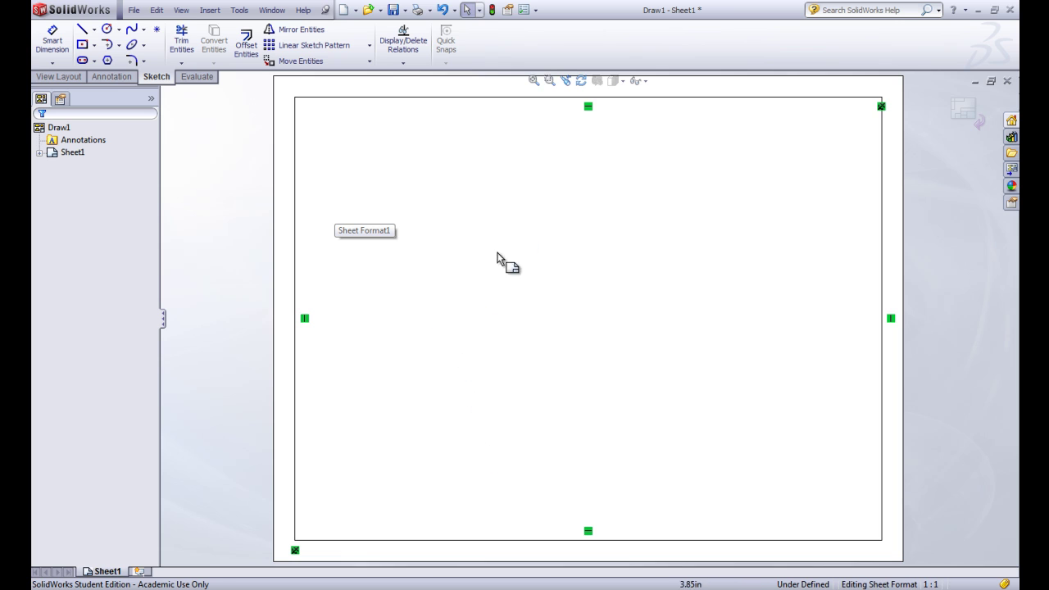
Step: Show the Line Format toolbar and dock it at the top
right_click(547, 52)
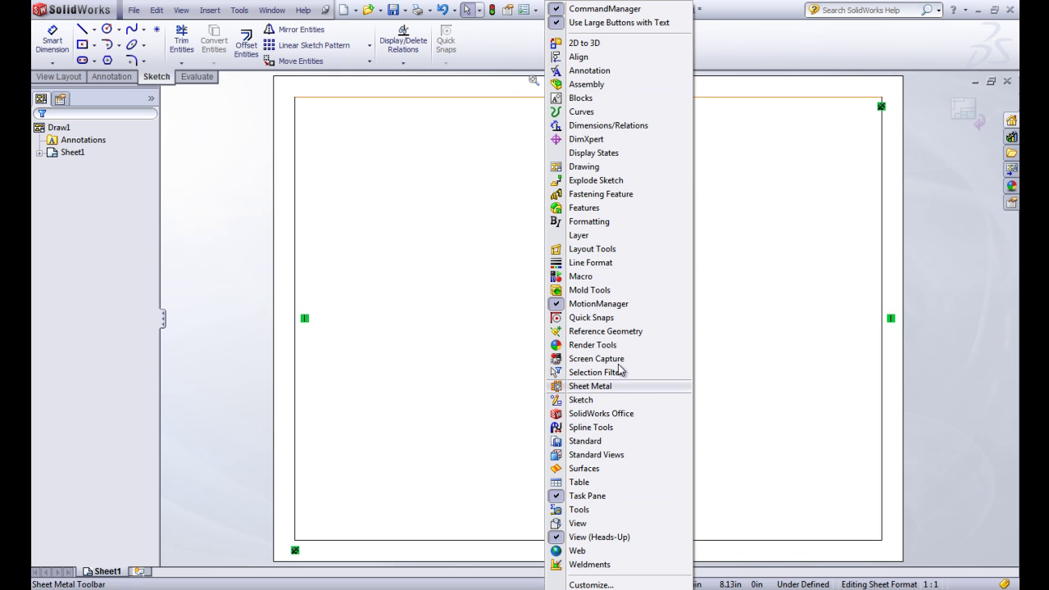
click(591, 263)
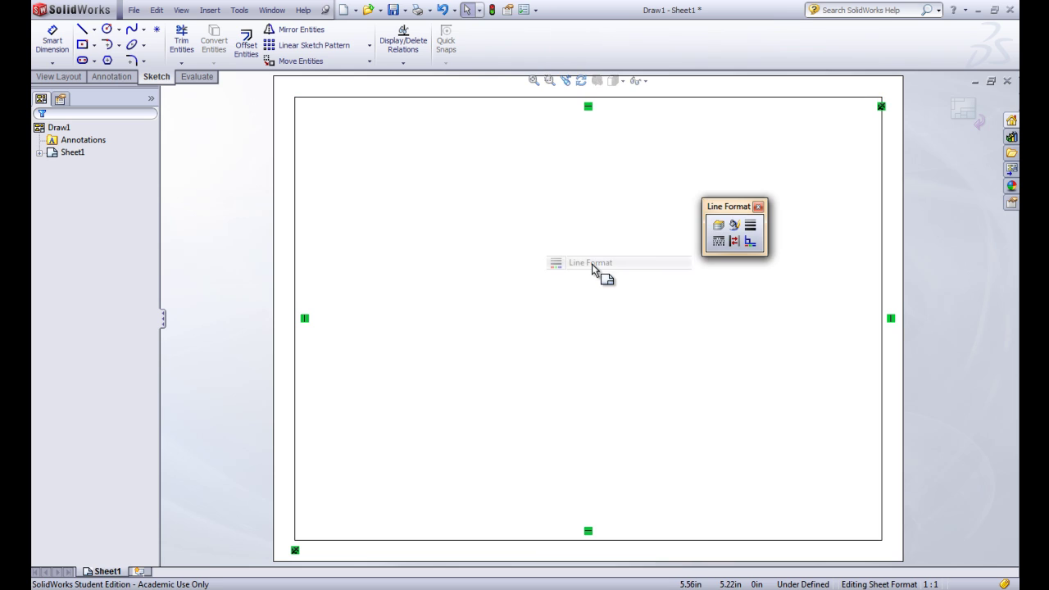
mouse_move(731, 203)
mouse_down()
mouse_move(792, 39)
mouse_move(731, 62)
mouse_move(644, 65)
mouse_move(943, 65)
mouse_move(1013, 288)
mouse_move(1004, 240)
mouse_move(844, 64)
mouse_move(718, 148)
mouse_move(628, 238)
mouse_move(375, 241)
mouse_move(746, 94)
mouse_move(732, 55)
mouse_move(662, 61)
mouse_up()
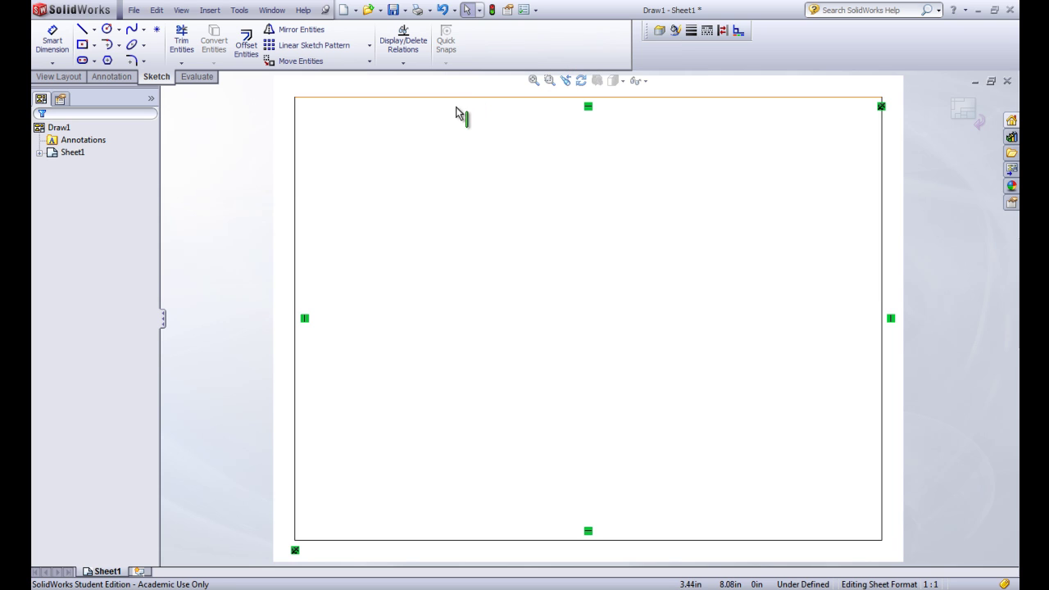
Step: Give the four border lines a 0.0276in line thickness
ctrl+click(296, 191)
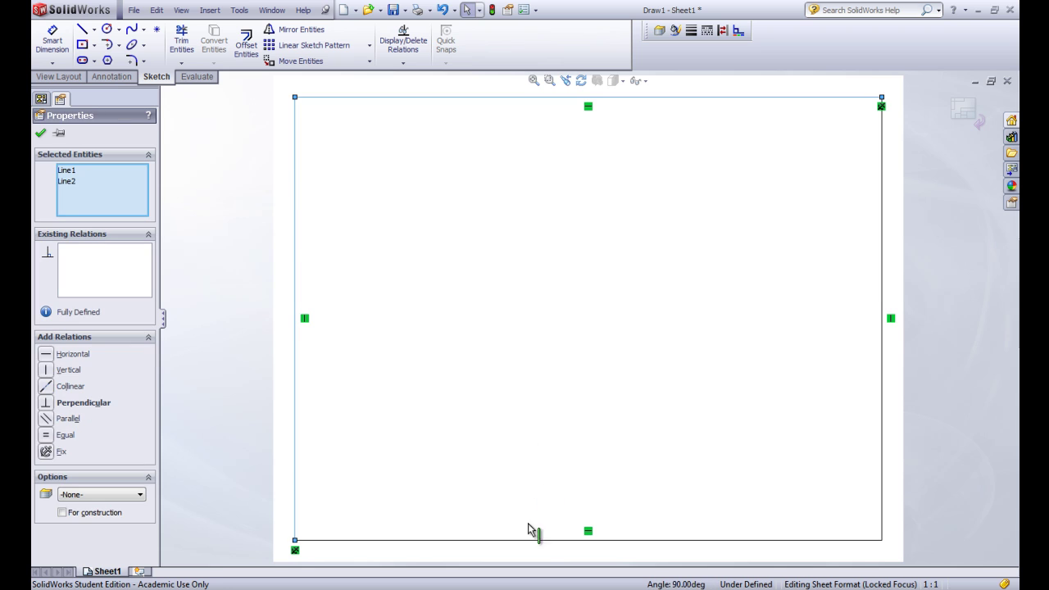
ctrl+click(878, 446)
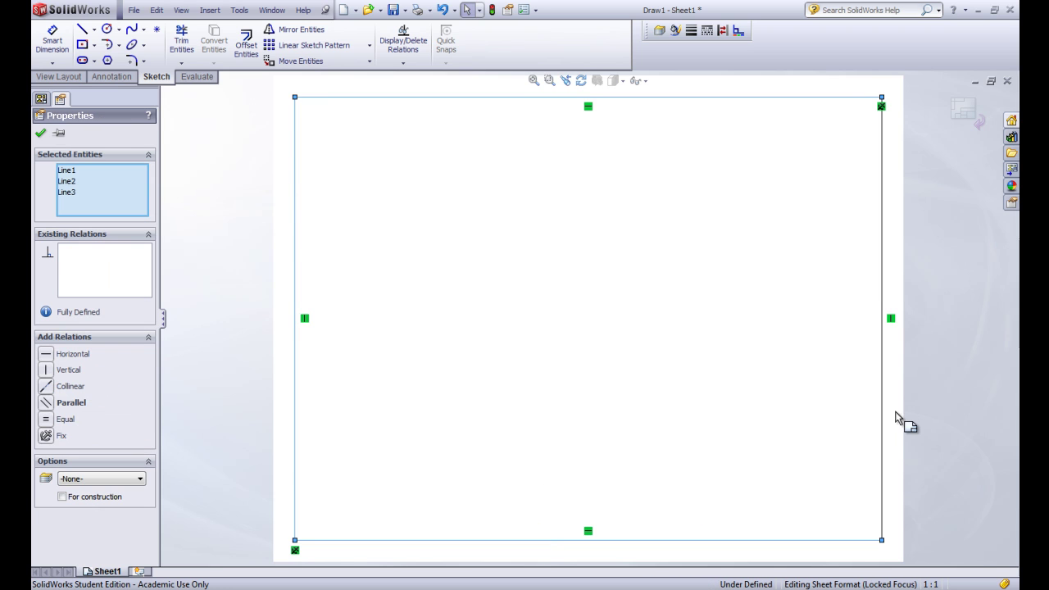
click(691, 31)
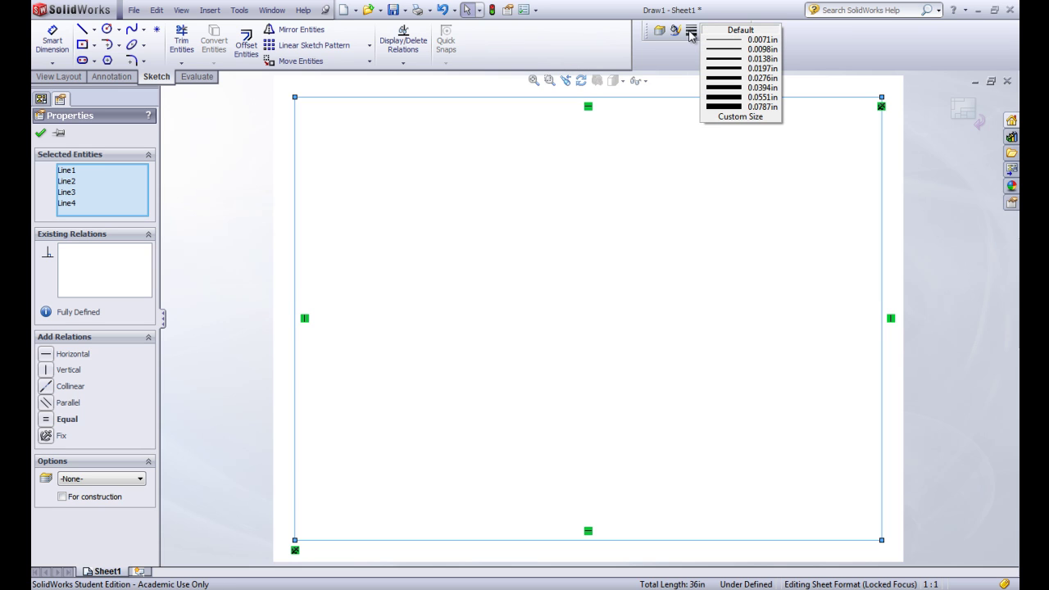
click(724, 69)
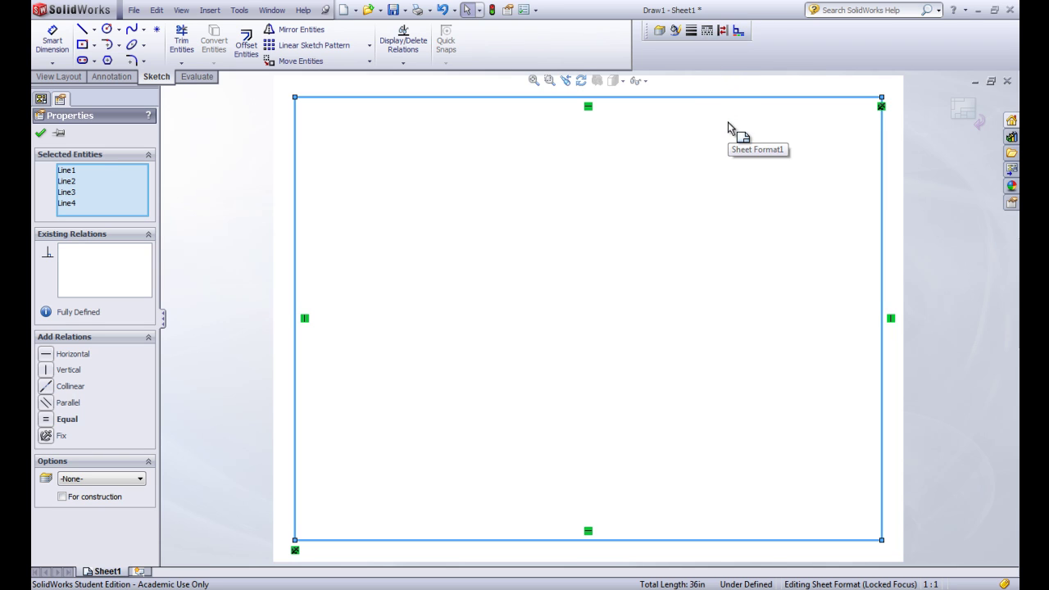
click(691, 31)
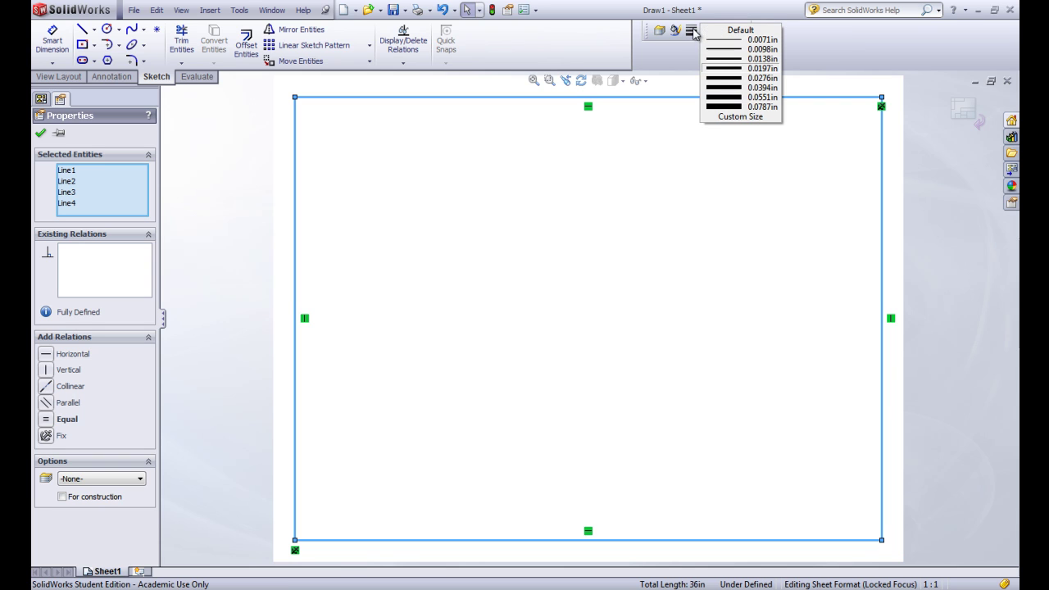
click(719, 79)
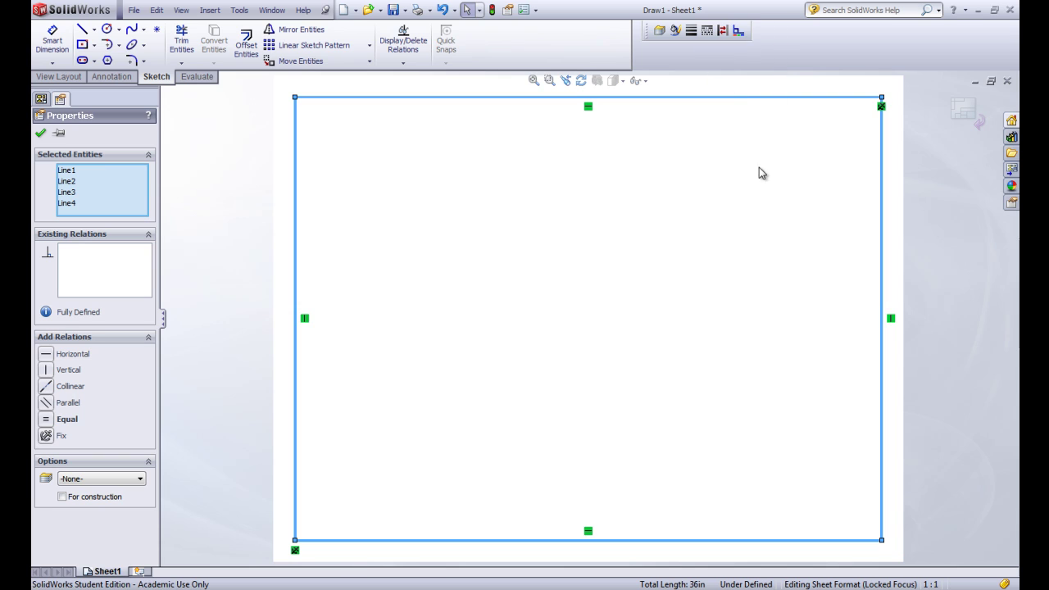
click(40, 135)
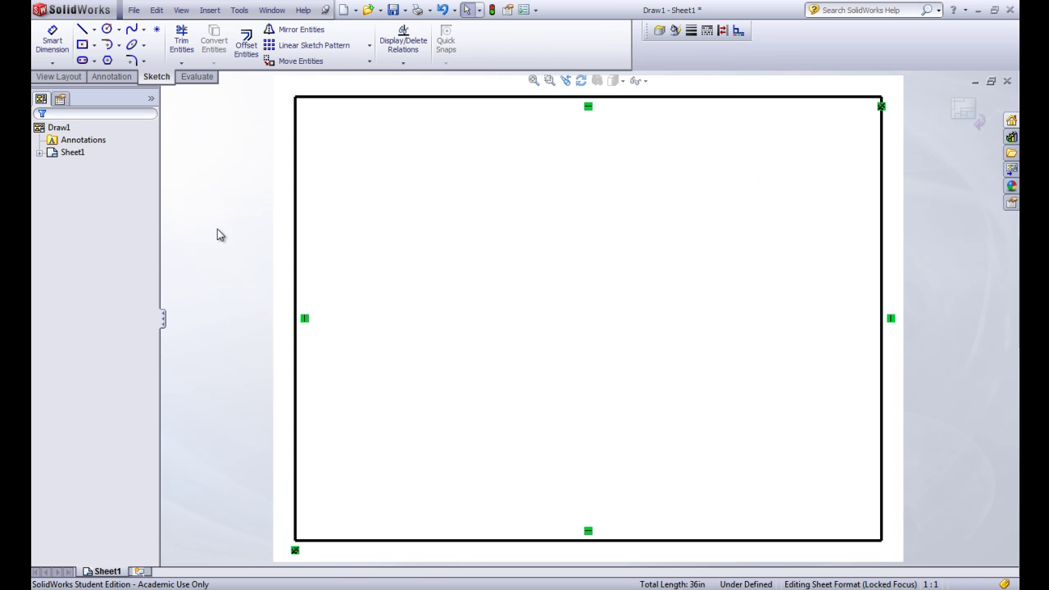
Step: Hide the green sketch relation markers and zoom to the sheet's lower-right corner
click(644, 81)
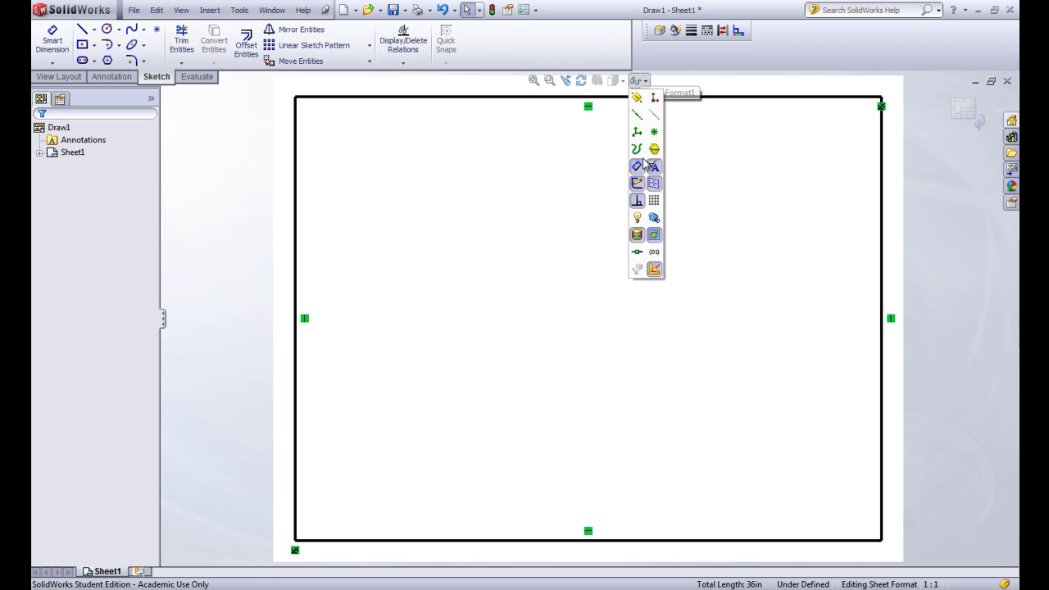
click(636, 205)
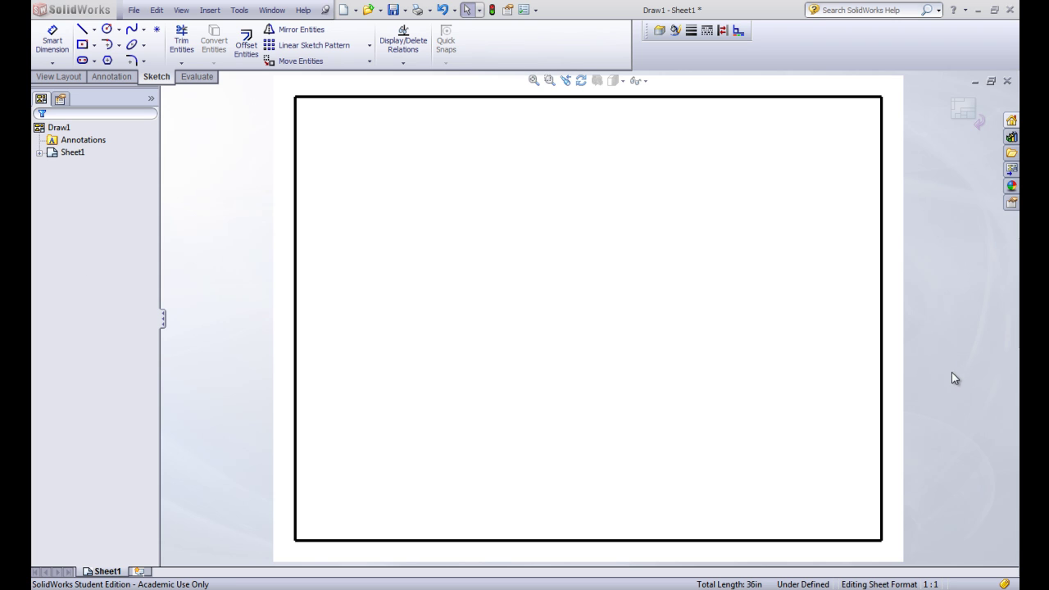
scroll(831, 518, up, 3)
scroll(749, 473, down, 5)
scroll(632, 345, down, 1)
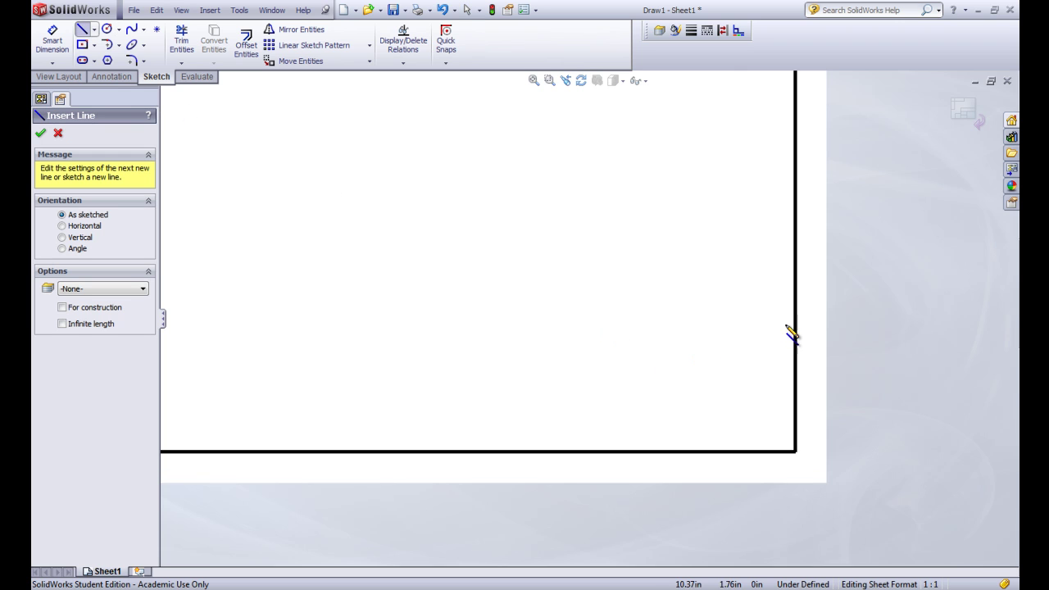
Step: Sketch a horizontal and a vertical line enclosing a block in the lower-right corner
click(794, 302)
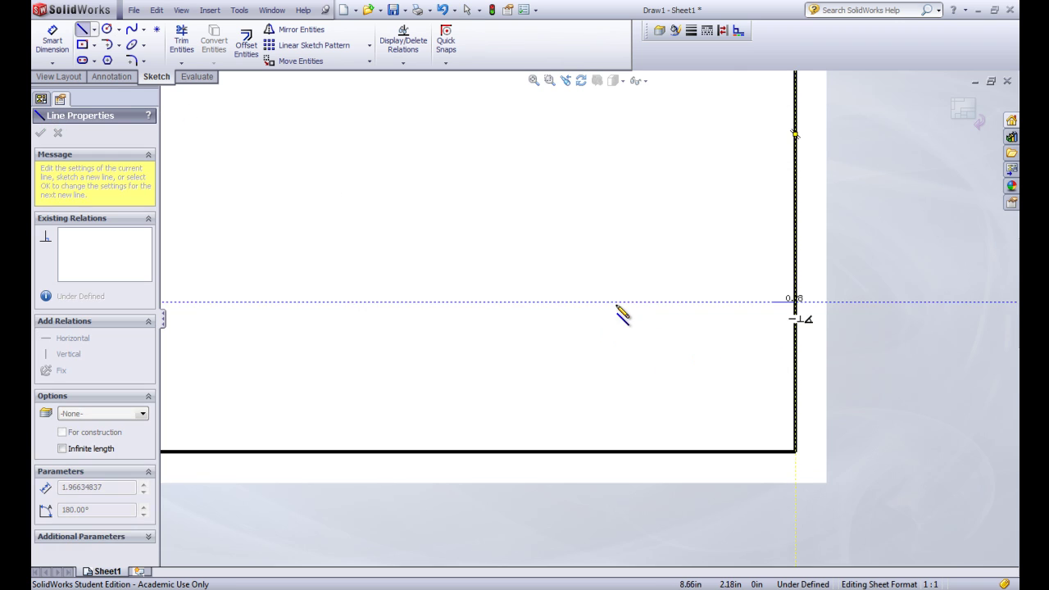
double_click(561, 302)
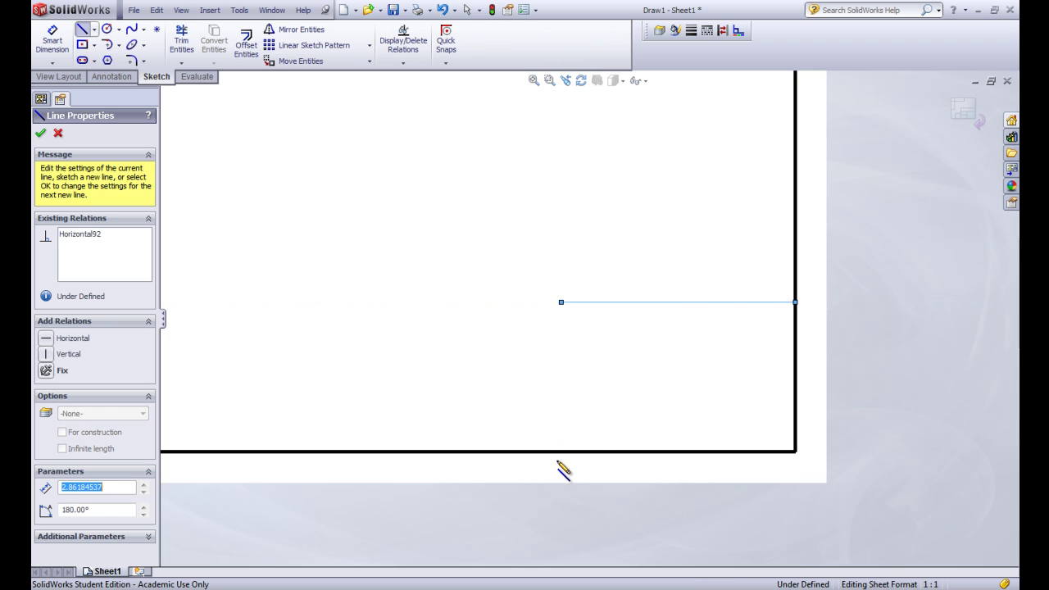
click(561, 452)
key(Escape)
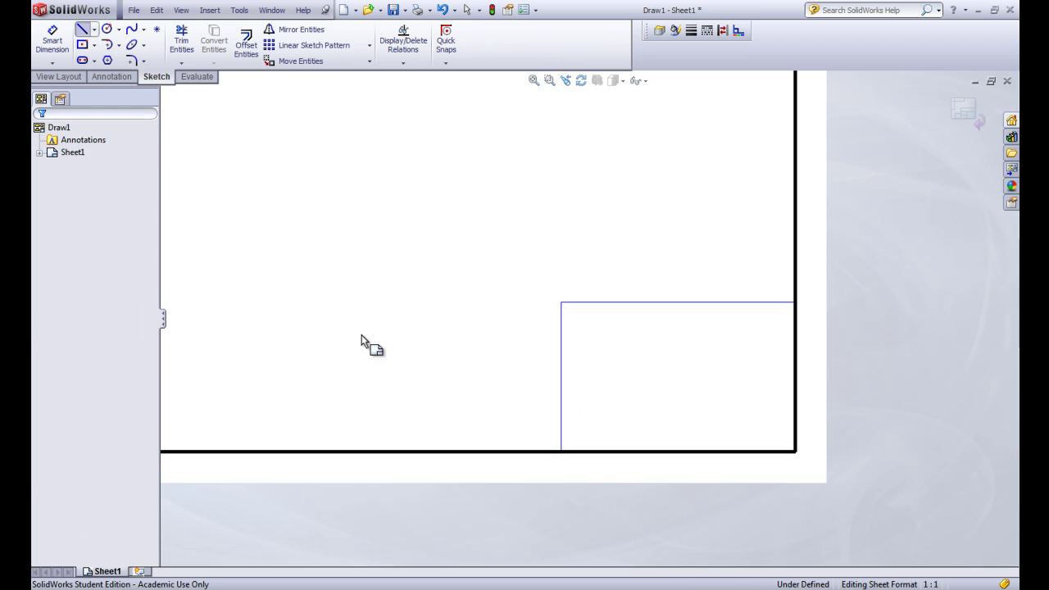
click(58, 42)
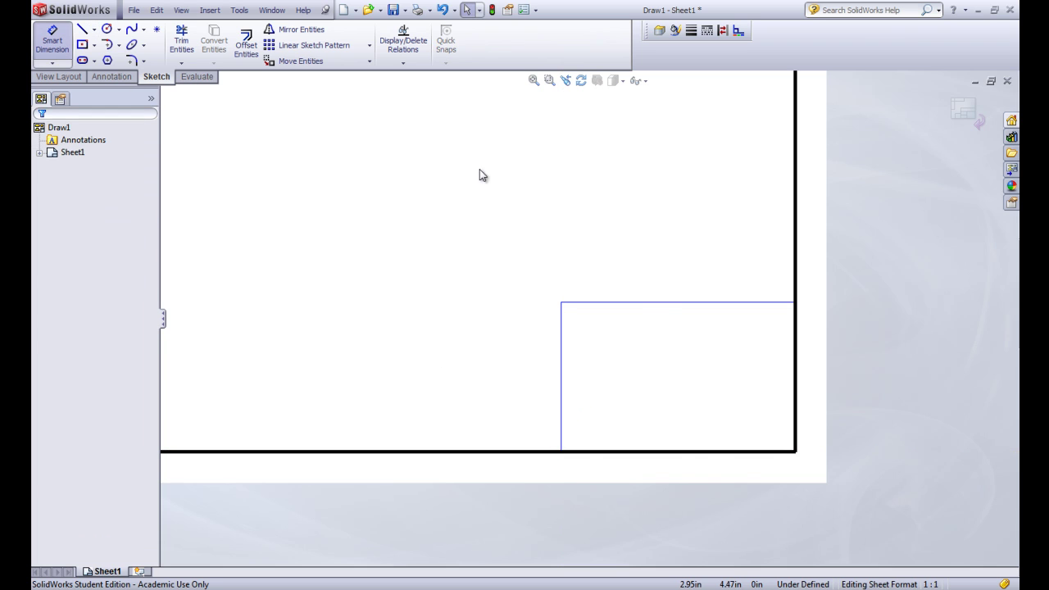
Step: Dimension the title block's top line to 3.25 and its vertical line to 1.38
click(671, 303)
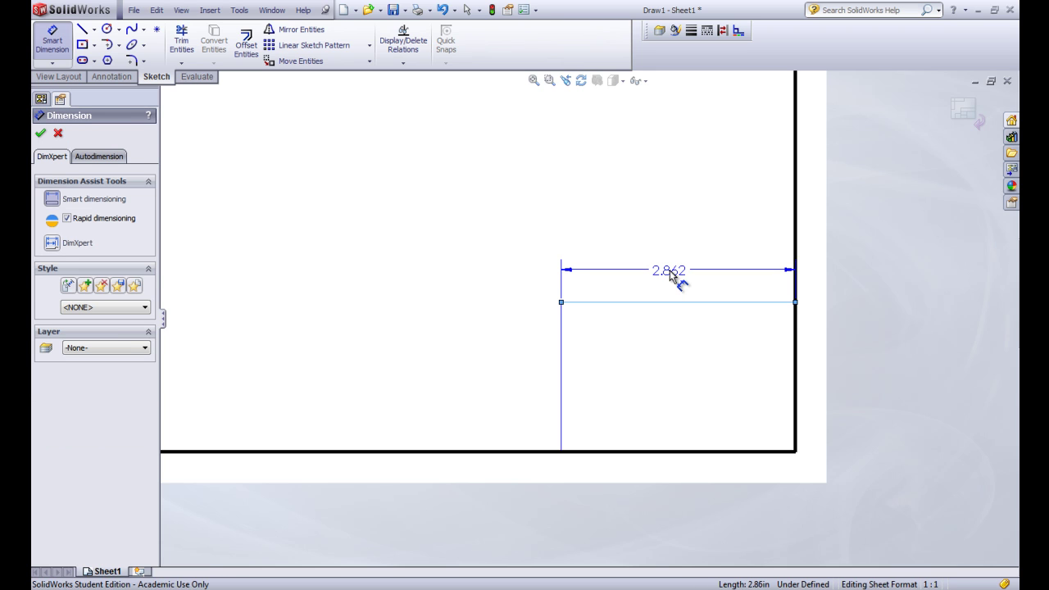
click(670, 270)
text(3.25)
key(Return)
click(517, 355)
click(471, 361)
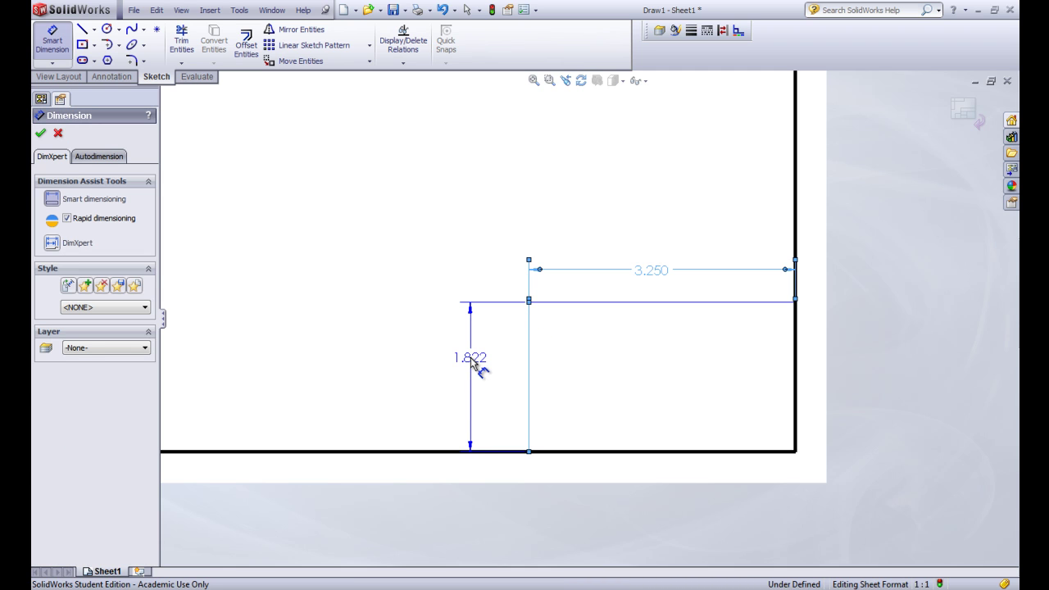
text(1.38)
key(Return)
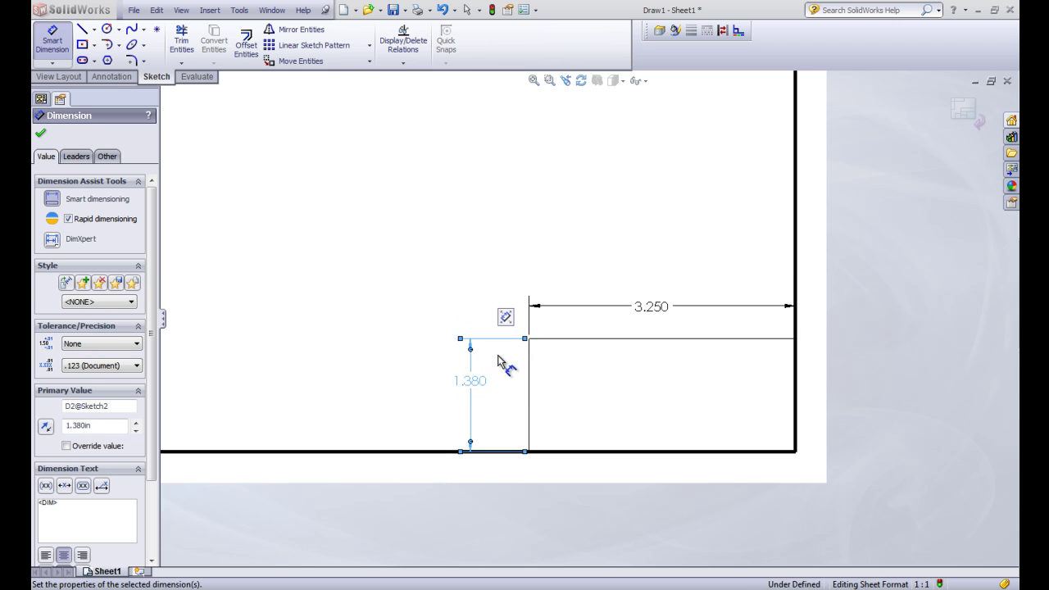
Step: Sketch a horizontal line across the block, a vertical divider to the bottom, and a short left line
click(84, 31)
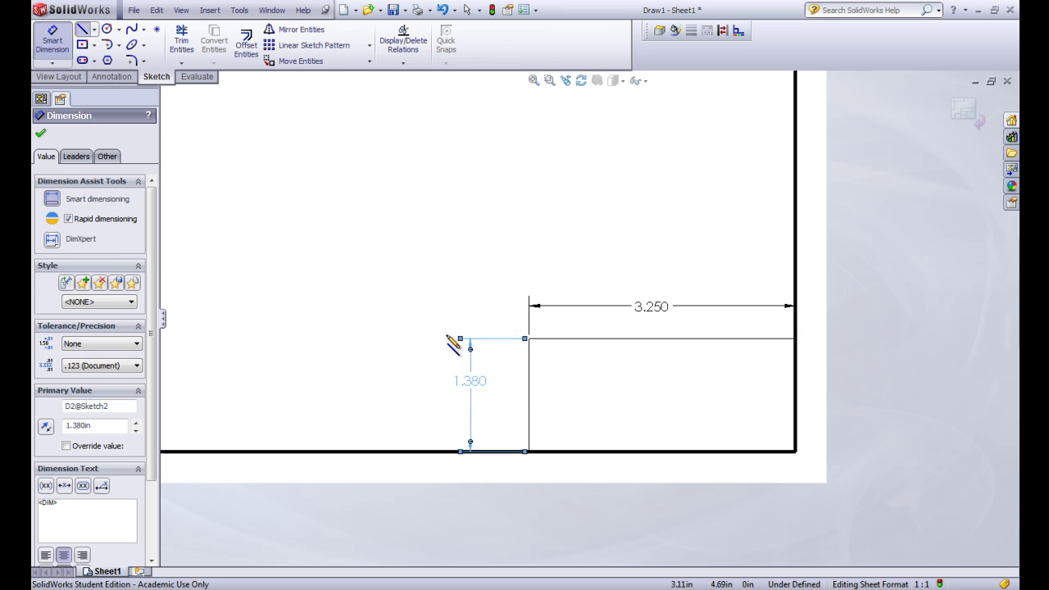
click(529, 365)
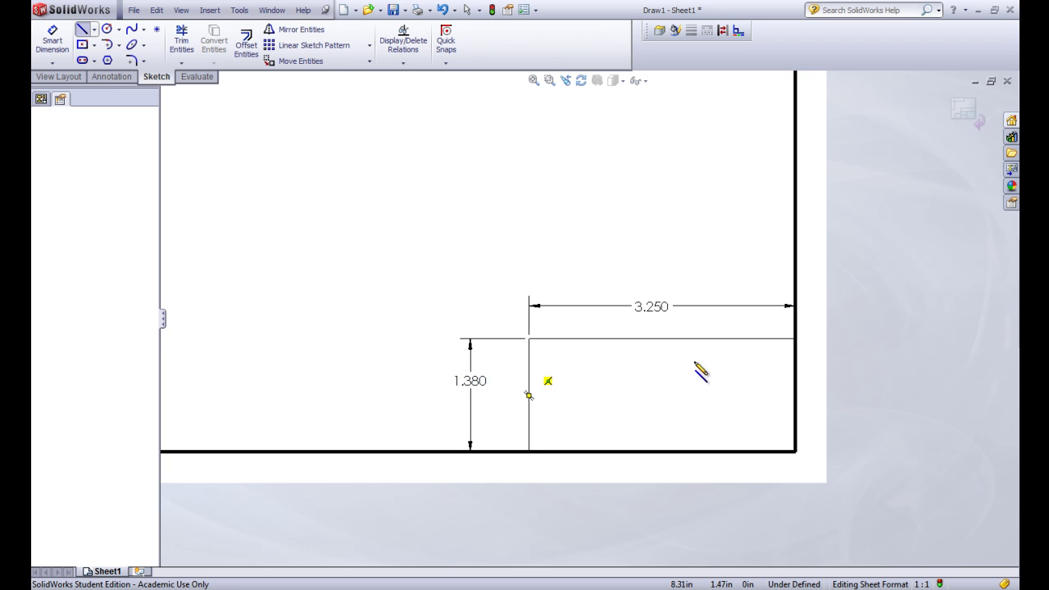
click(795, 363)
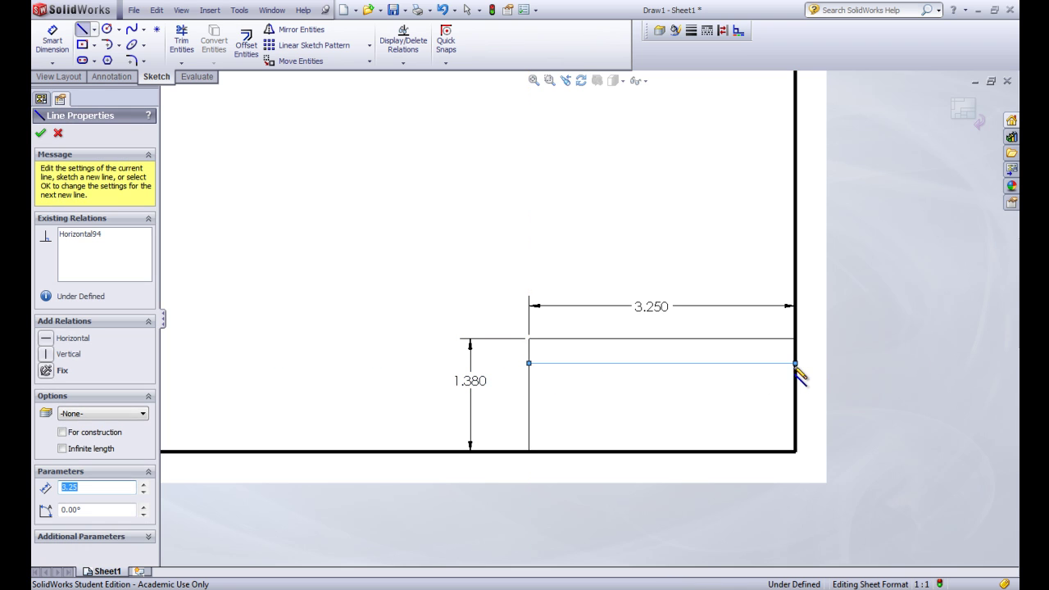
key(Escape)
click(82, 31)
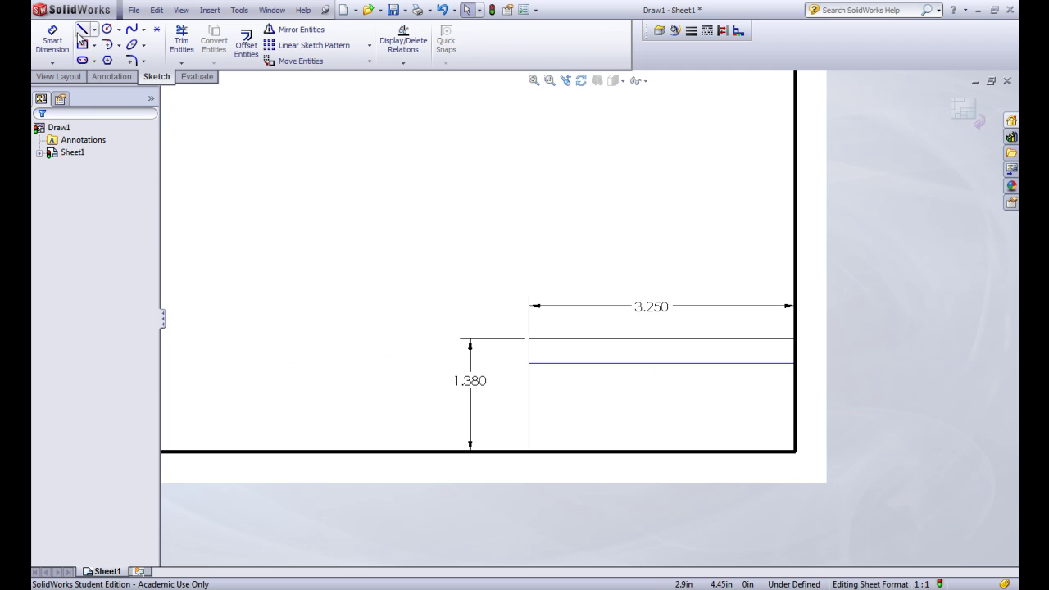
click(623, 363)
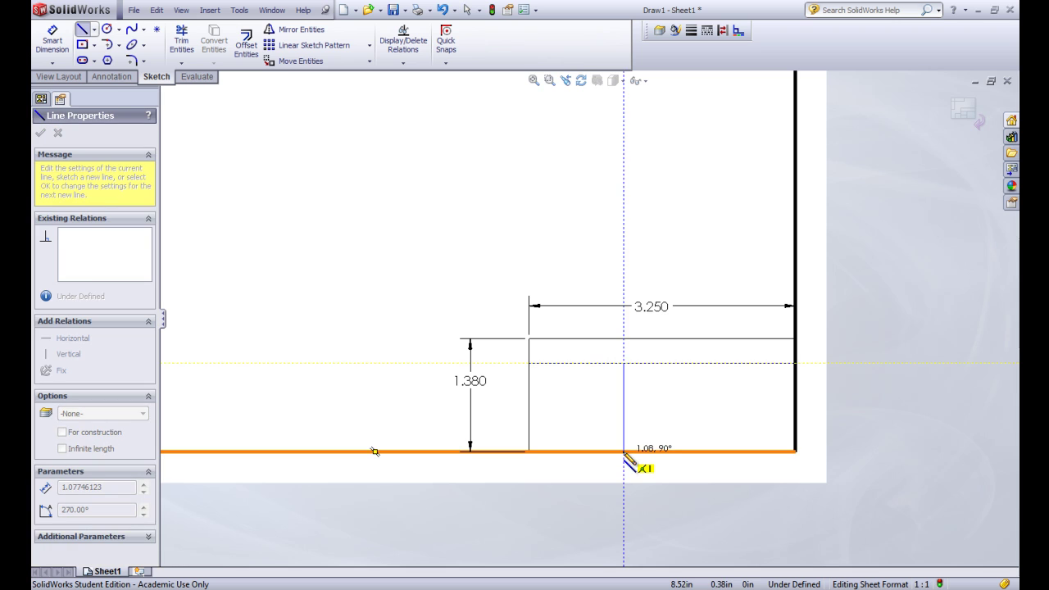
click(624, 452)
key(Escape)
click(84, 31)
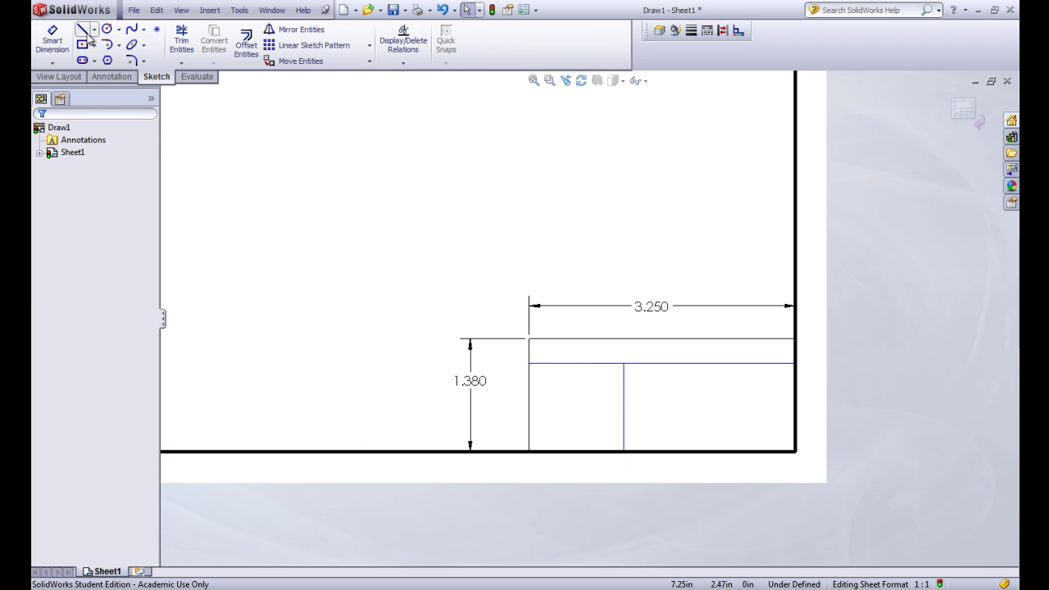
key(l)
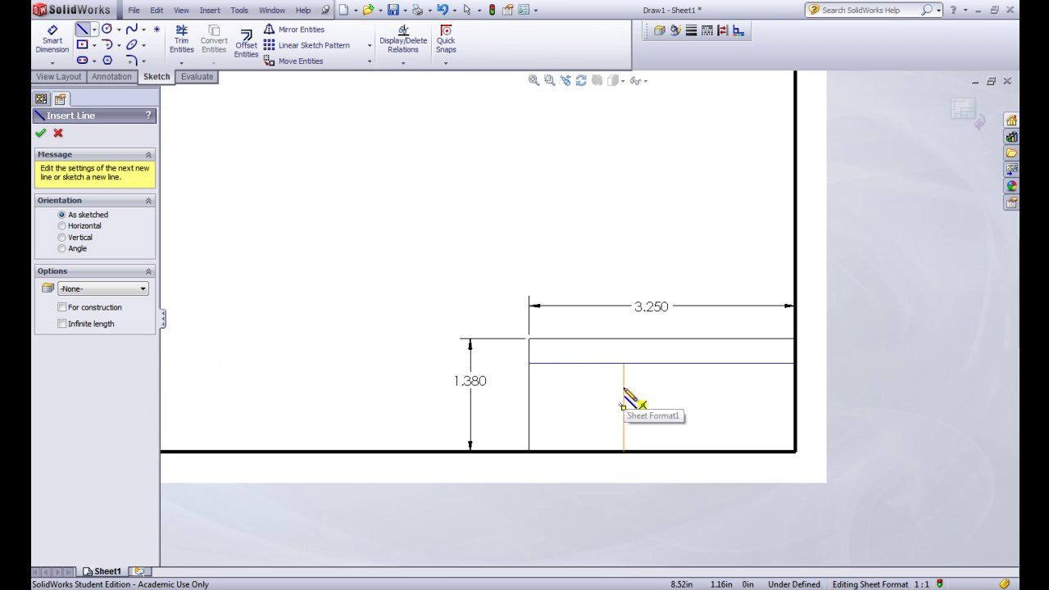
click(624, 387)
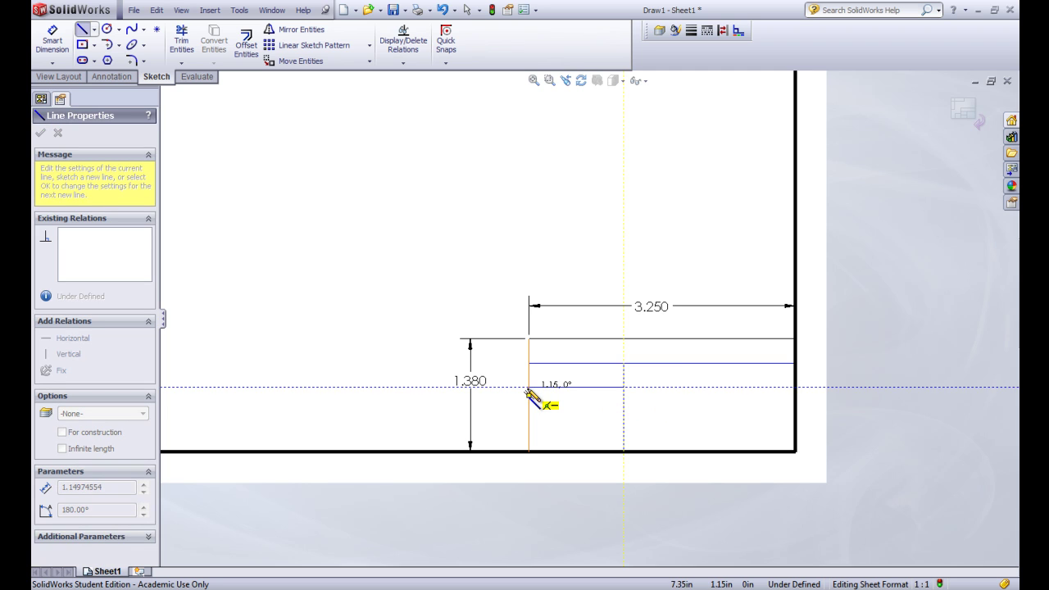
click(529, 387)
key(Escape)
key(Escape)
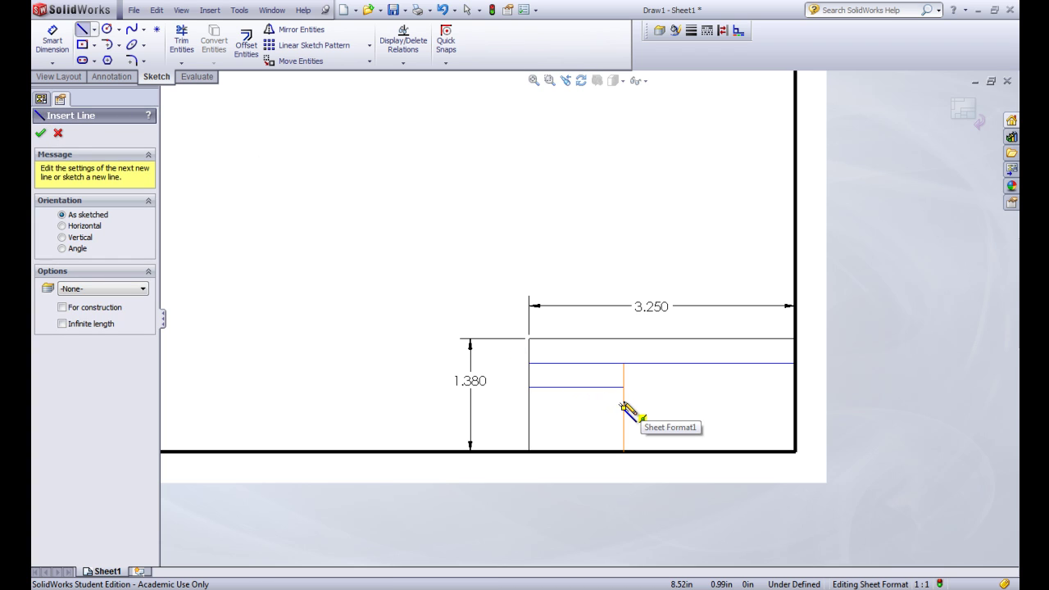
Step: Add two more lines to the right border and a vertical line splitting the bottom cell
click(623, 408)
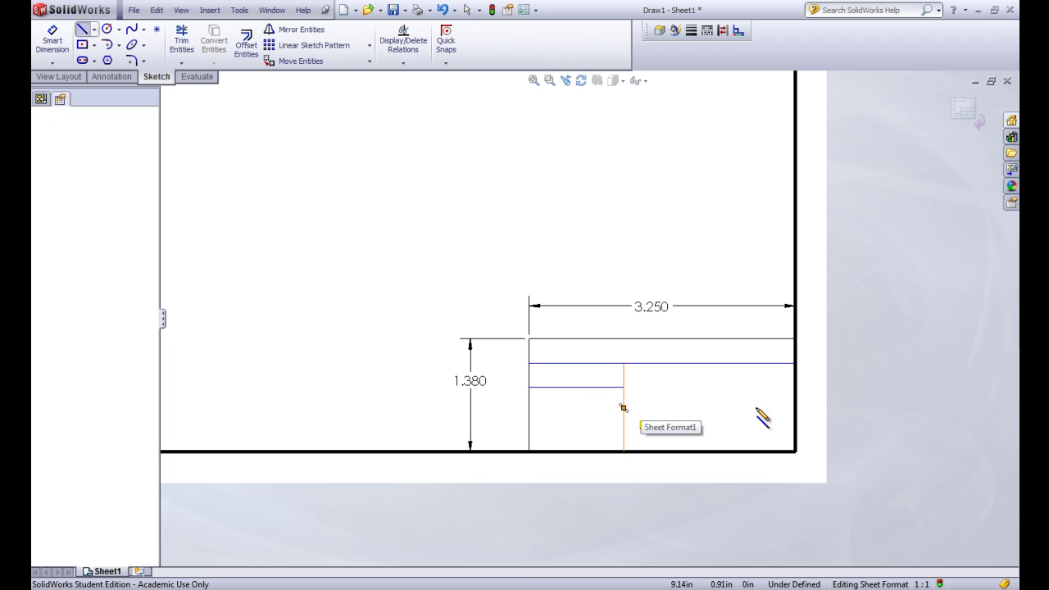
click(794, 407)
key(Escape)
key(Escape)
click(82, 29)
click(626, 428)
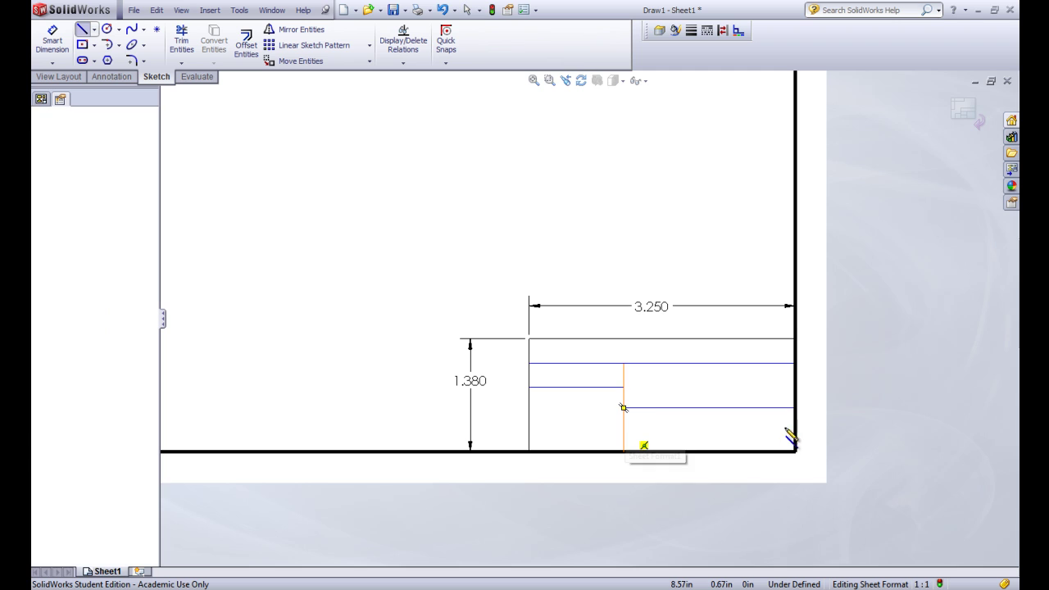
click(787, 449)
key(Escape)
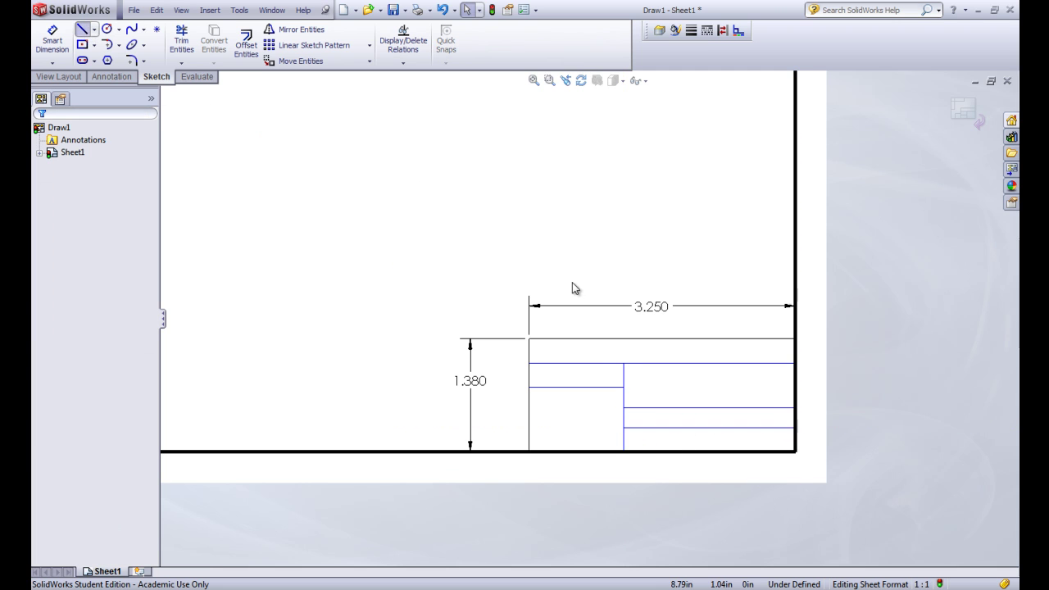
key(Return)
click(709, 427)
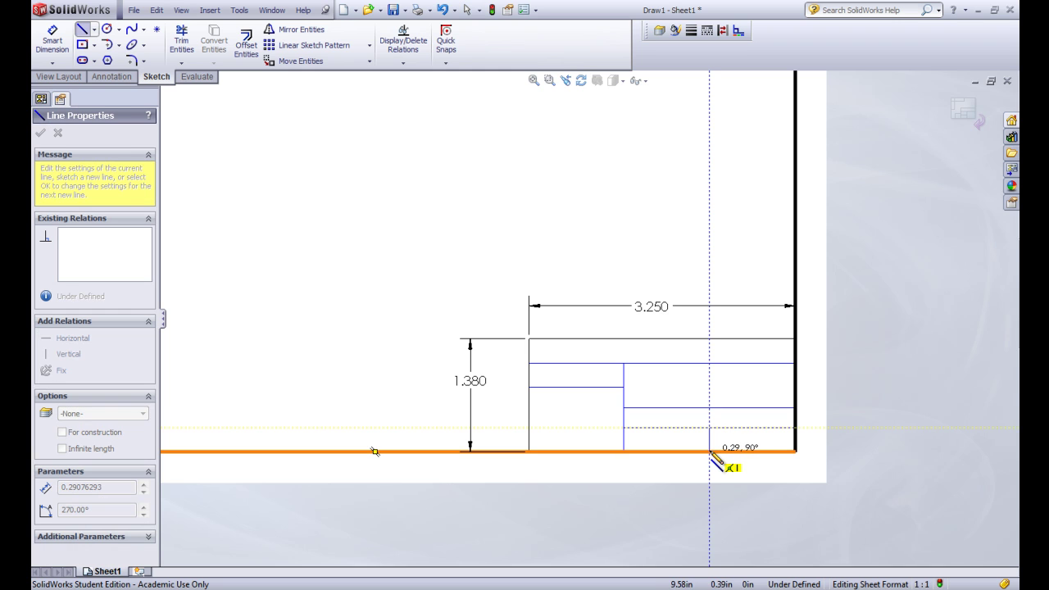
double_click(709, 451)
Step: Turn sketch relations back on in the drawing view
key(Escape)
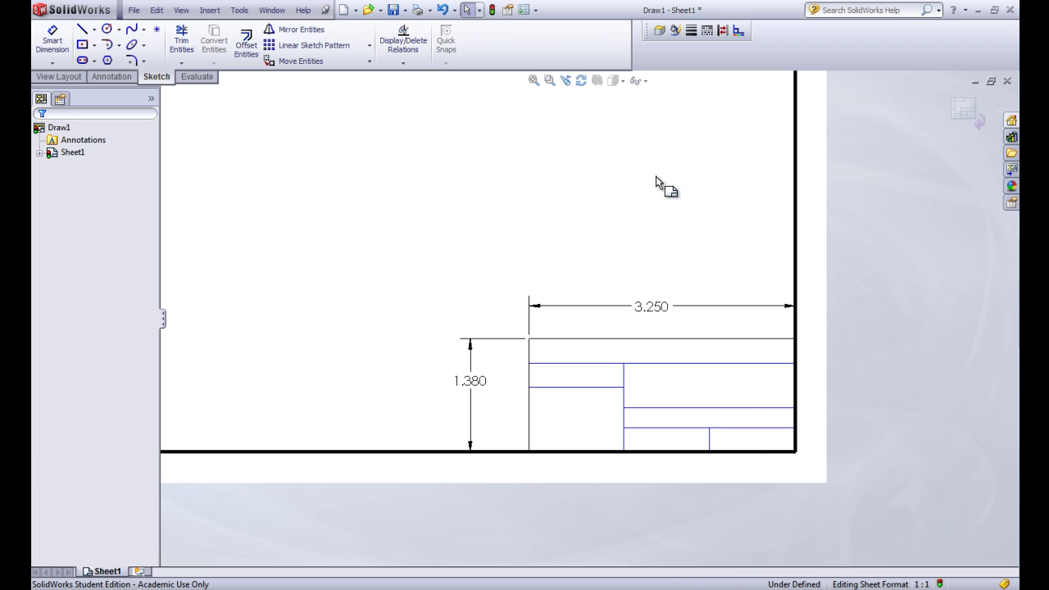
click(641, 82)
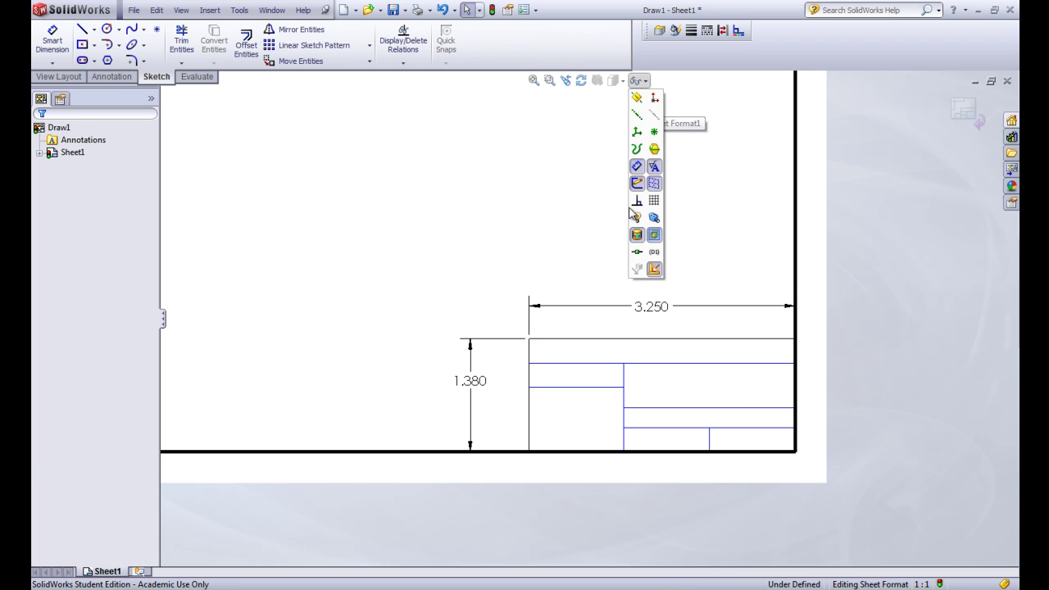
click(637, 201)
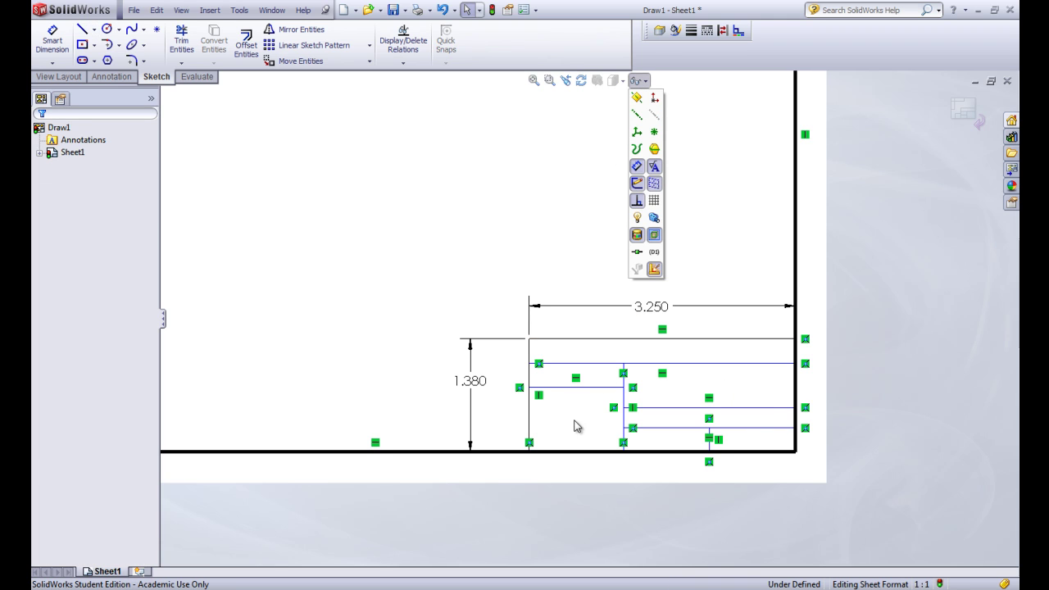
click(488, 328)
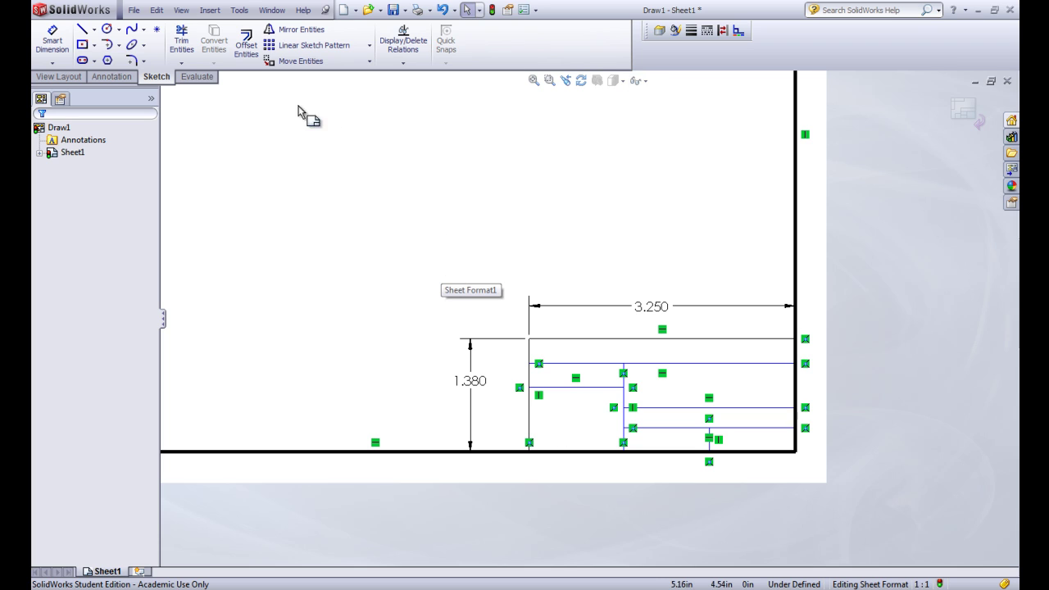
Step: Add 1.000 and .680 height dimensions on the left side of the title block
click(62, 48)
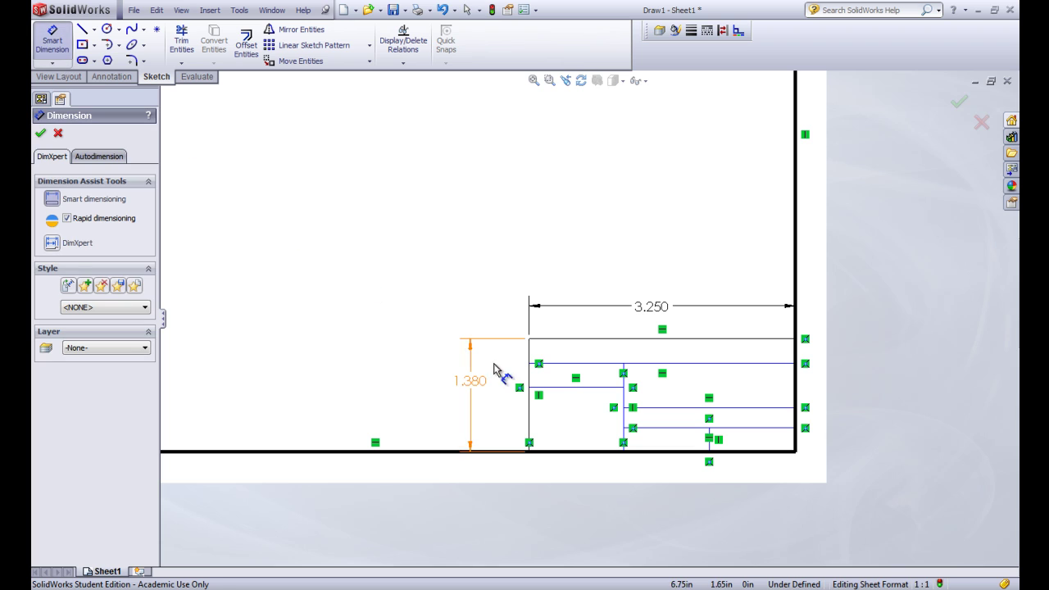
click(577, 451)
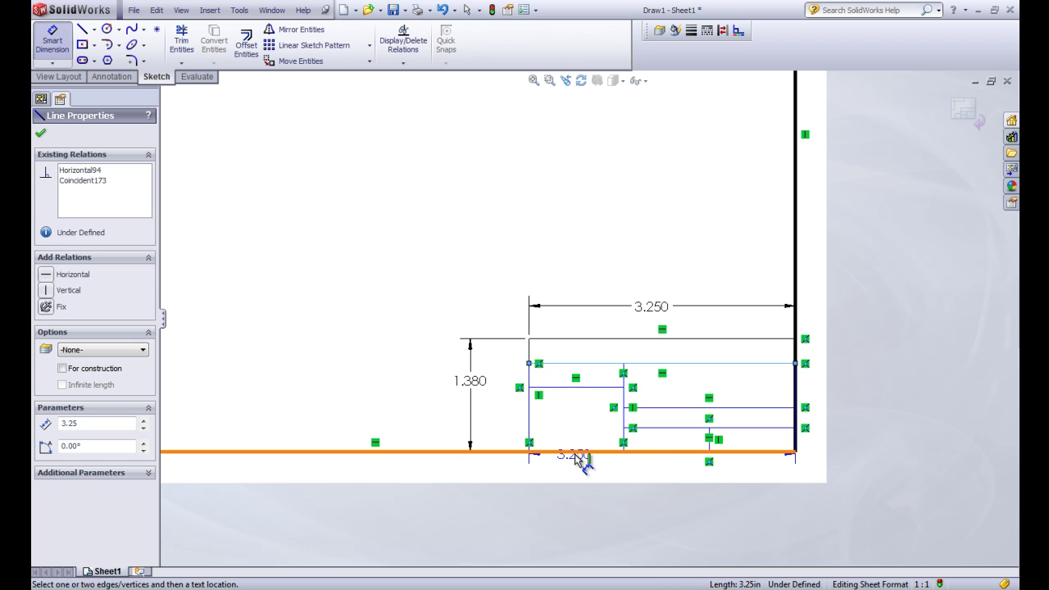
click(498, 410)
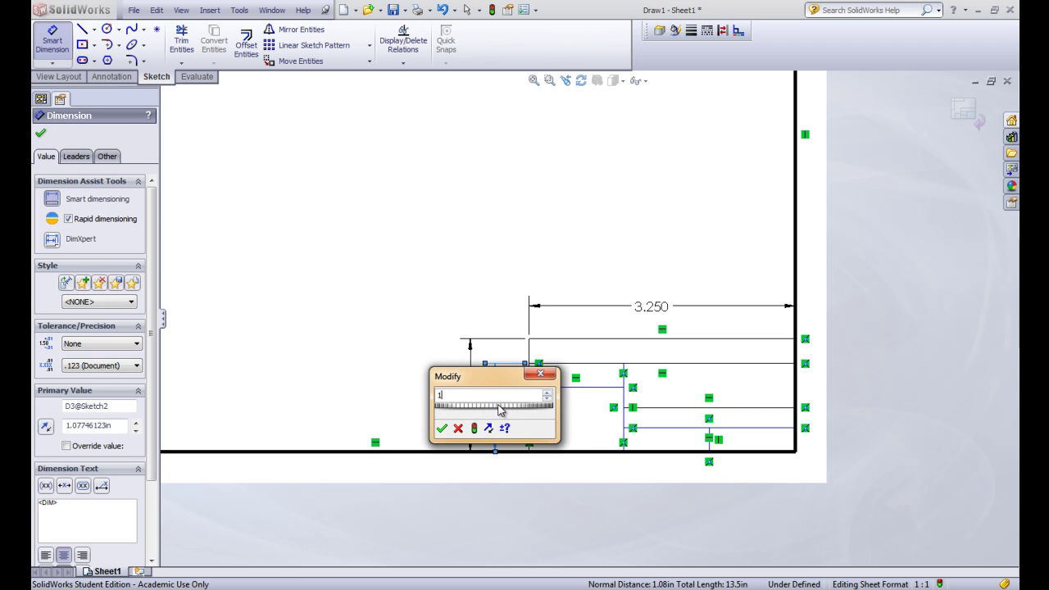
key(Return)
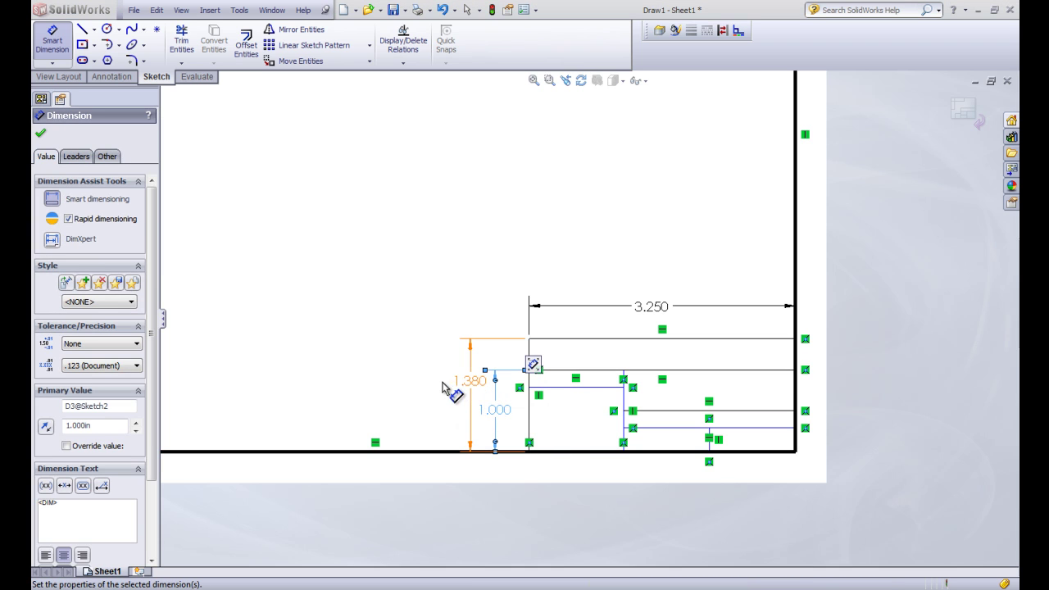
drag(442, 387, 432, 383)
drag(488, 412, 447, 412)
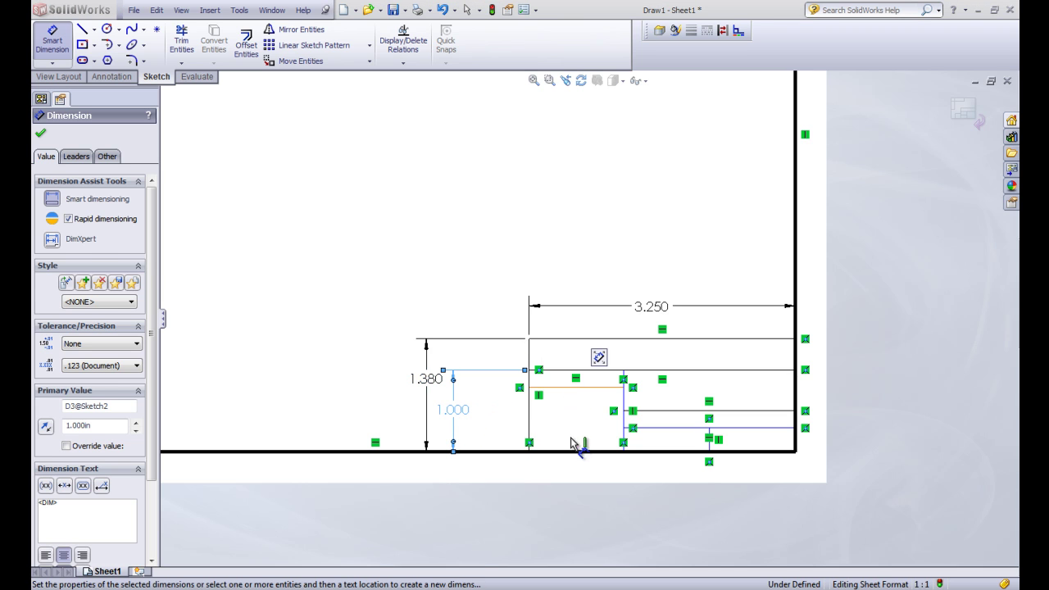
click(567, 388)
click(545, 450)
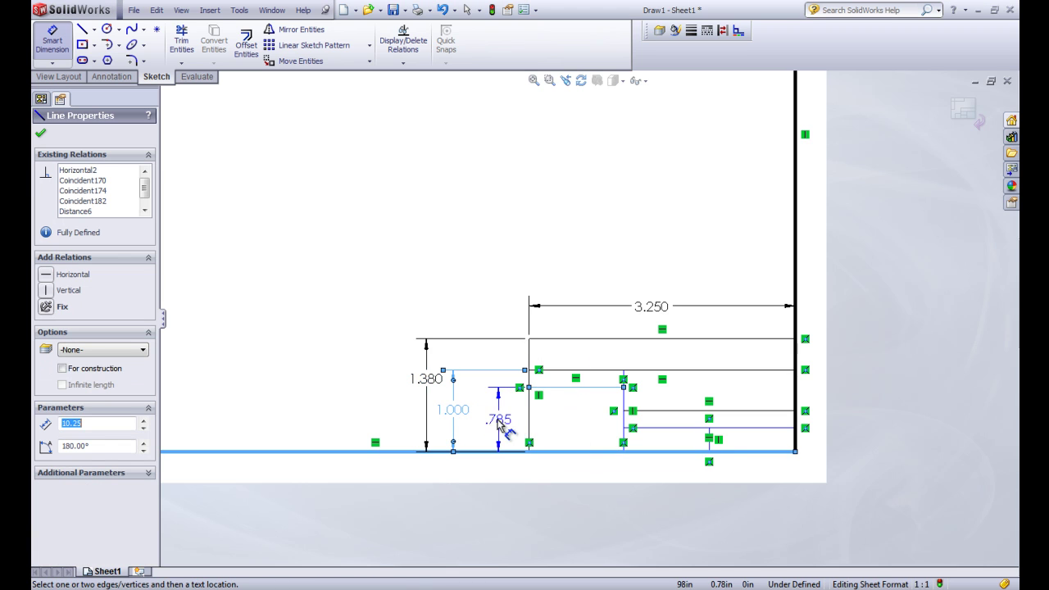
click(498, 422)
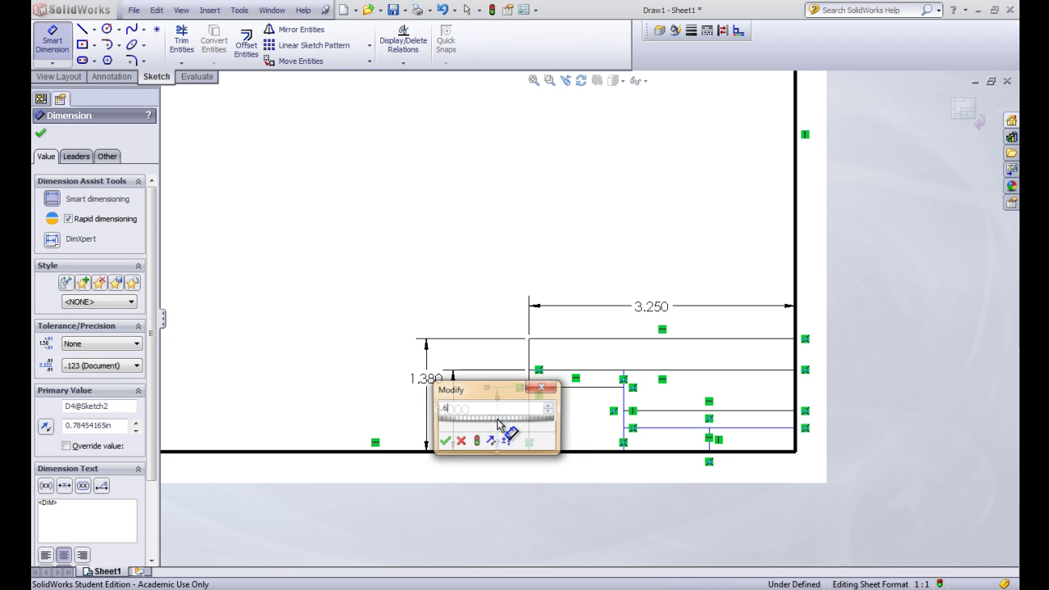
text(.68)
key(Return)
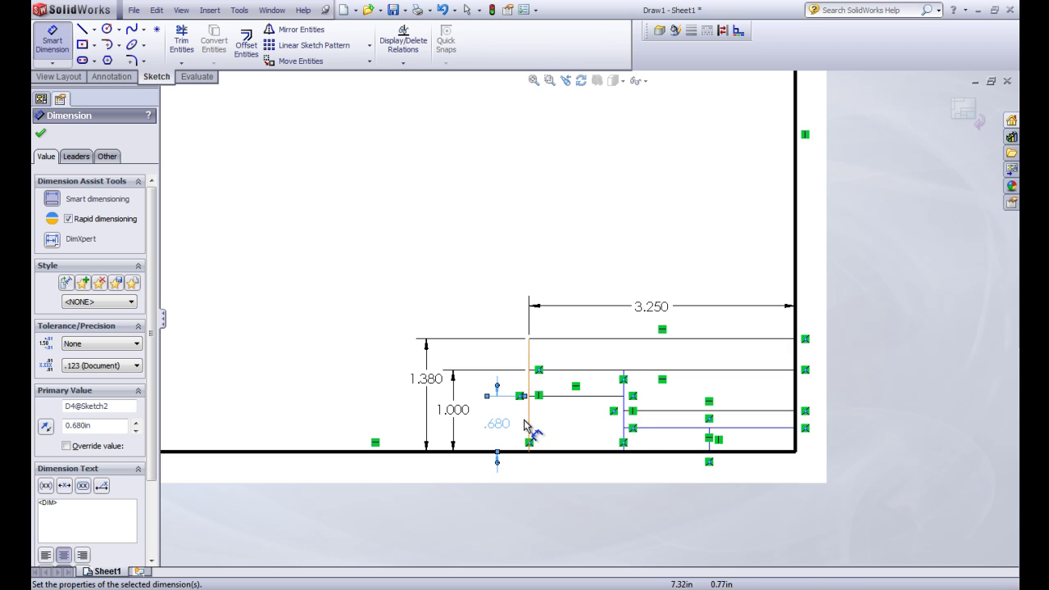
Step: Add a 1.380 cell width and a .250 bottom-row height dimension
click(626, 421)
click(531, 427)
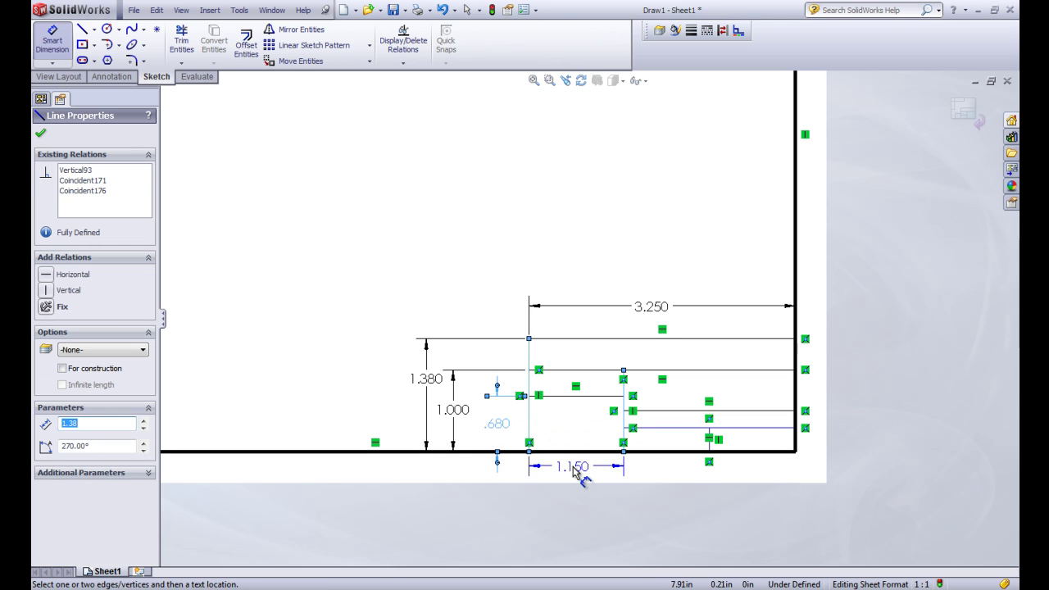
click(575, 469)
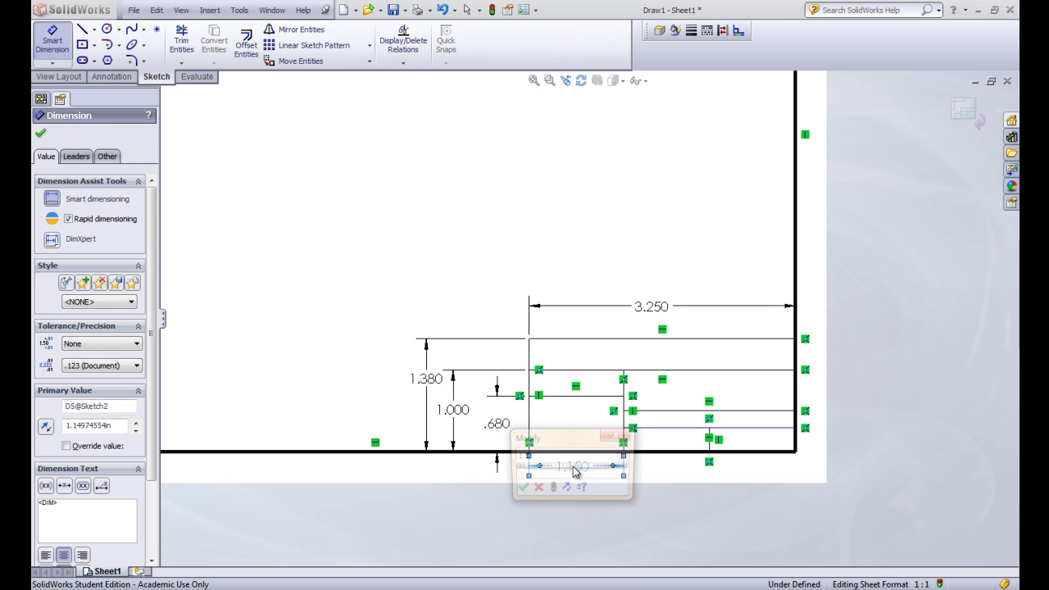
text(1.38)
key(Return)
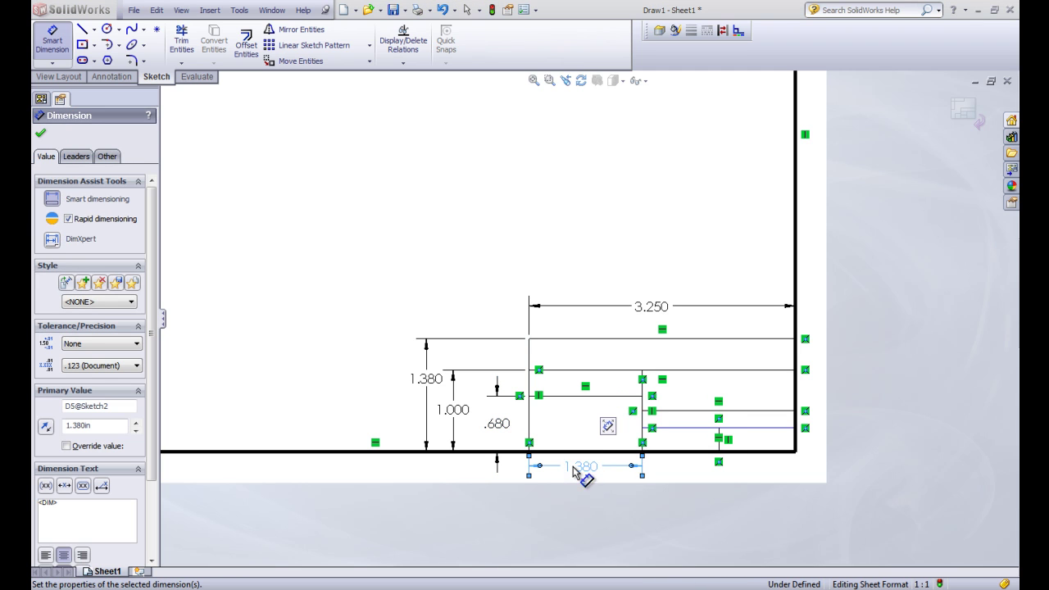
click(781, 454)
click(784, 451)
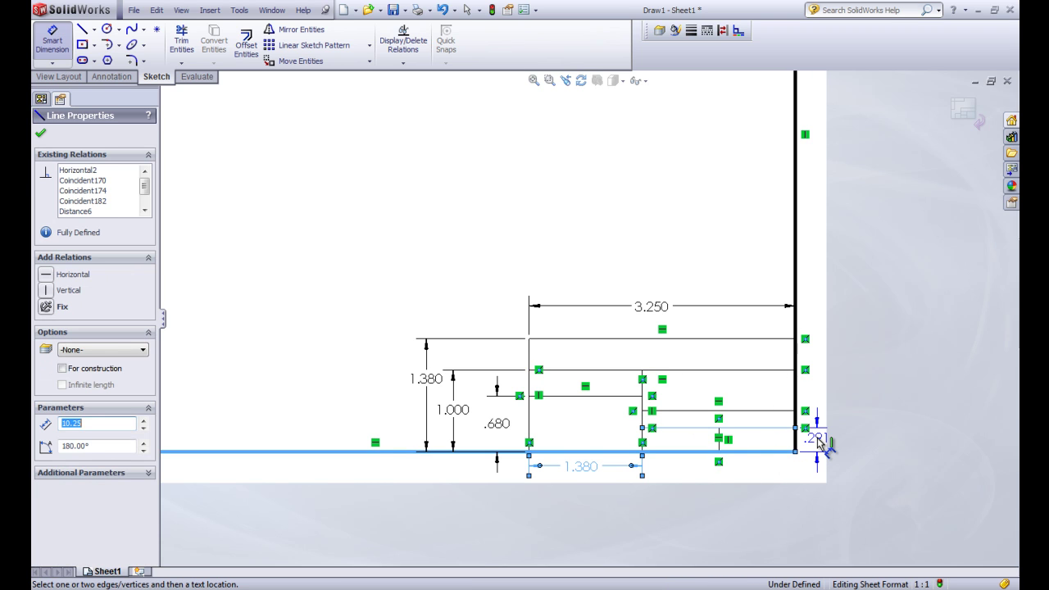
click(816, 479)
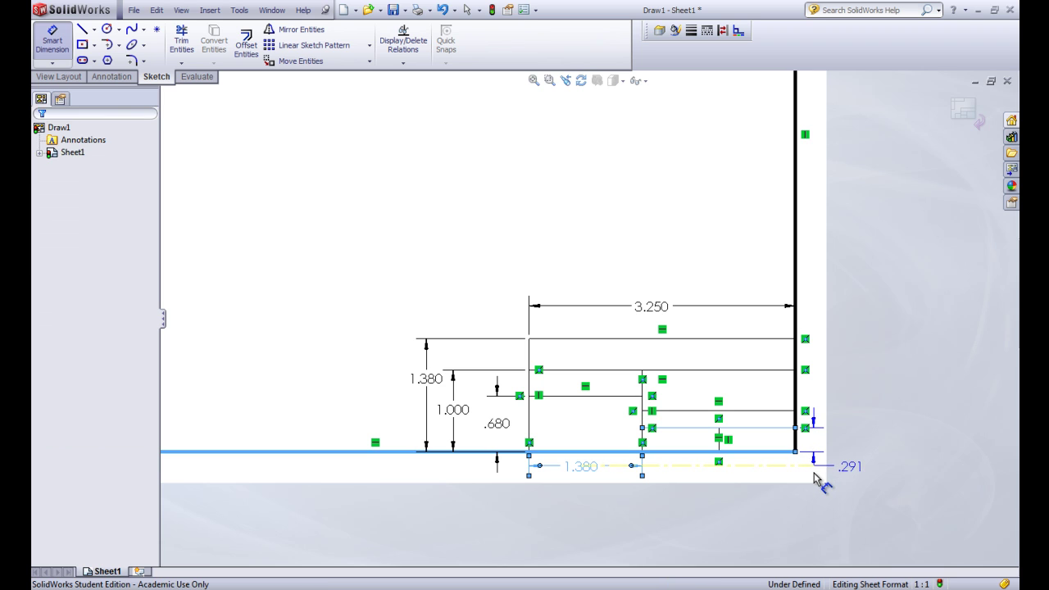
text(.25)
key(Return)
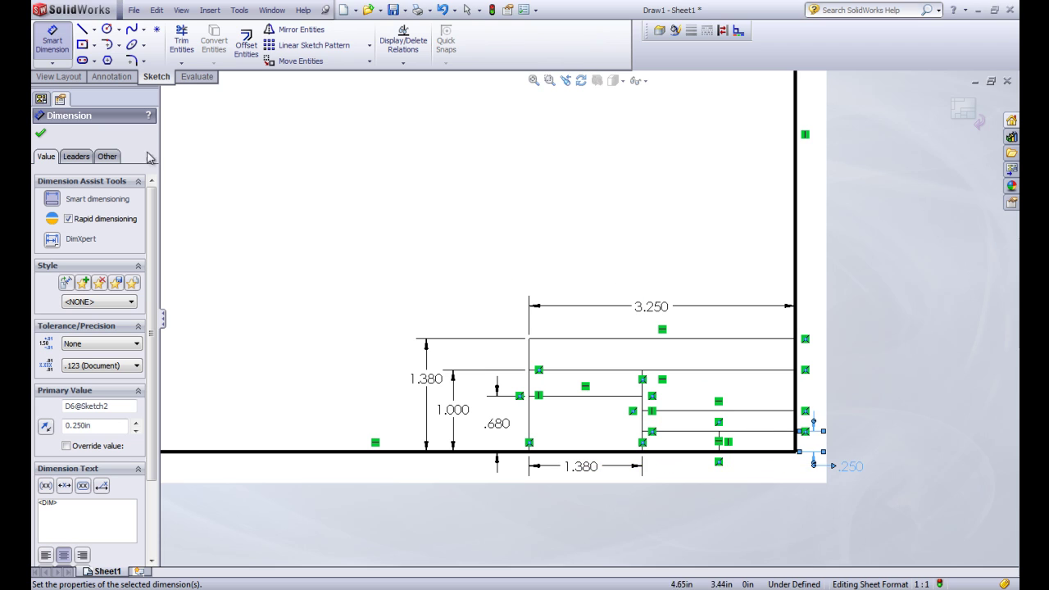
Step: Exit the dimensioning sketch and turn off the Sketch Relations display
click(46, 136)
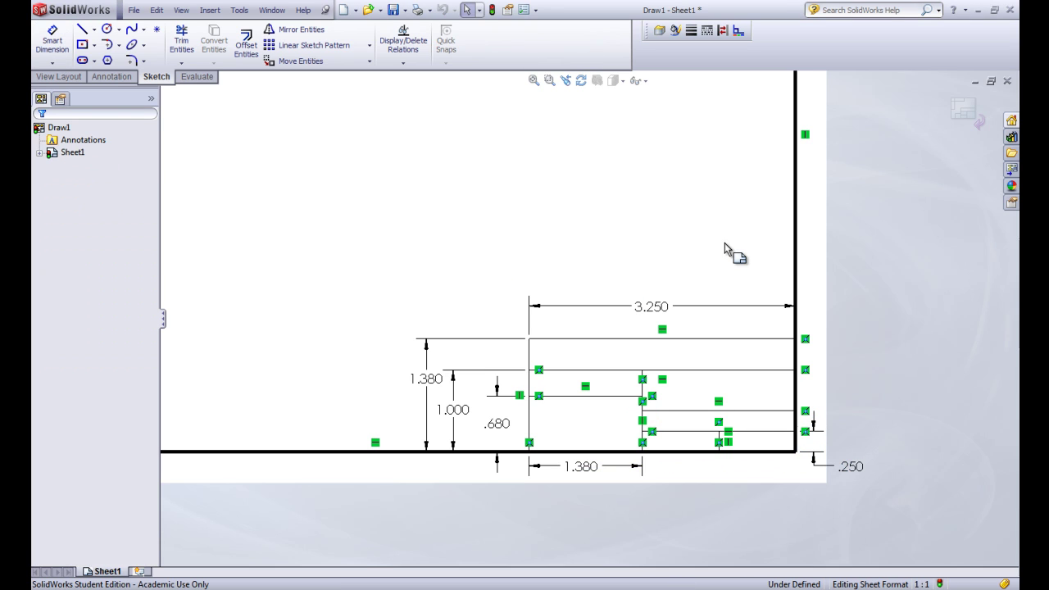
click(643, 82)
click(641, 234)
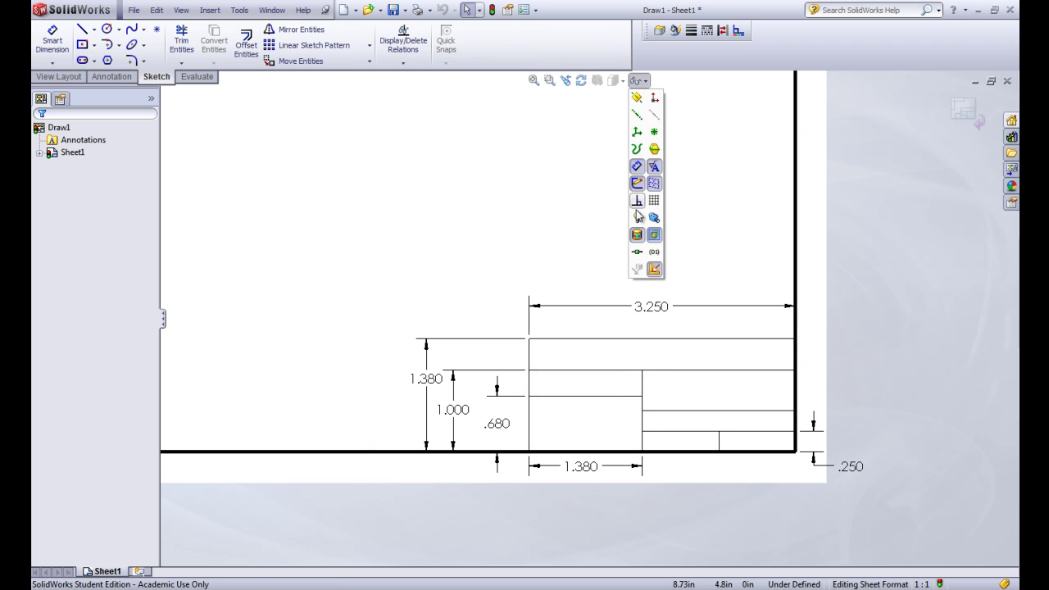
Step: Hide the 3.250, 1.380, 1.000, .680, 1.380 and .250 title block dimensions
click(183, 11)
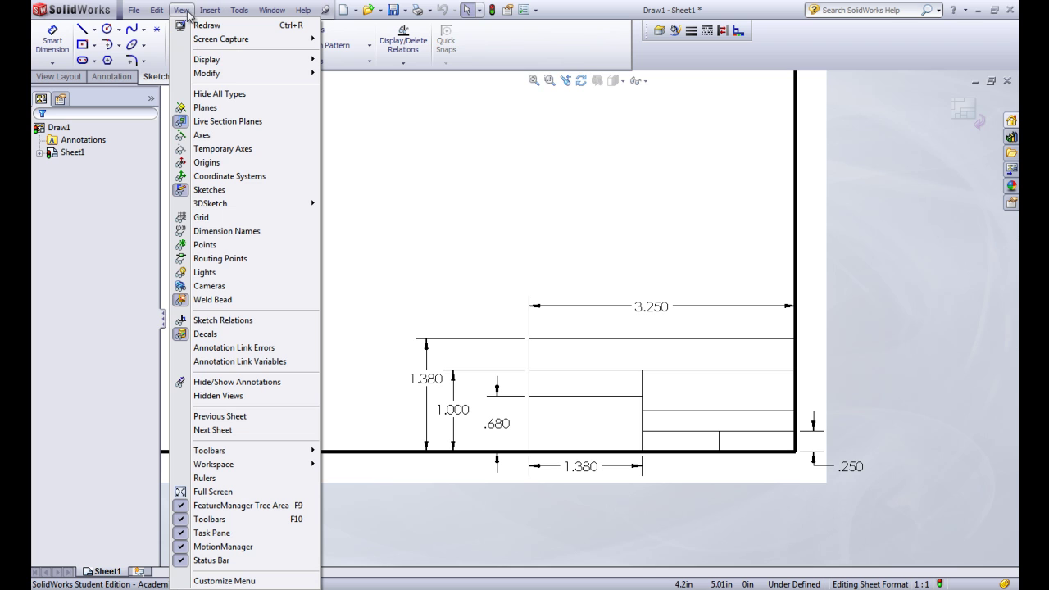
click(212, 383)
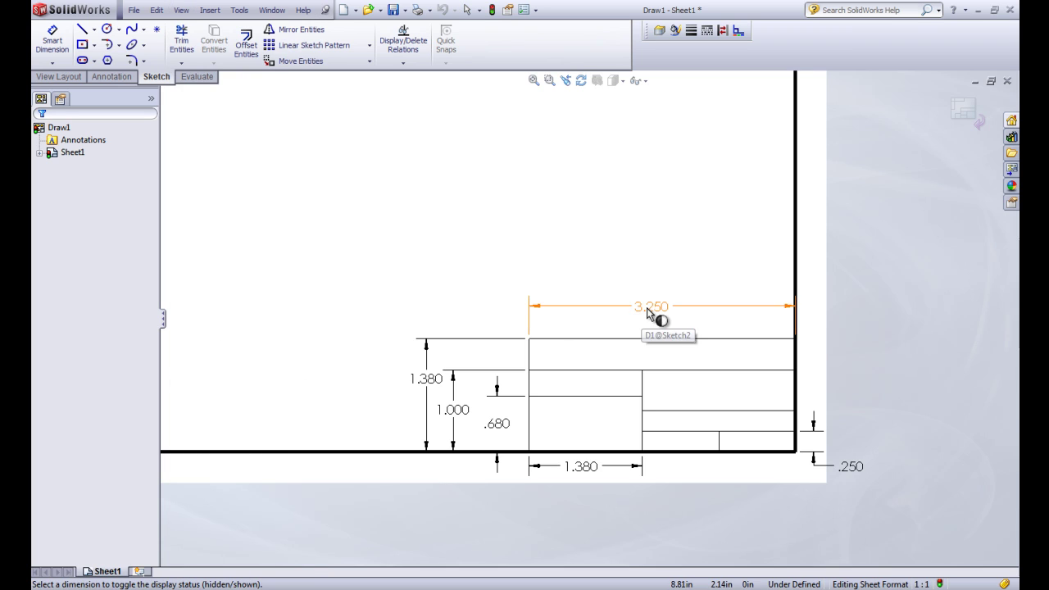
click(648, 311)
click(450, 402)
click(463, 415)
click(495, 425)
click(584, 467)
click(851, 469)
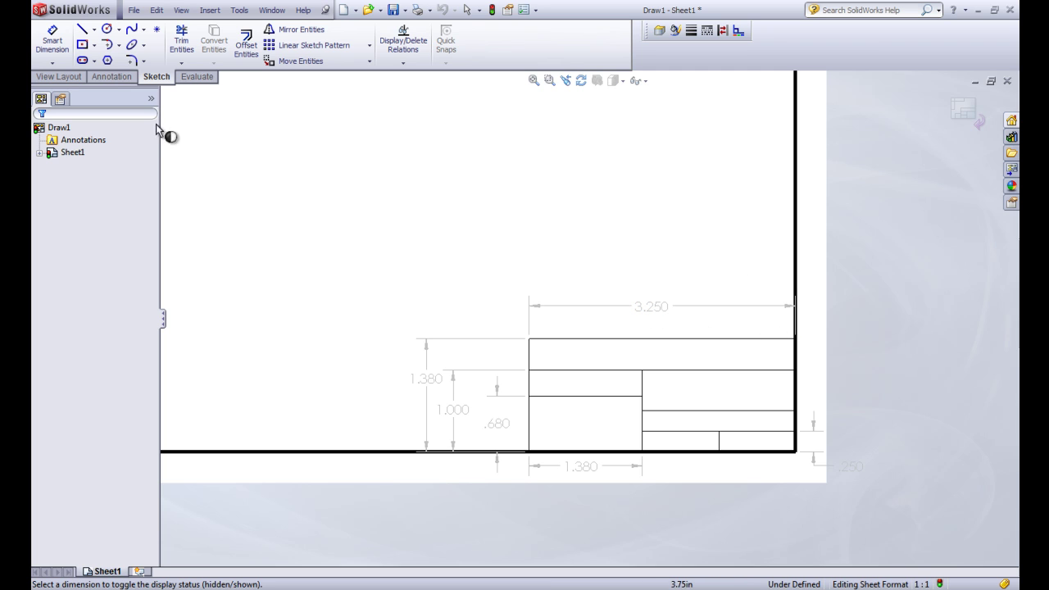
click(181, 10)
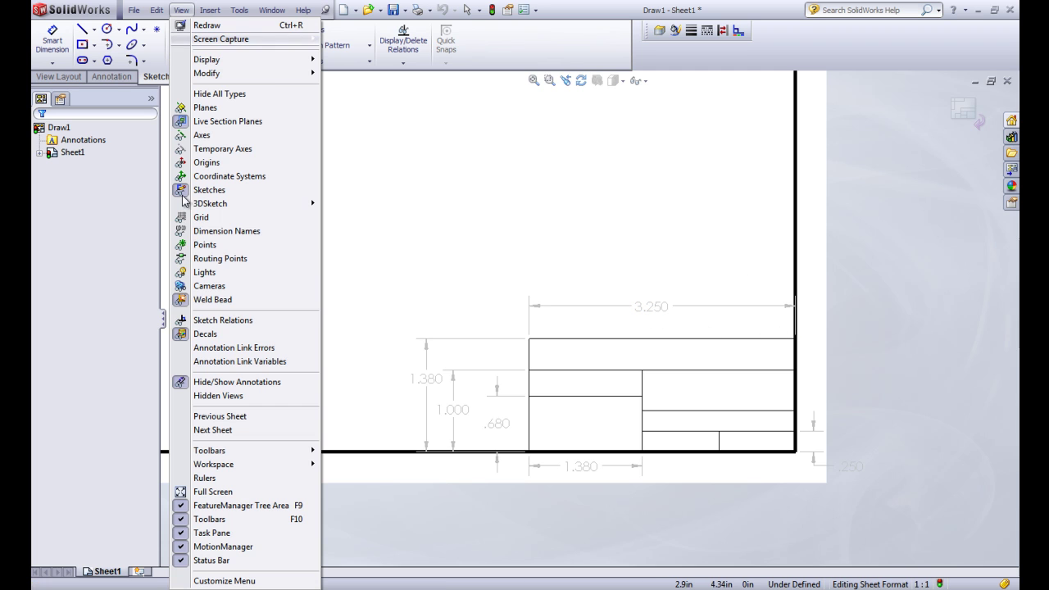
click(207, 383)
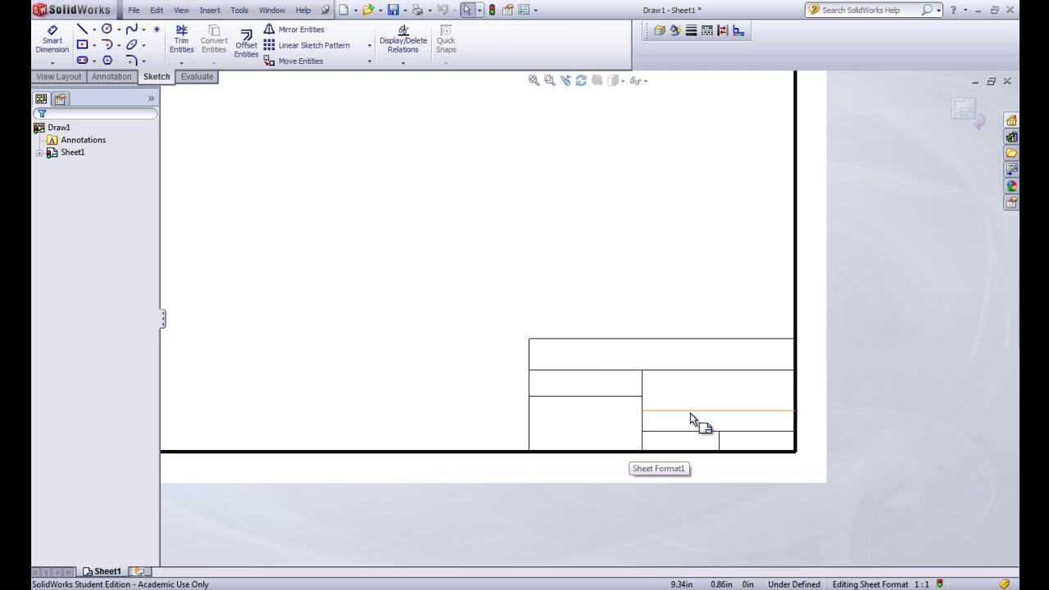
Step: Add a note reading 'UNIVERSITY OF UTAH' in the title block's top cell
click(117, 78)
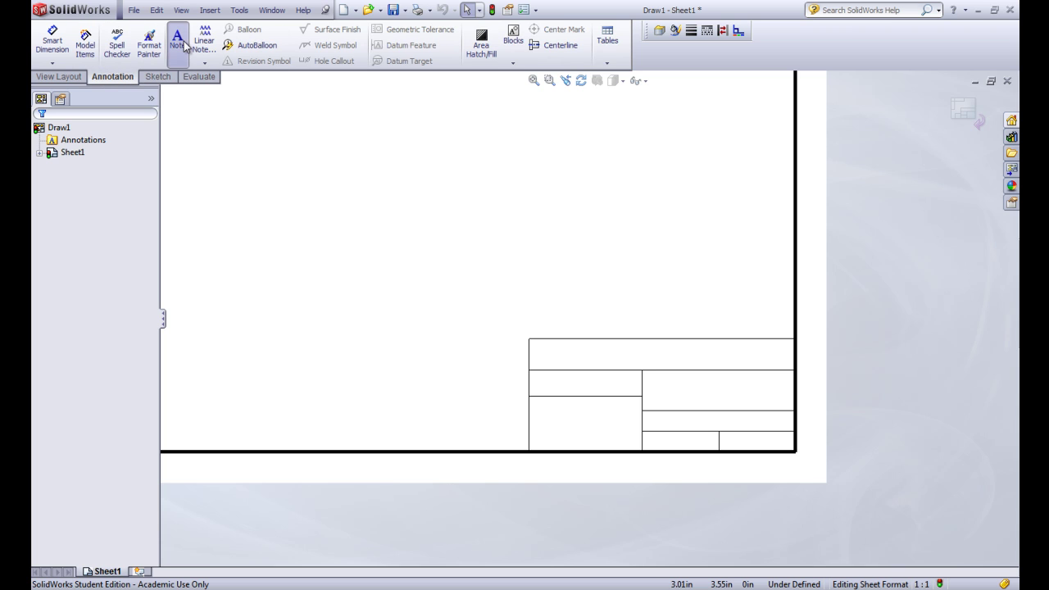
click(180, 41)
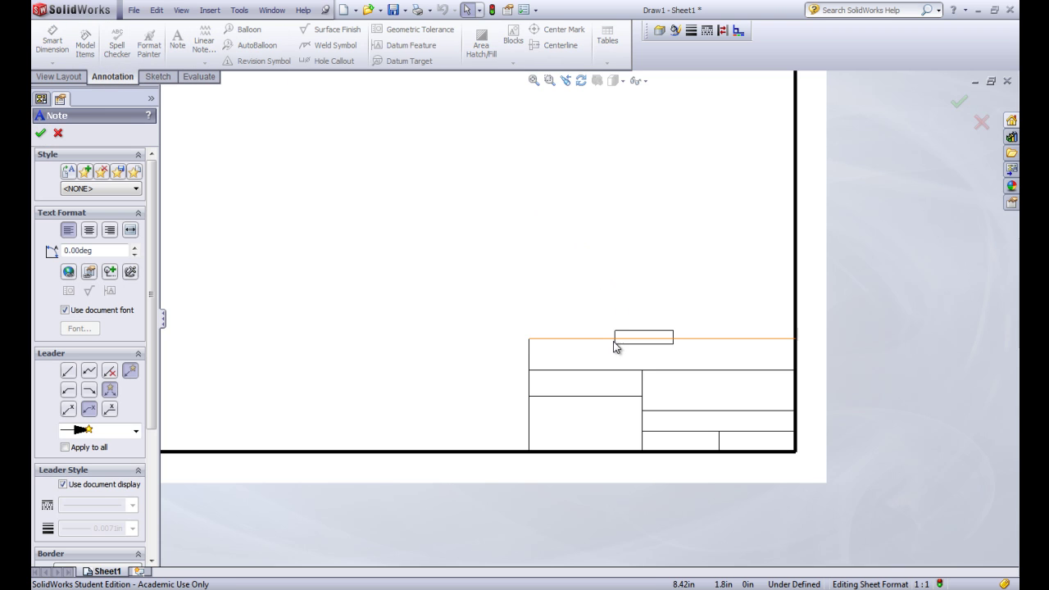
click(567, 354)
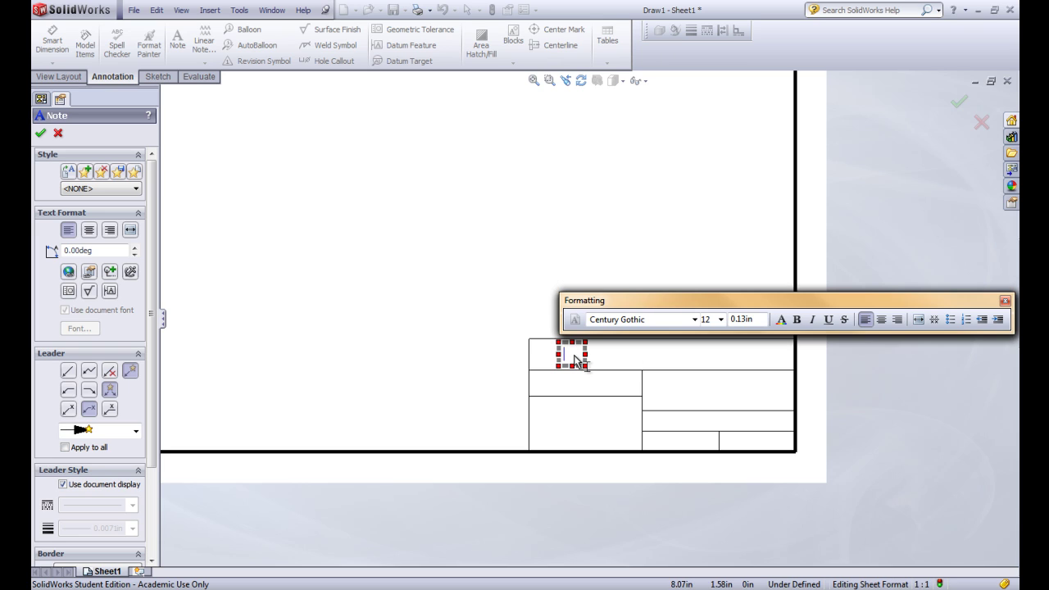
text(UNIVE)
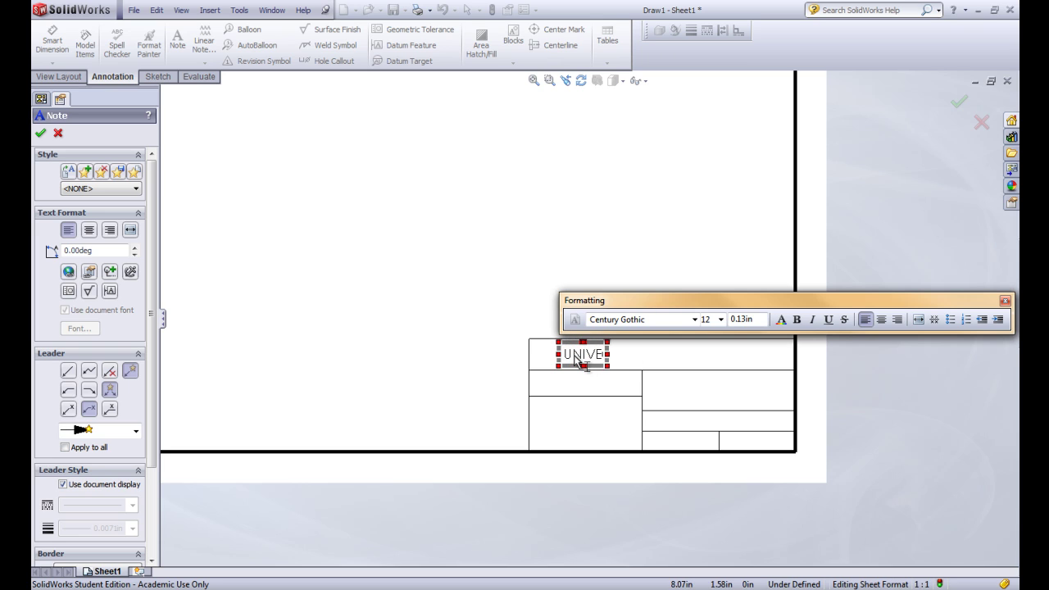
text(RSITY OF UTA)
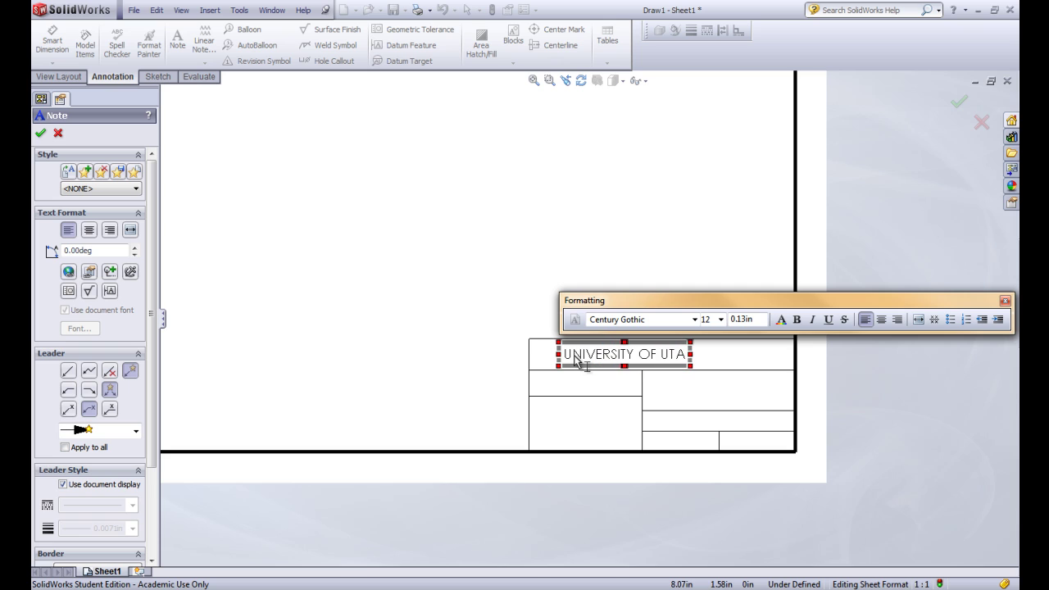
text(H)
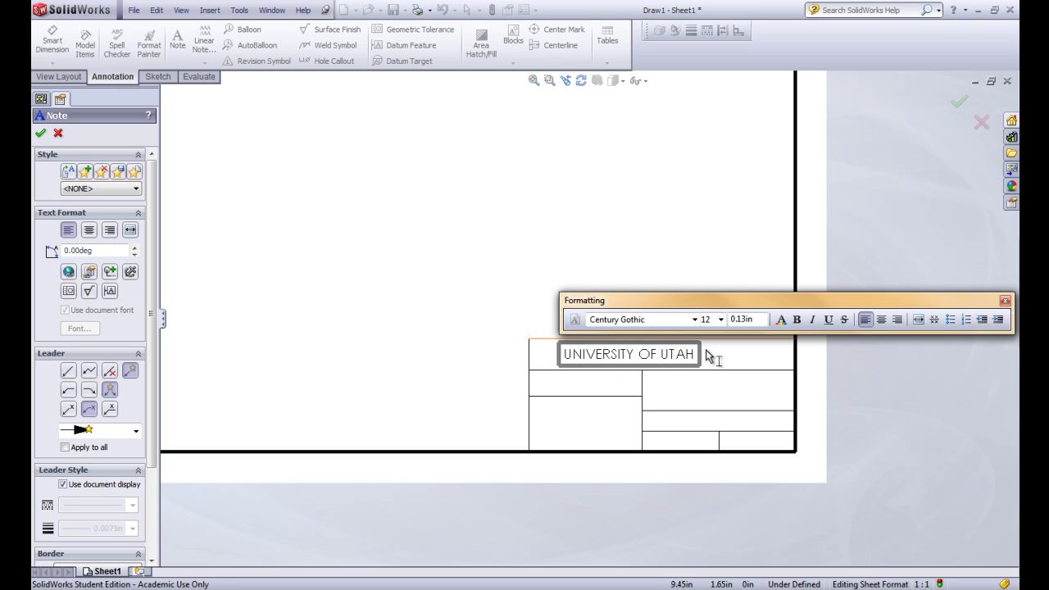
Step: Narrow the note box to fit and centre the note in the top cell
drag(700, 354, 764, 354)
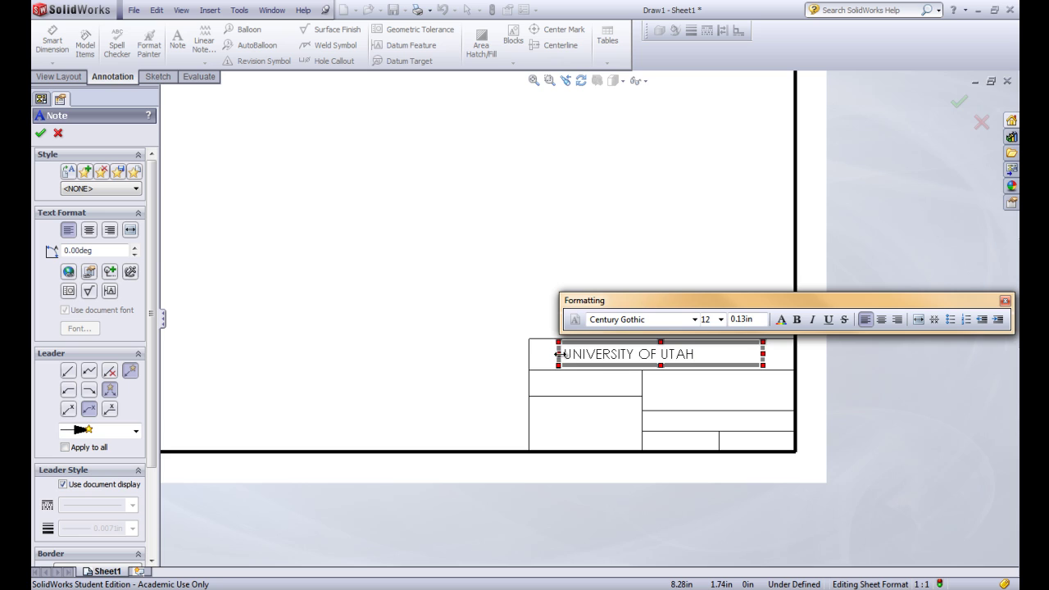
drag(763, 355, 712, 356)
click(489, 277)
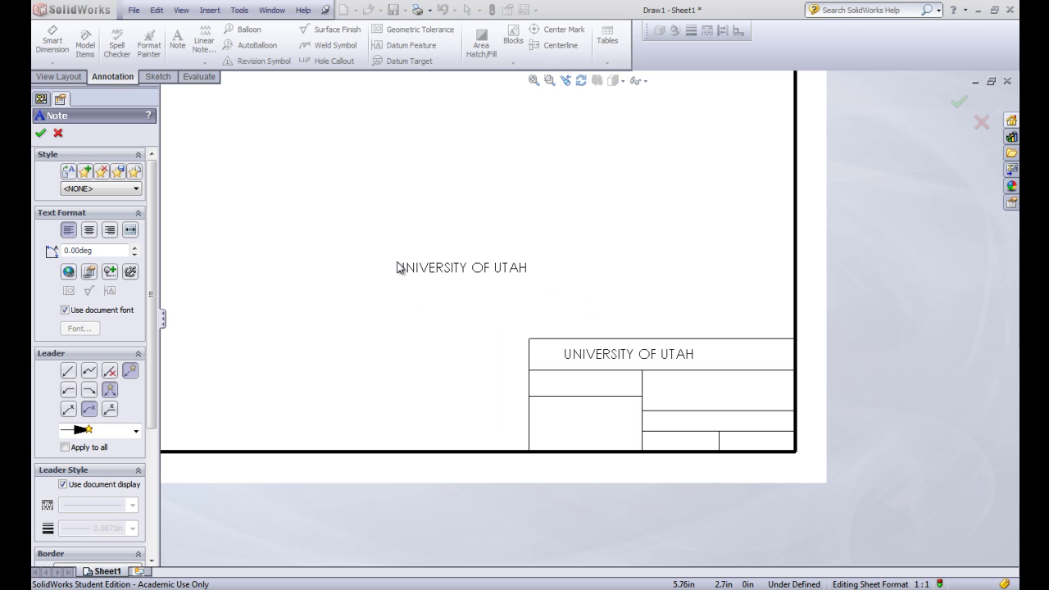
key(Escape)
click(656, 356)
mouse_move(656, 358)
mouse_down()
mouse_move(672, 358)
mouse_move(662, 360)
mouse_up()
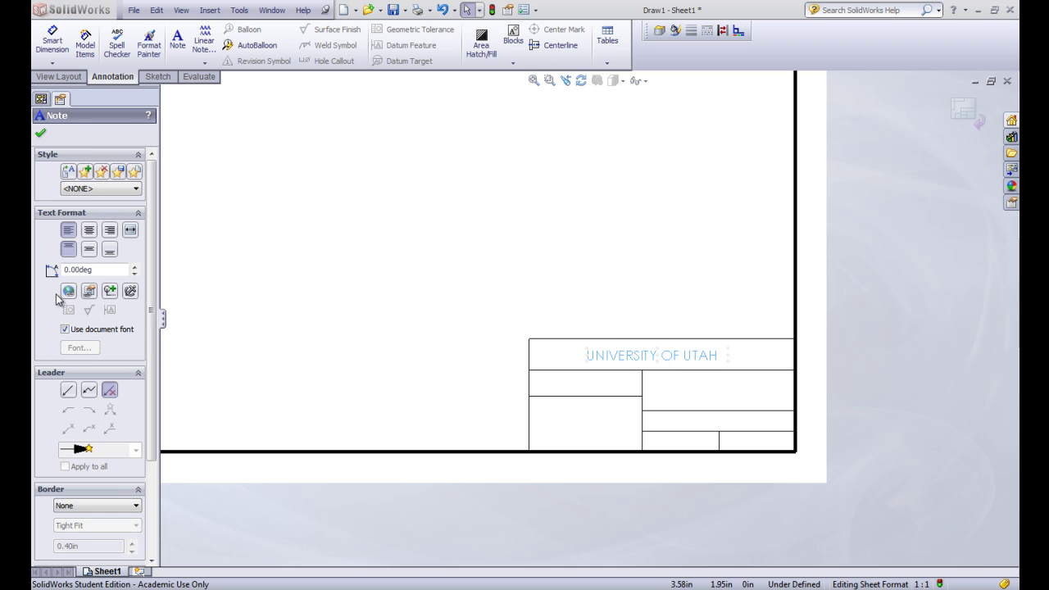
Step: Set all of the UNIVERSITY OF UTAH note text to size 16
double_click(646, 353)
key(ctrl+a)
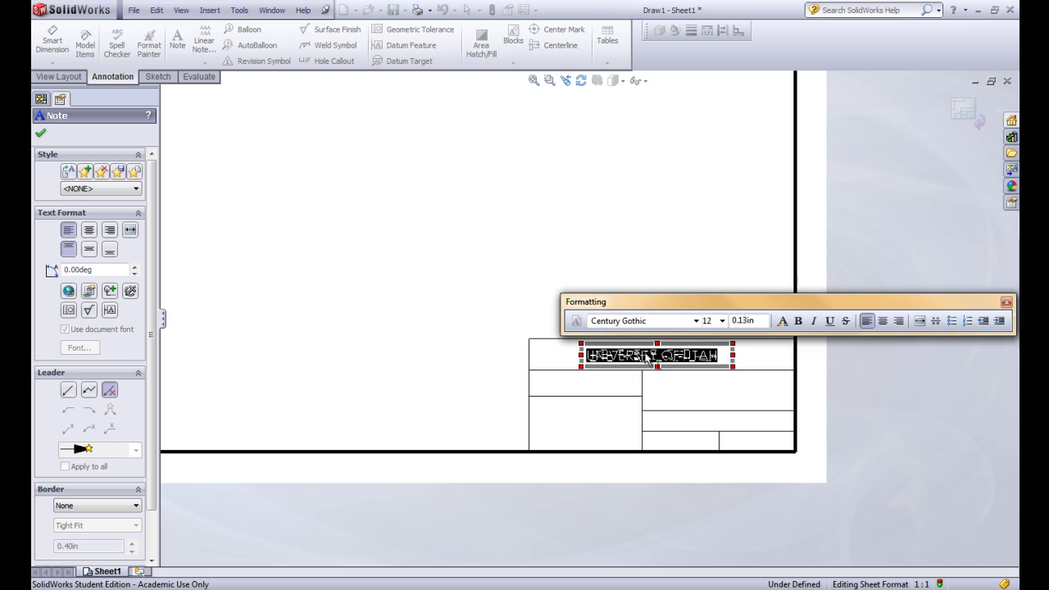
click(722, 321)
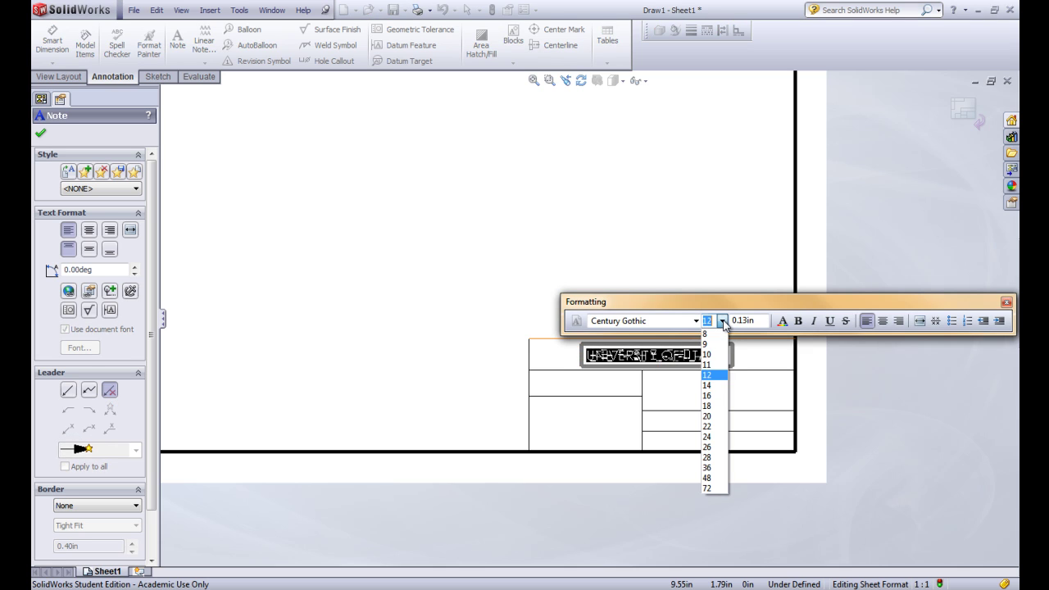
click(710, 396)
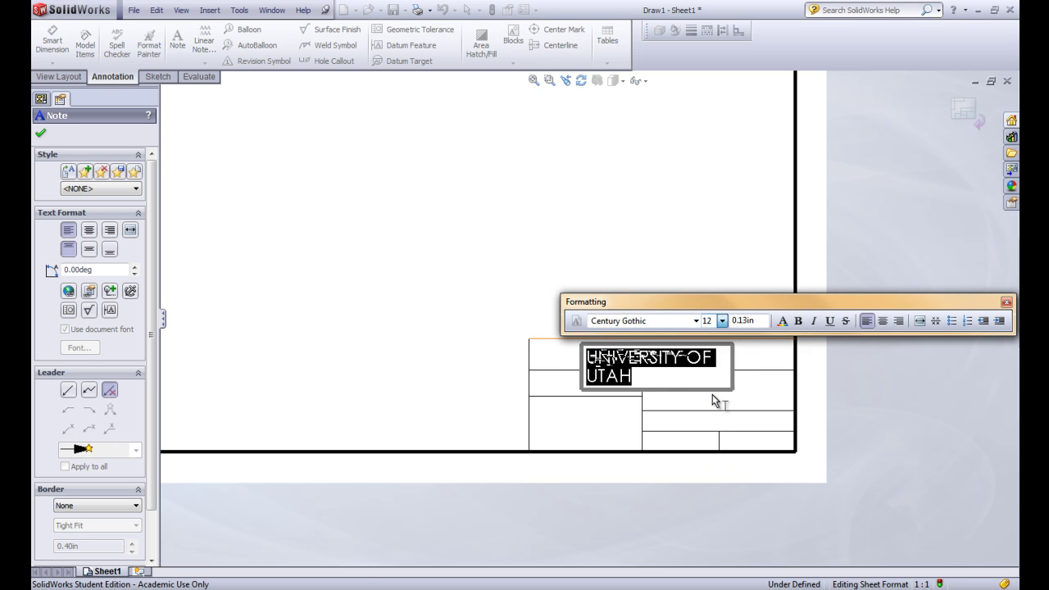
Step: Resize the note box so the title fits one line, then re-centre it
drag(735, 364, 779, 365)
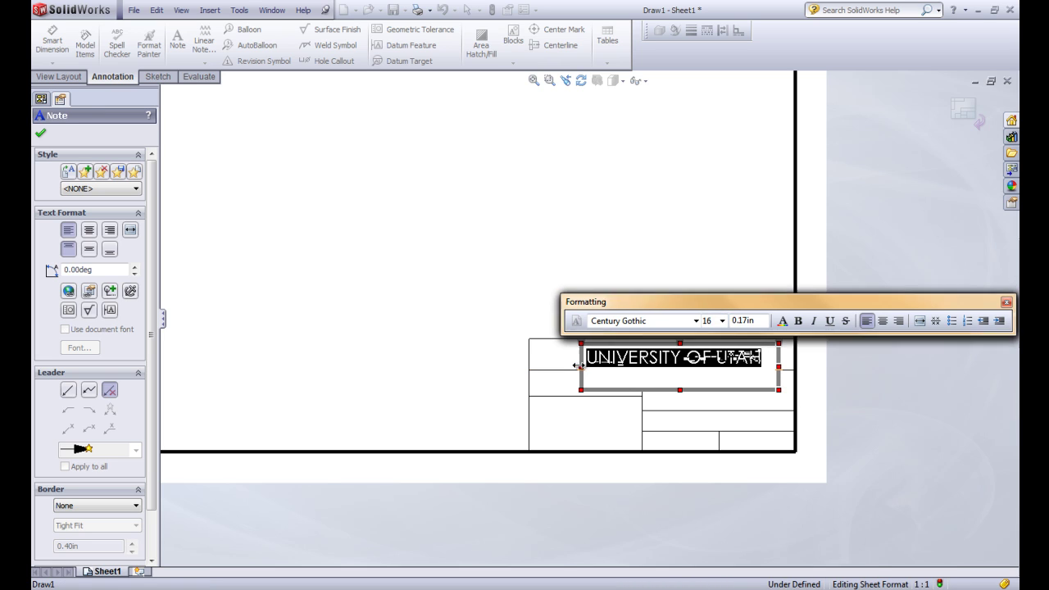
click(600, 371)
drag(582, 366, 562, 366)
key(ctrl+a)
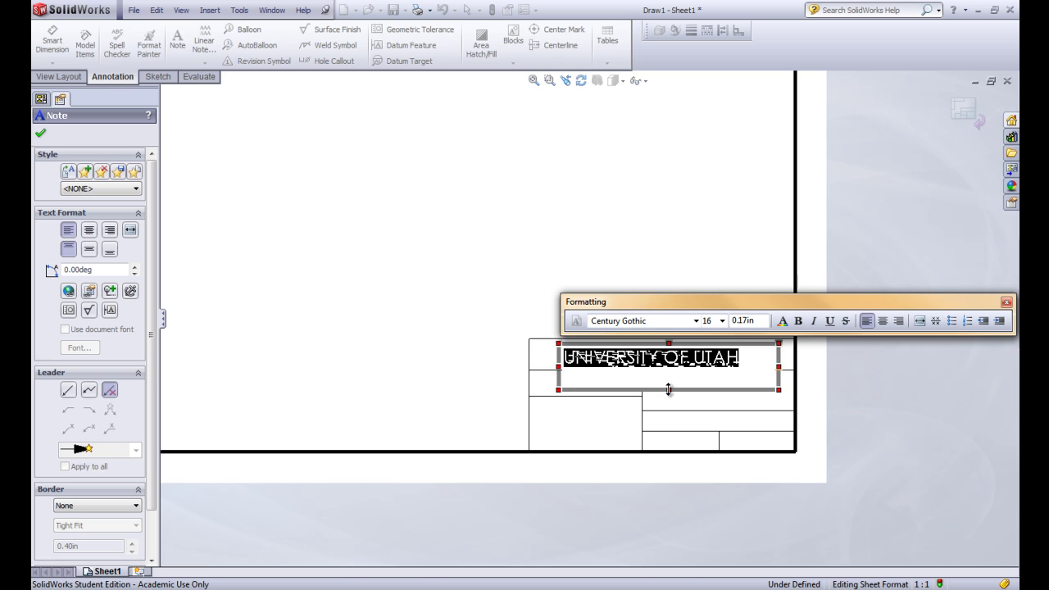
drag(669, 389, 669, 360)
key(ctrl+a)
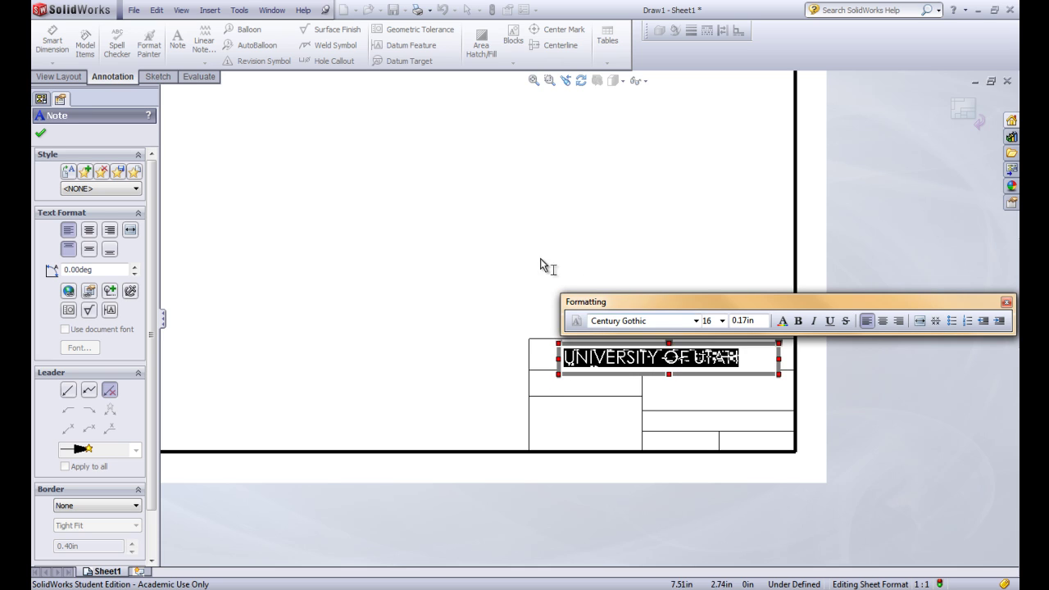
click(583, 272)
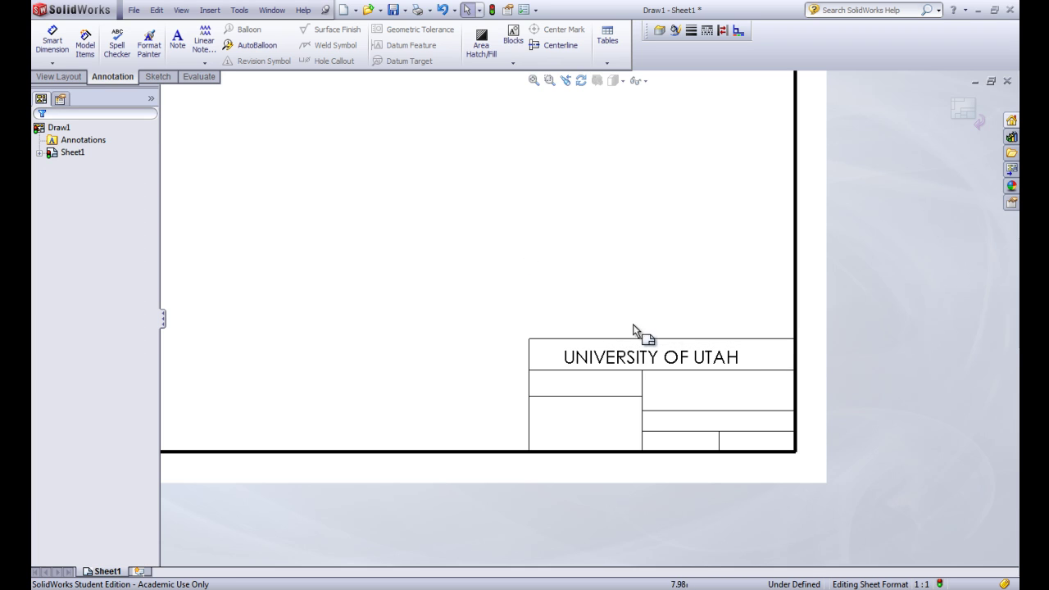
click(663, 354)
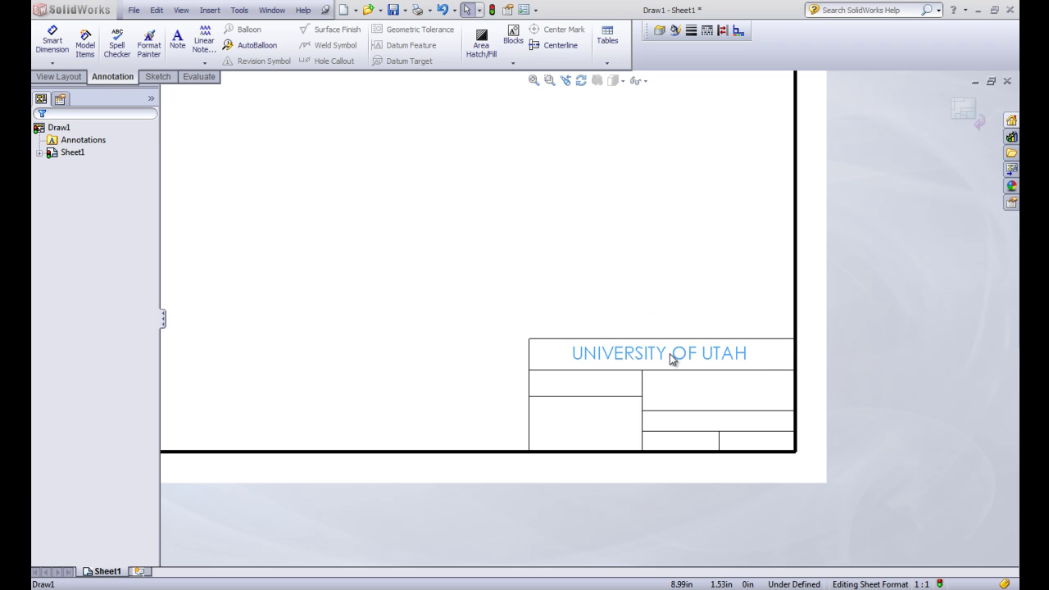
drag(670, 358, 669, 358)
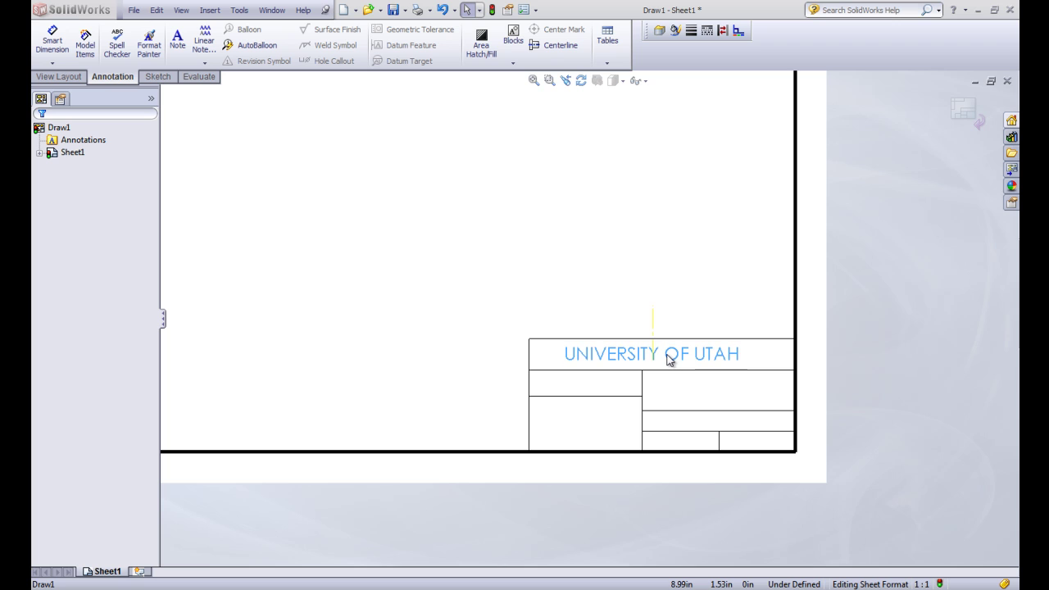
key(n)
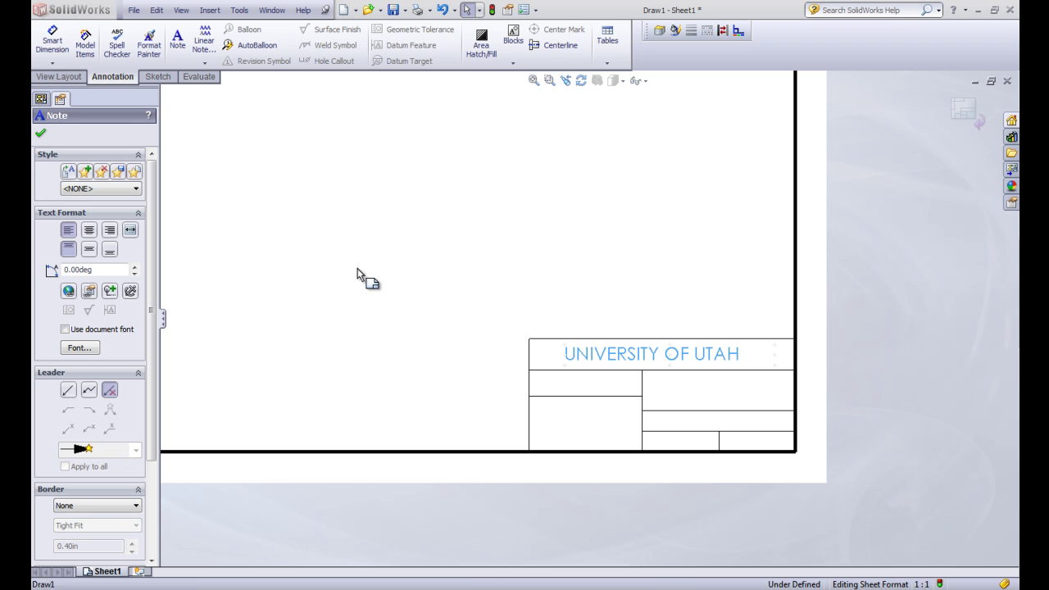
key(Escape)
click(178, 41)
click(683, 392)
text(XXXXXXX)
click(734, 407)
key(ctrl+z)
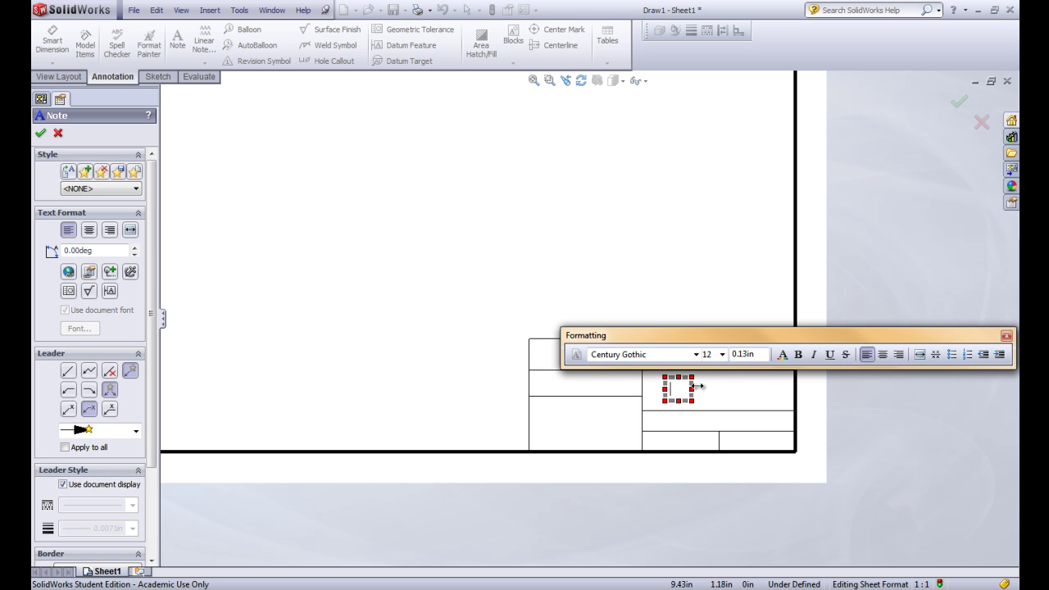
click(90, 273)
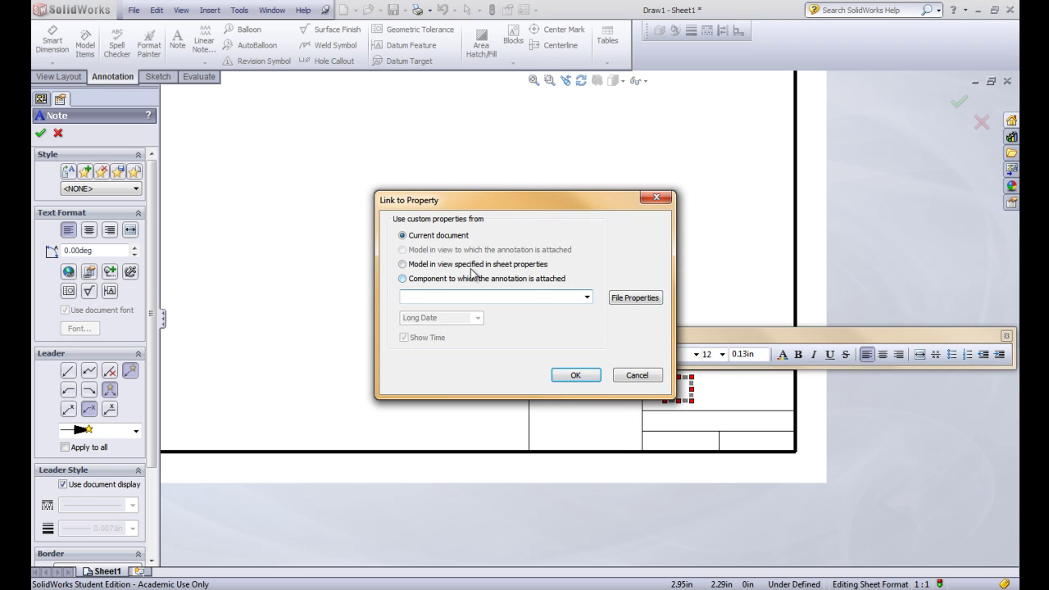
click(587, 299)
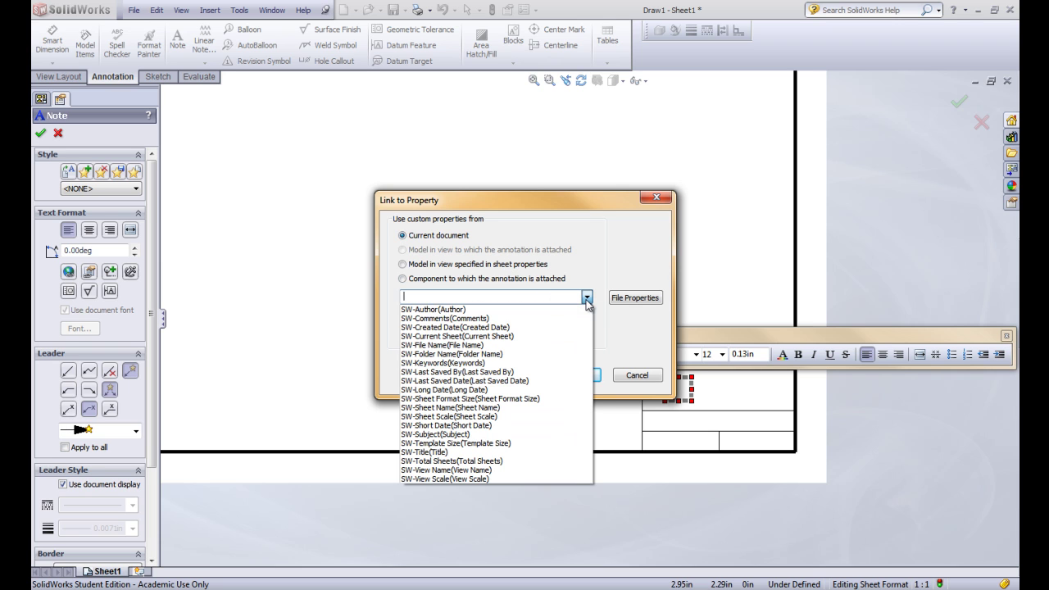
click(441, 456)
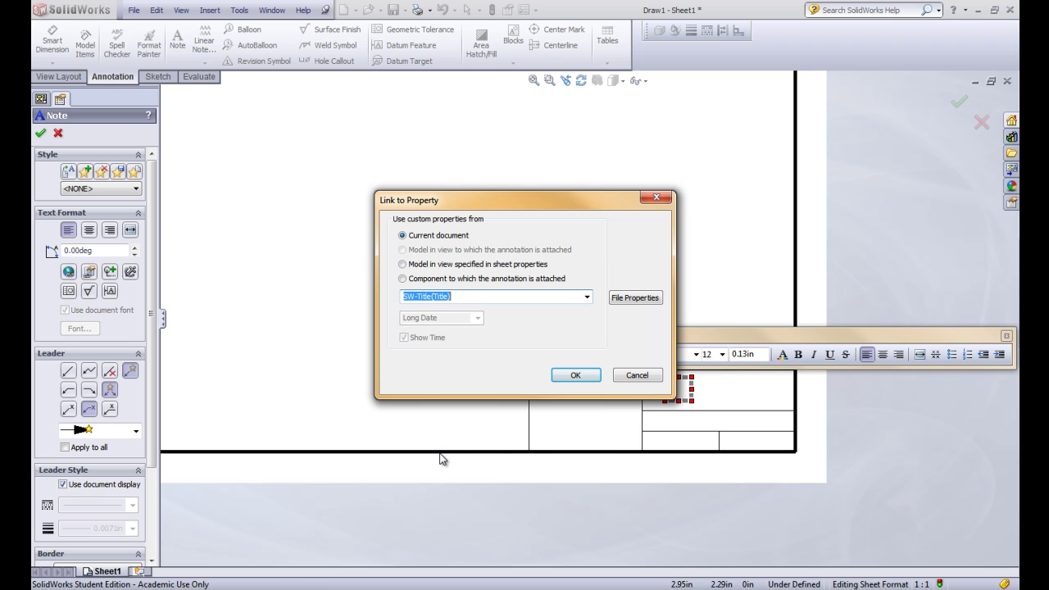
click(577, 376)
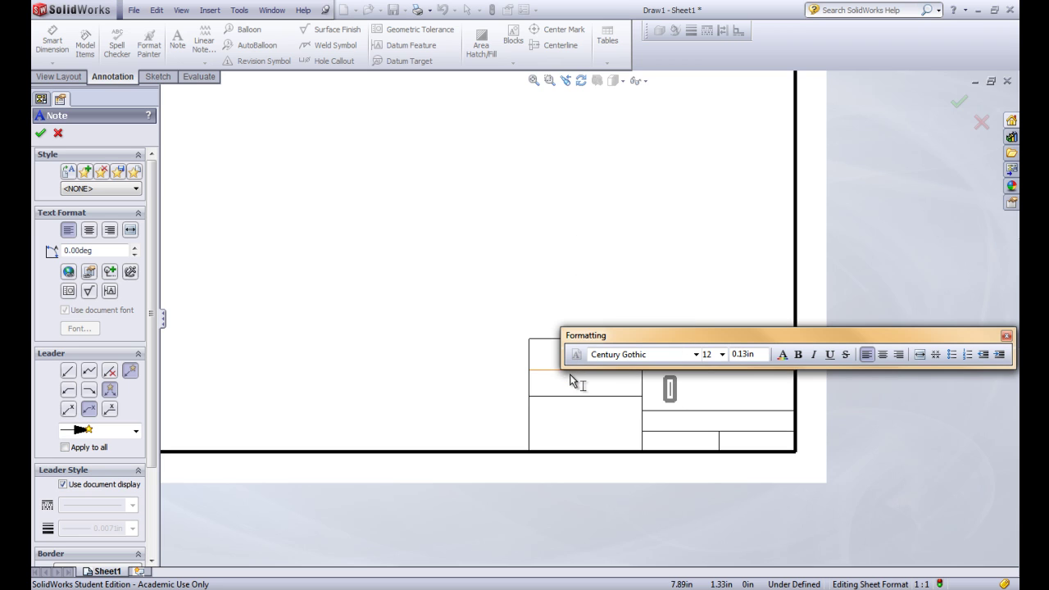
click(594, 277)
key(Escape)
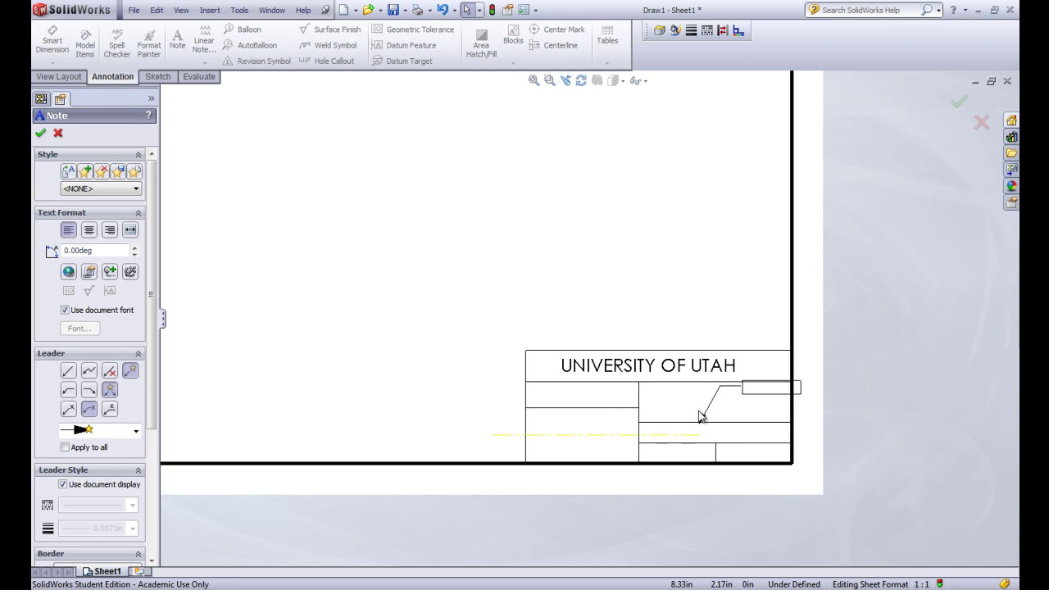
Step: Place a new note reading 'Date:' above the title block
click(725, 453)
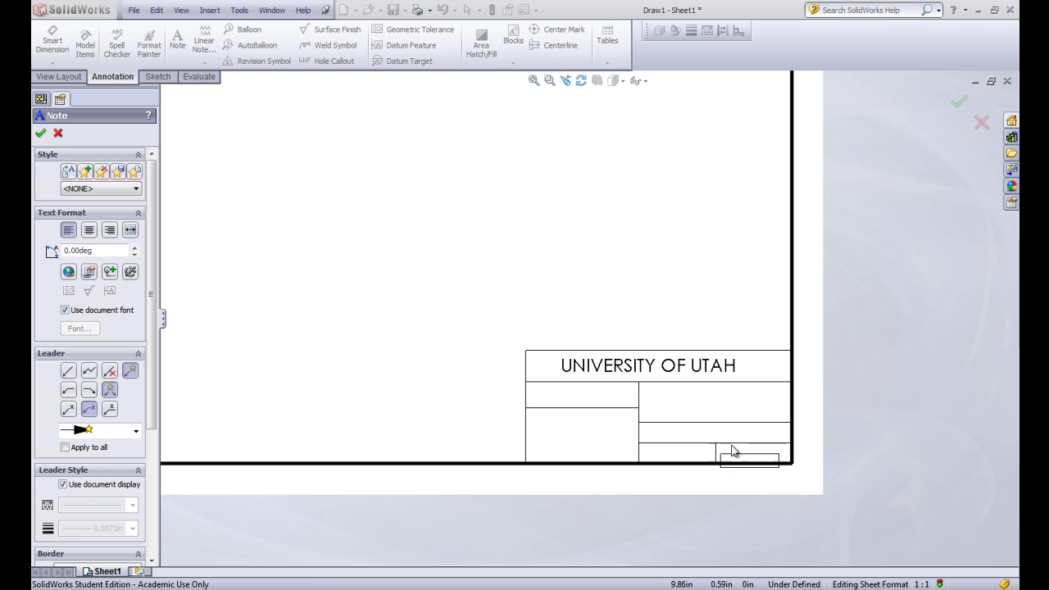
click(549, 279)
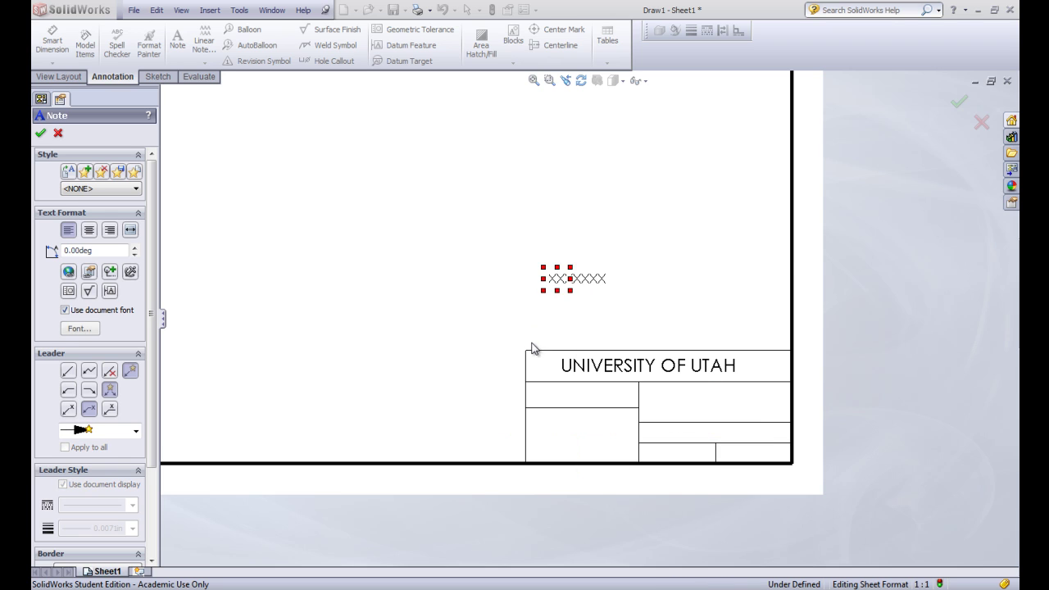
text(Date)
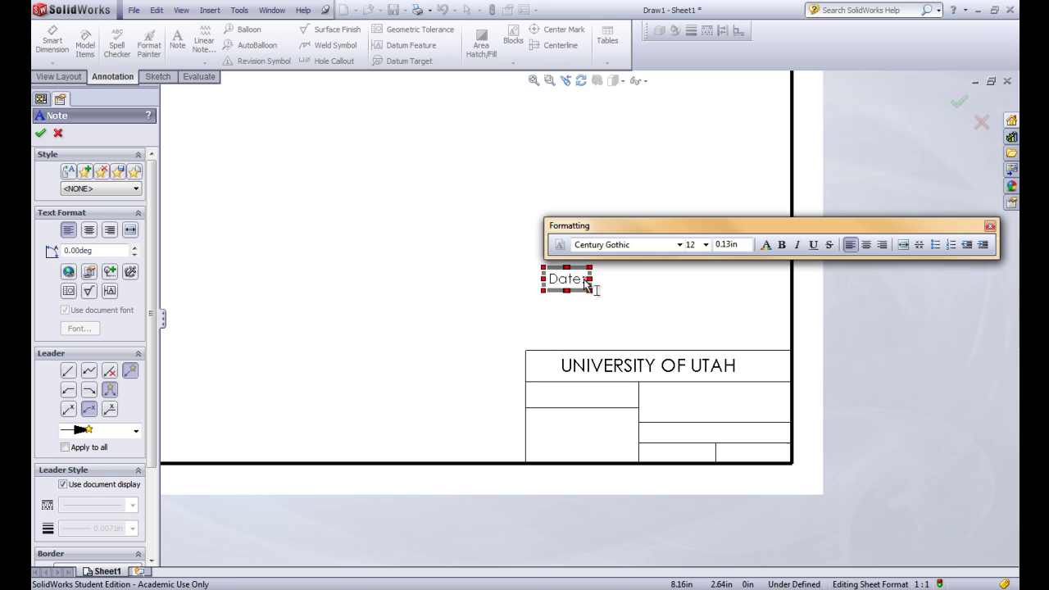
Step: Shrink the Date: note text to size 8
drag(587, 283, 549, 281)
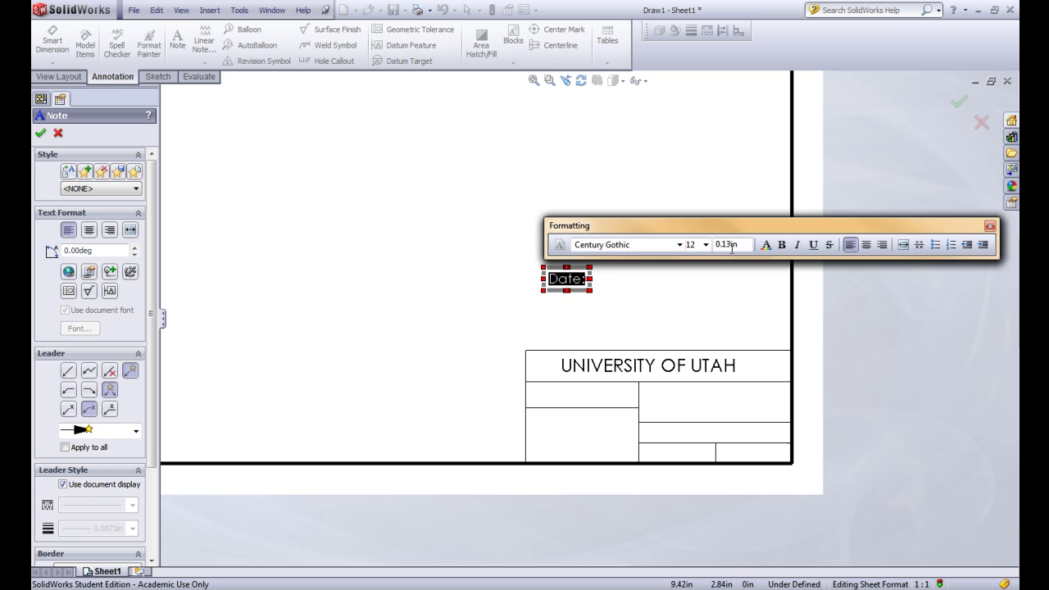
click(707, 245)
click(695, 266)
key(ctrl+a)
click(706, 245)
click(700, 262)
click(475, 265)
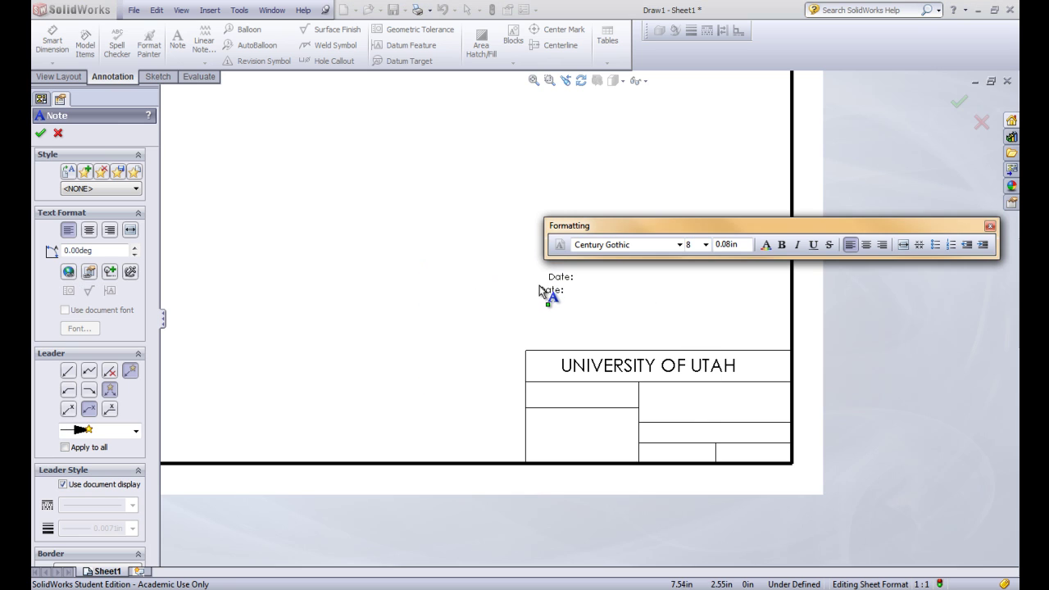
key(Escape)
Step: Move the Date: label into the title block's bottom-right cell
click(573, 285)
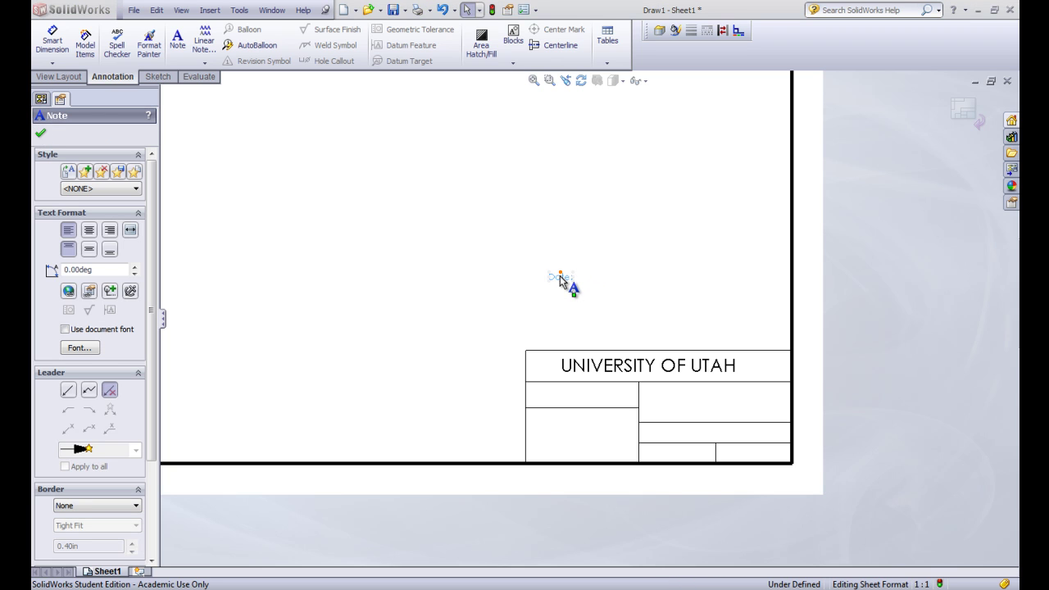
double_click(560, 276)
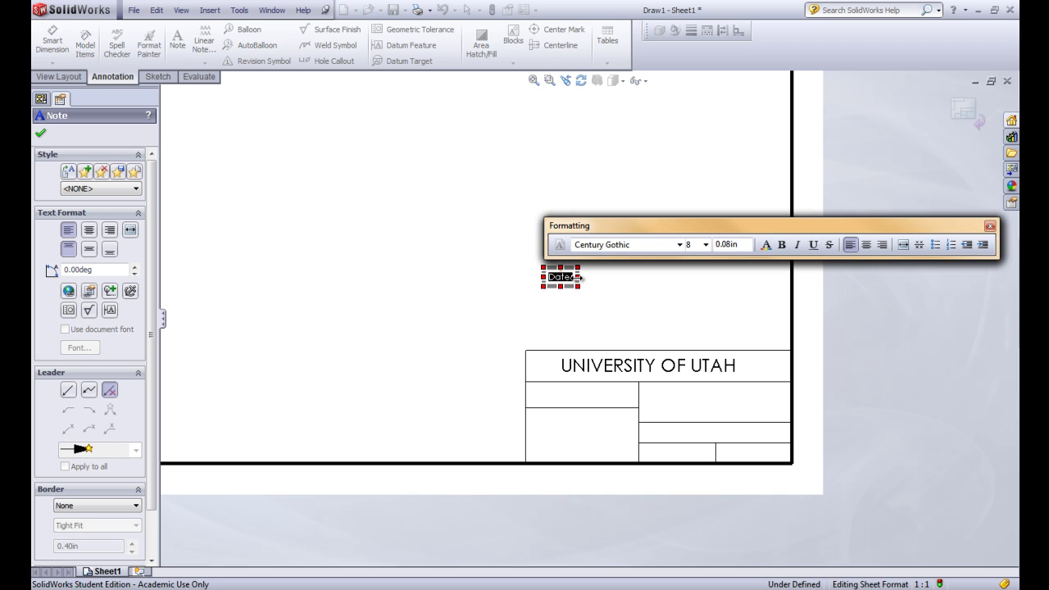
click(576, 277)
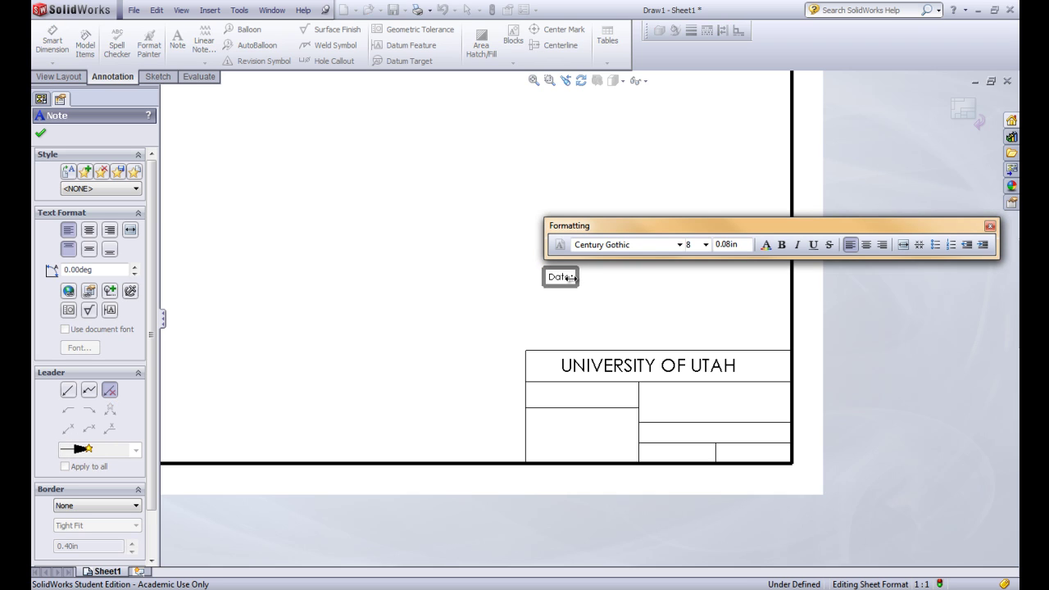
click(481, 283)
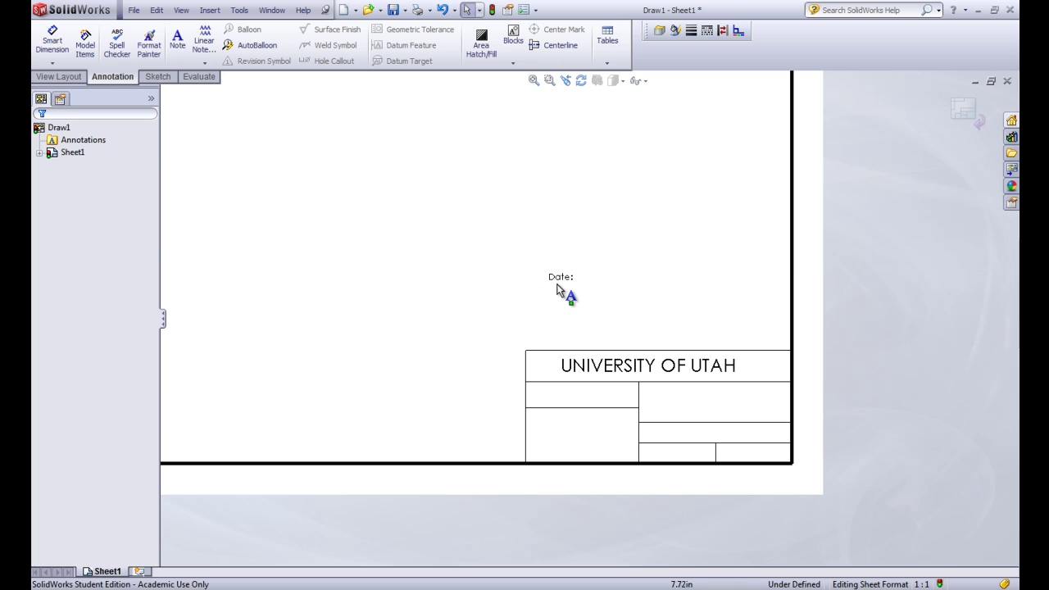
drag(560, 278, 731, 454)
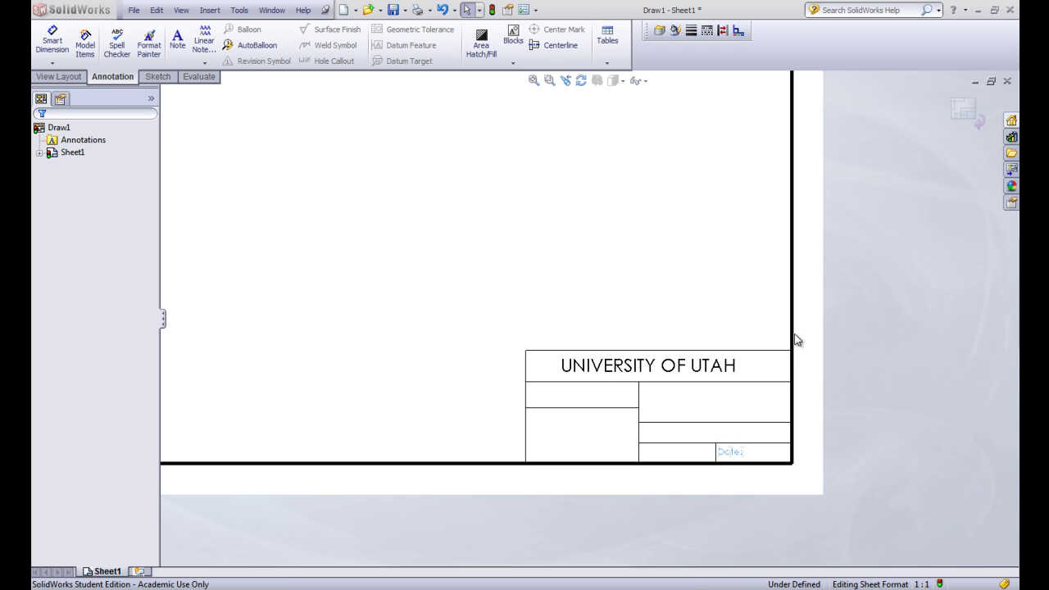
Step: Create a note linked to the SW-Short Date property, showing 12/8/2011
key(Return)
key(Escape)
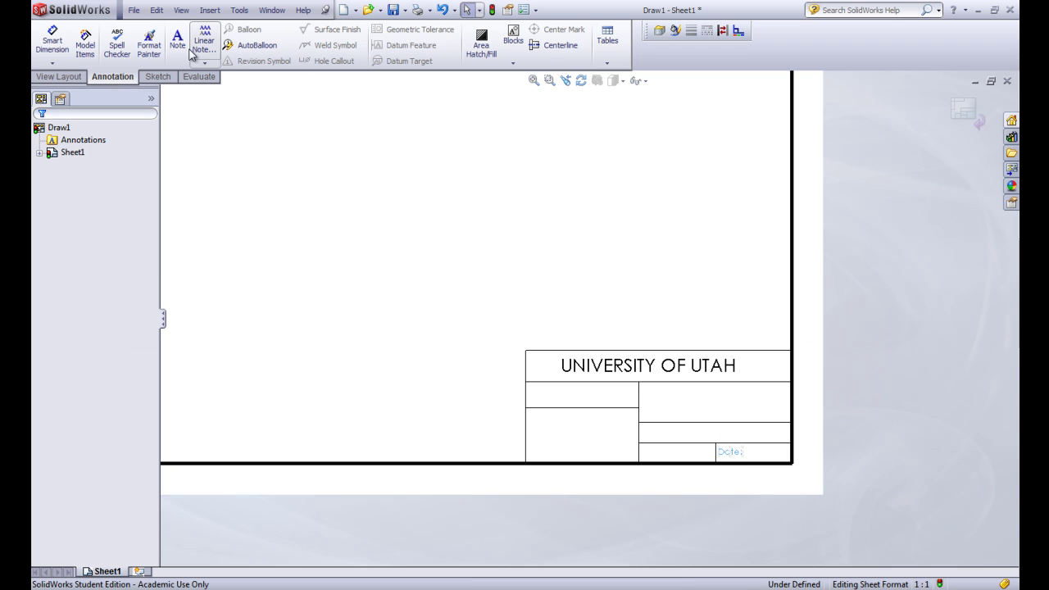
click(534, 270)
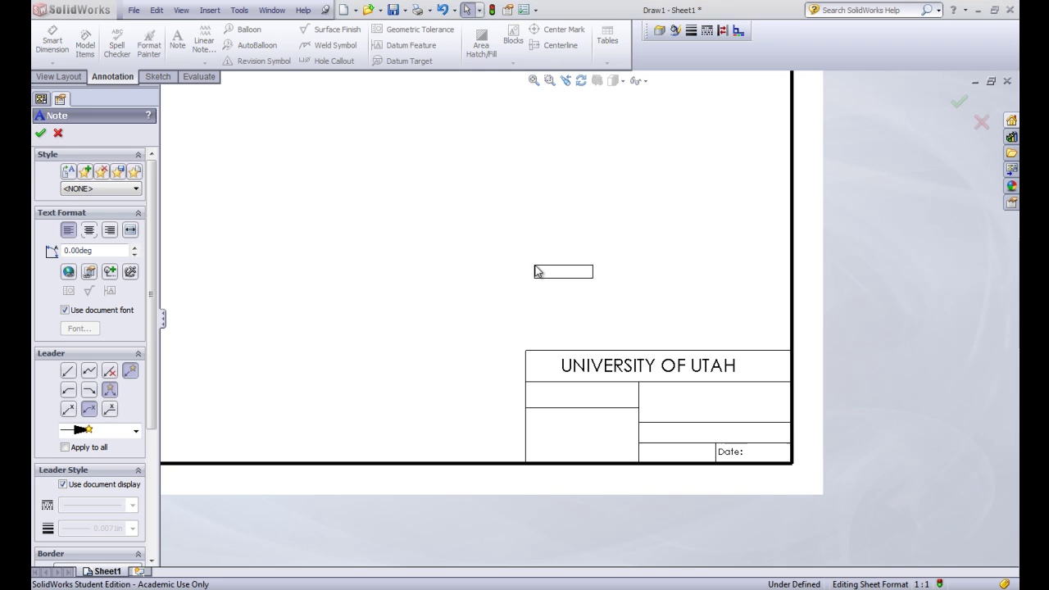
click(89, 271)
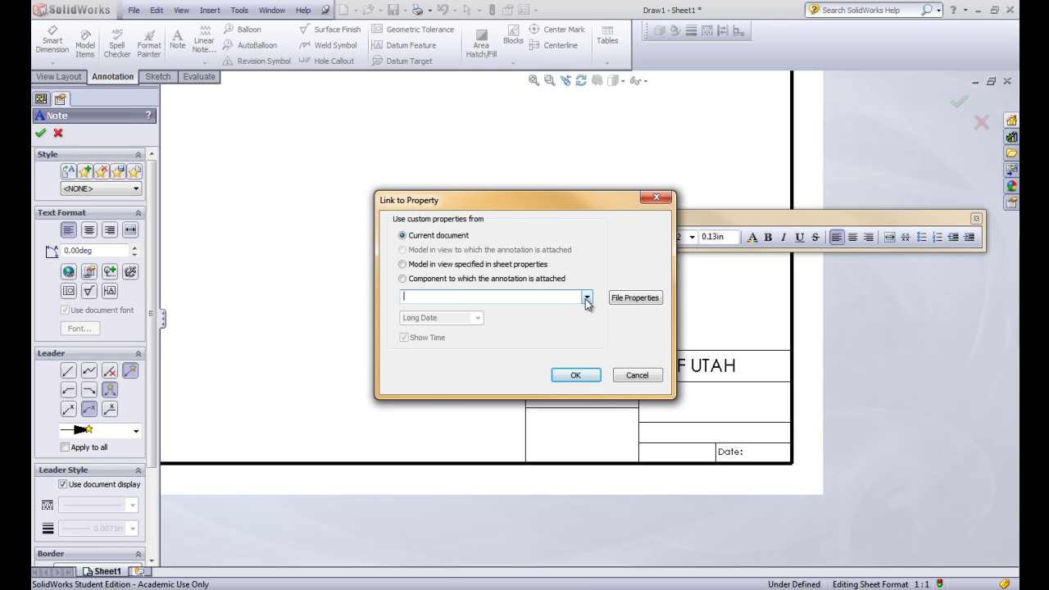
click(587, 299)
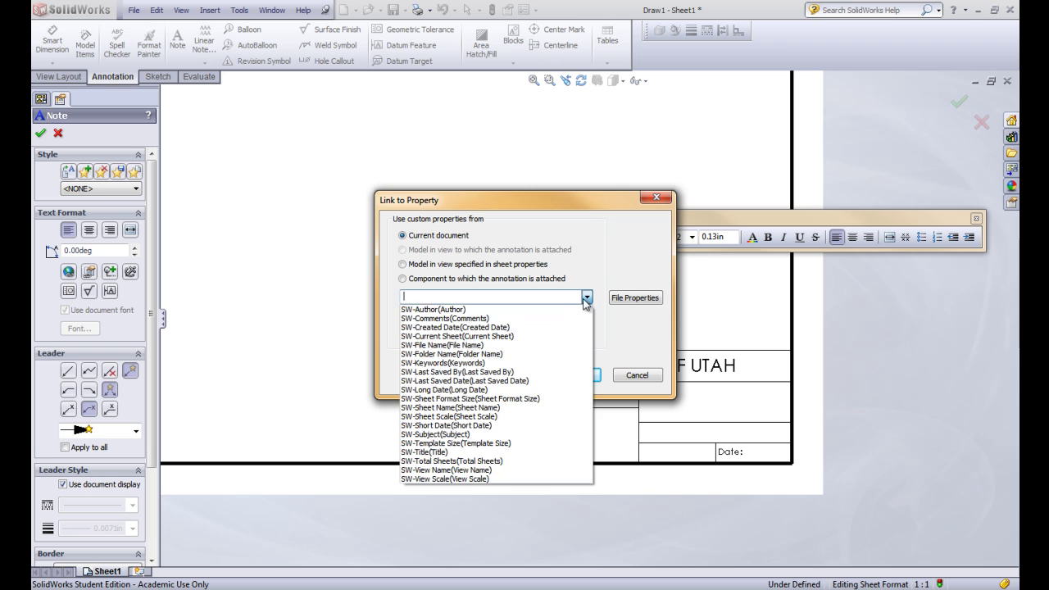
click(455, 427)
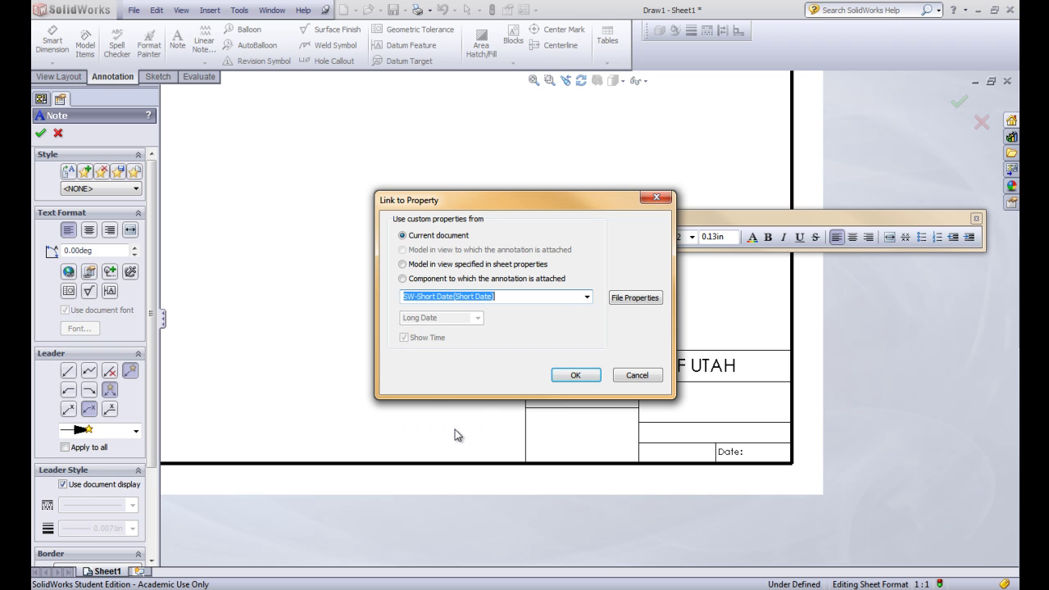
click(580, 377)
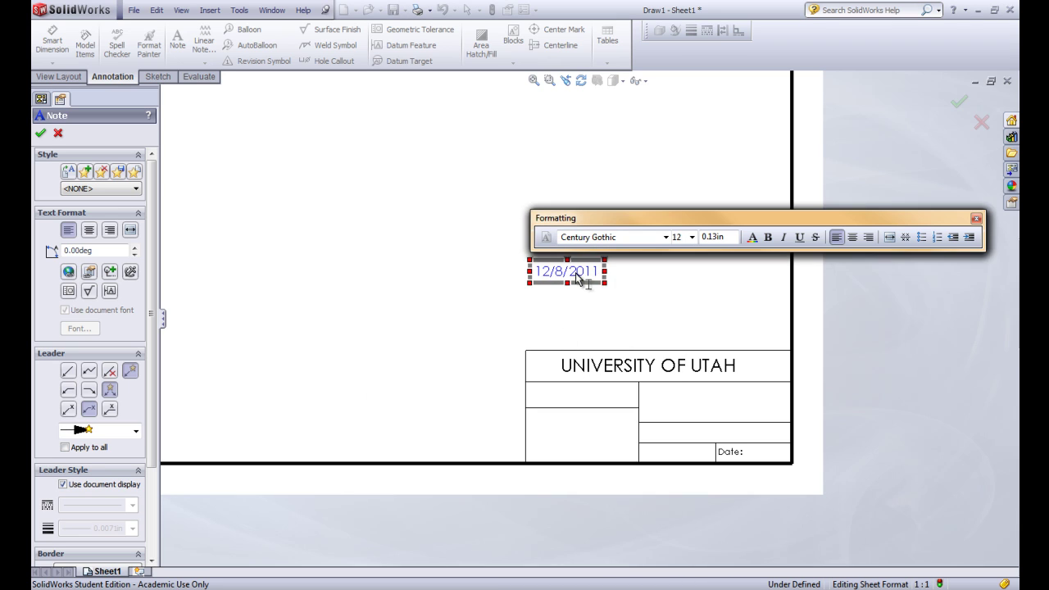
Step: Set the date note to size 8 and move it into the Date field
double_click(566, 274)
click(692, 238)
click(683, 250)
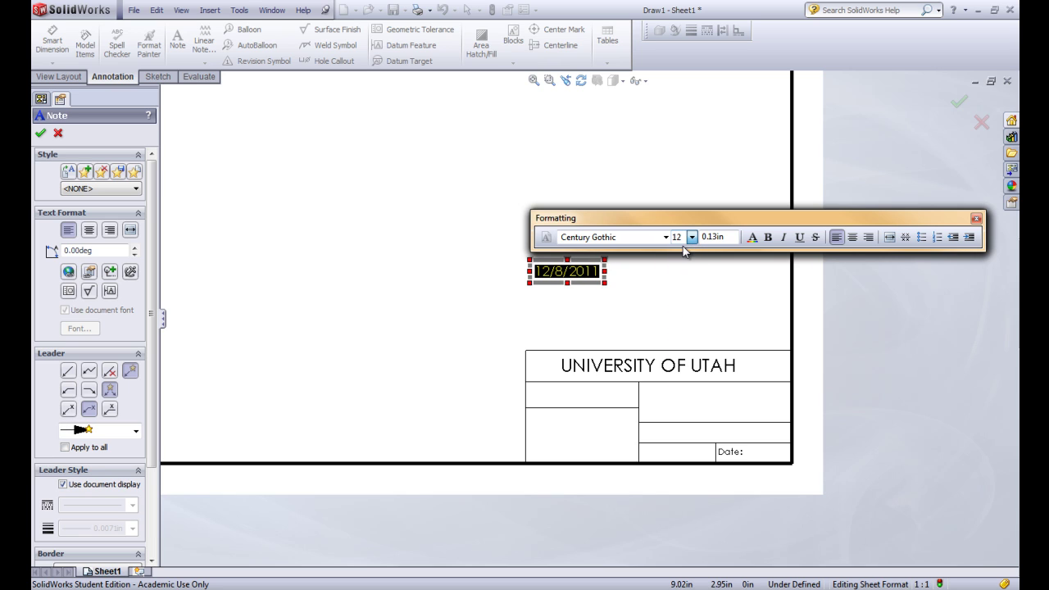
click(451, 270)
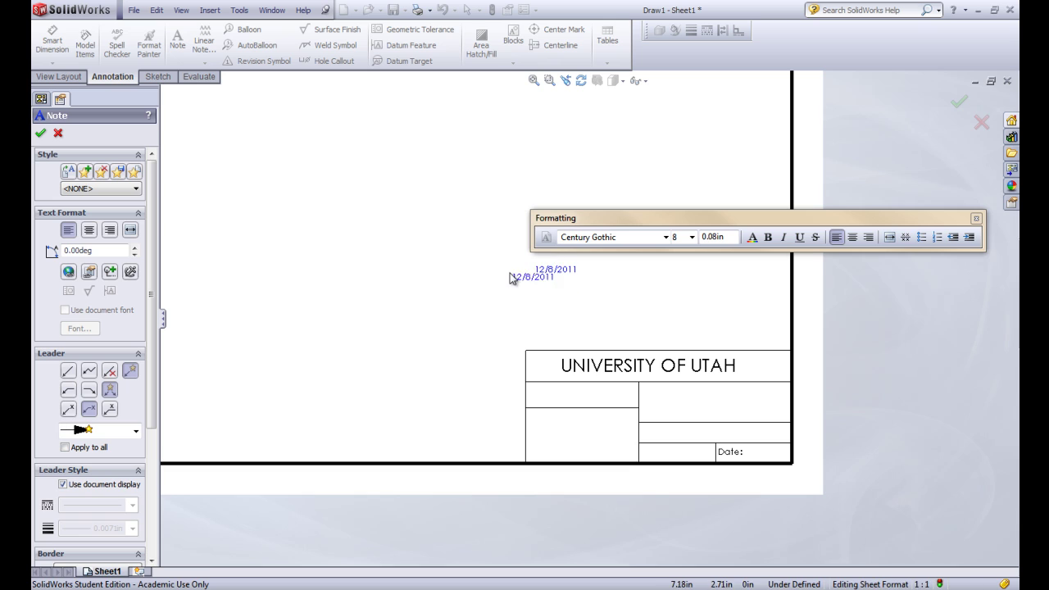
key(Escape)
drag(672, 366, 763, 456)
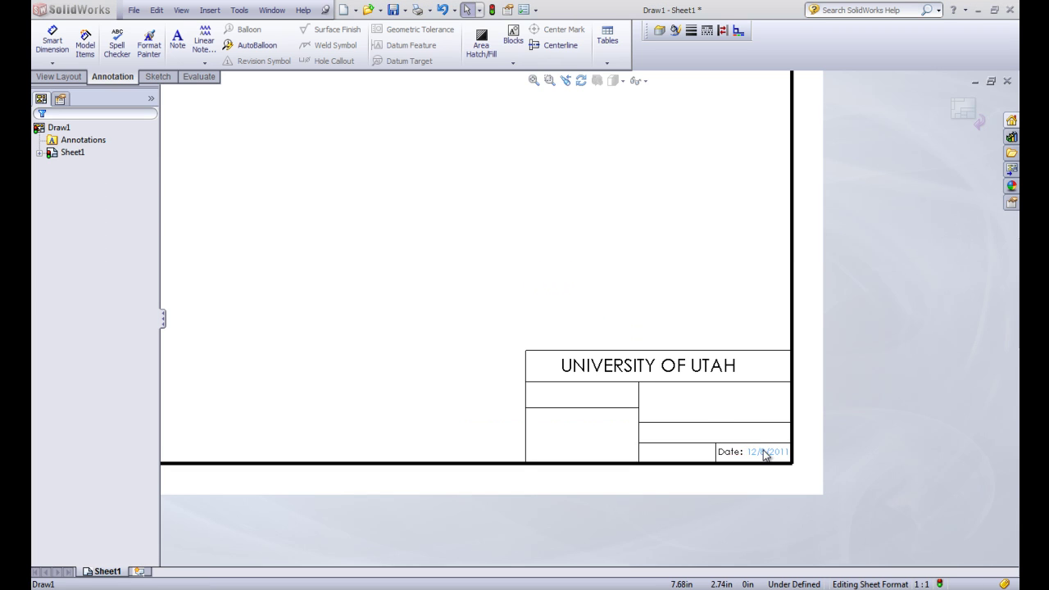
click(868, 428)
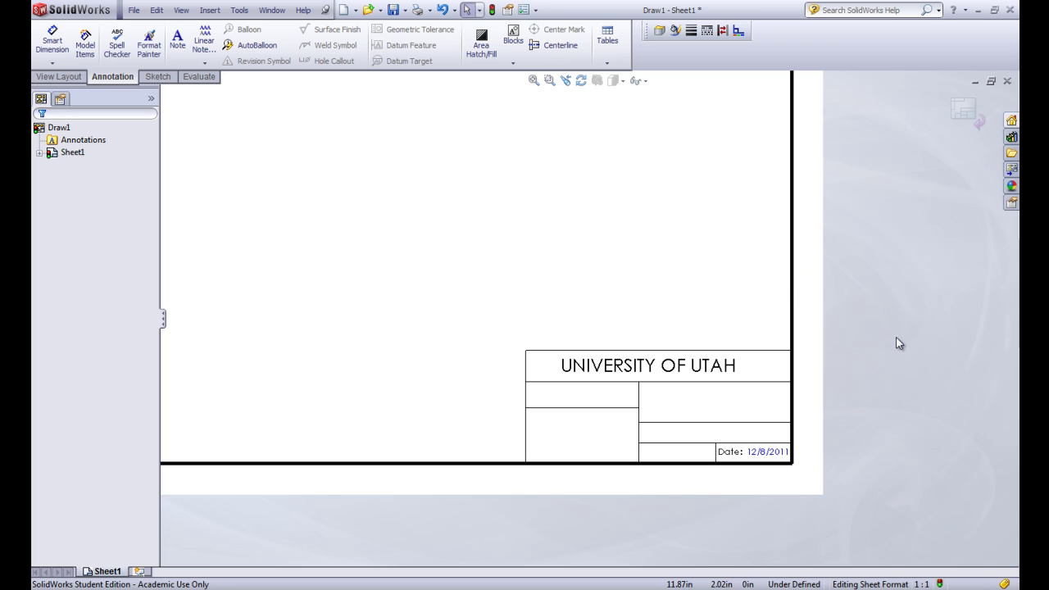
Step: Place a new note reading 'Drawn by:' above the title block
click(177, 38)
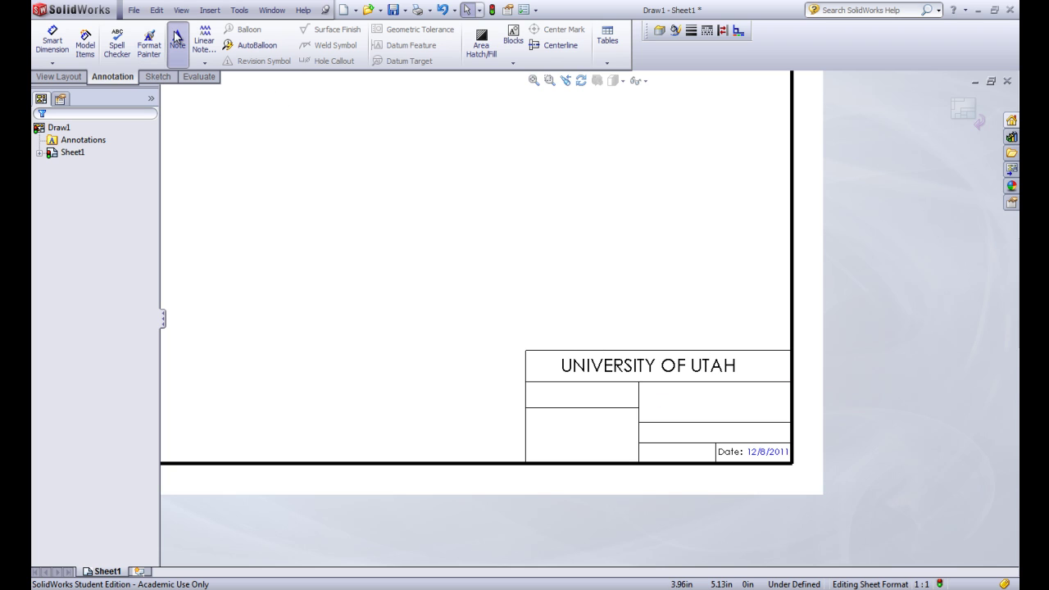
click(554, 292)
click(554, 293)
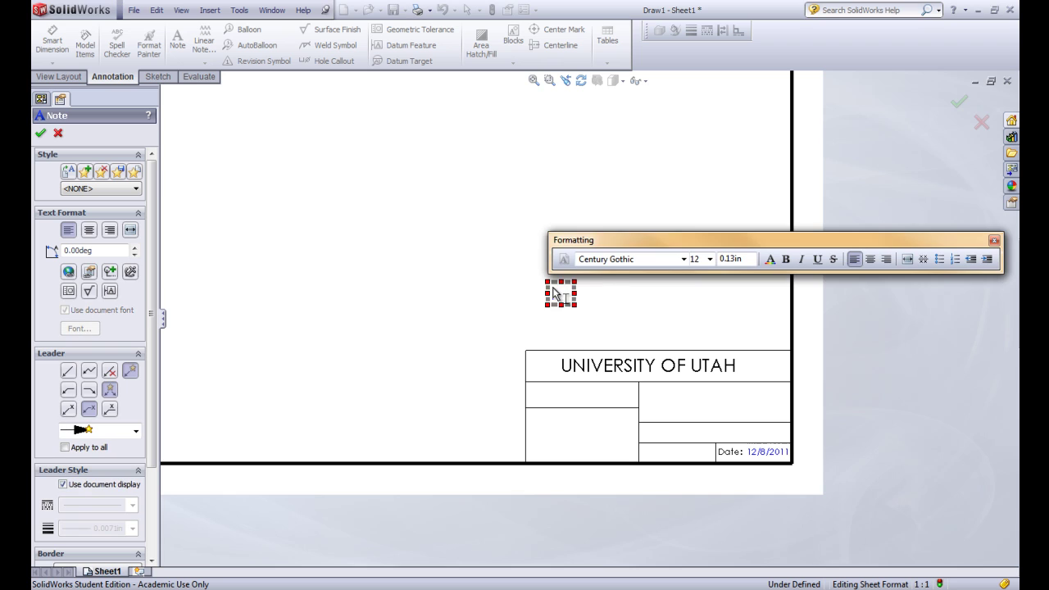
text(Drawn by:)
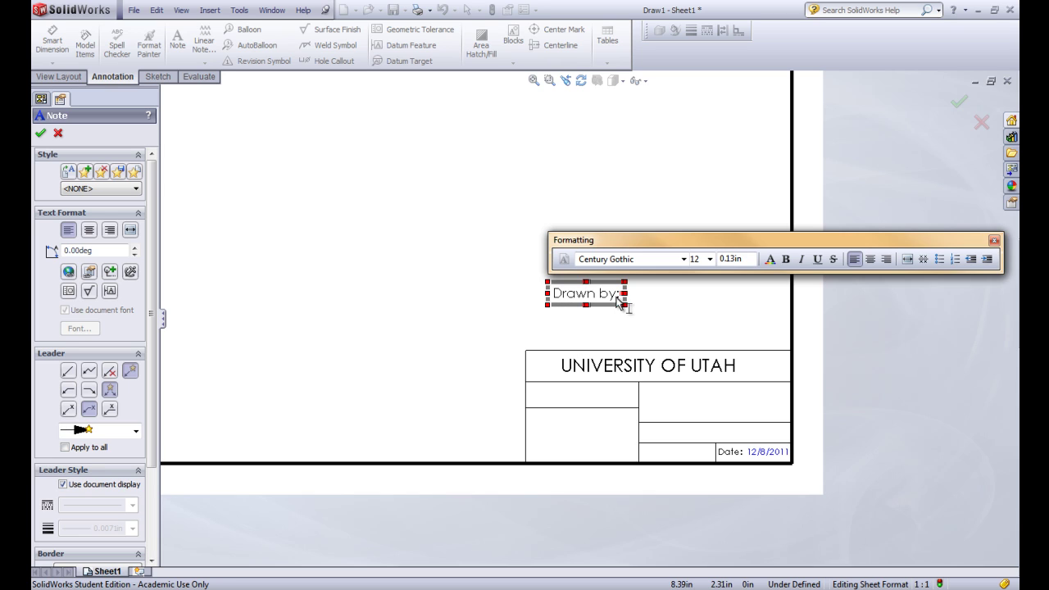
Step: Set 'Drawn by:' to size 10 and move it into the cell above the date
drag(620, 300, 550, 300)
click(710, 259)
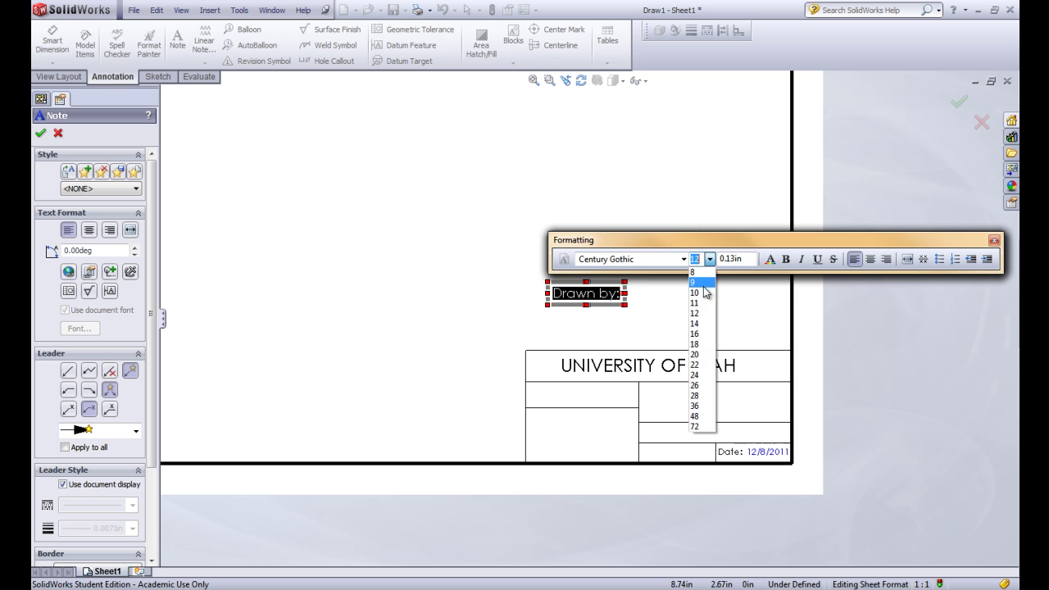
click(703, 291)
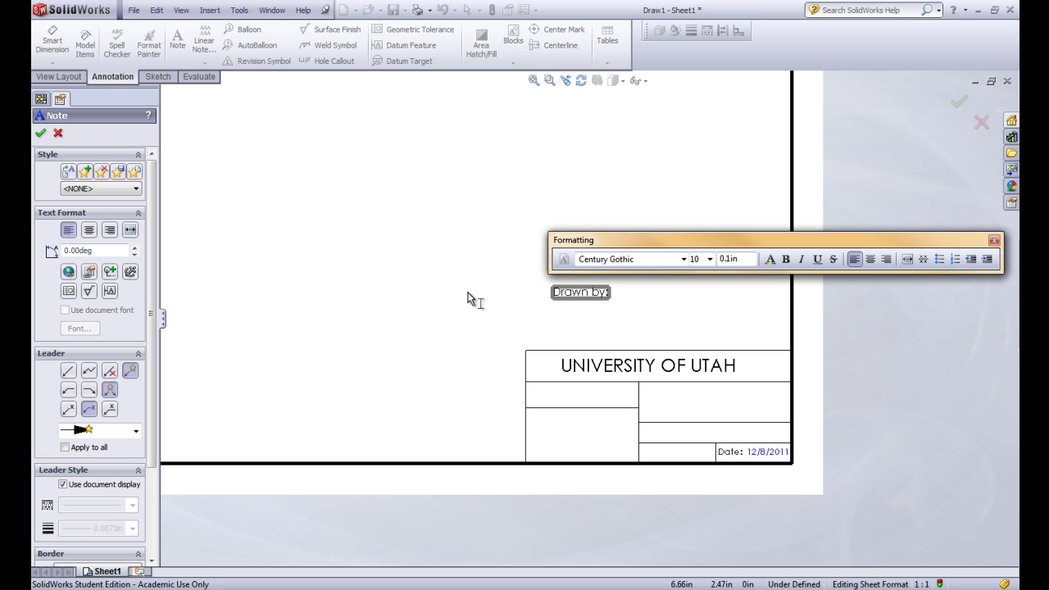
click(508, 300)
key(Escape)
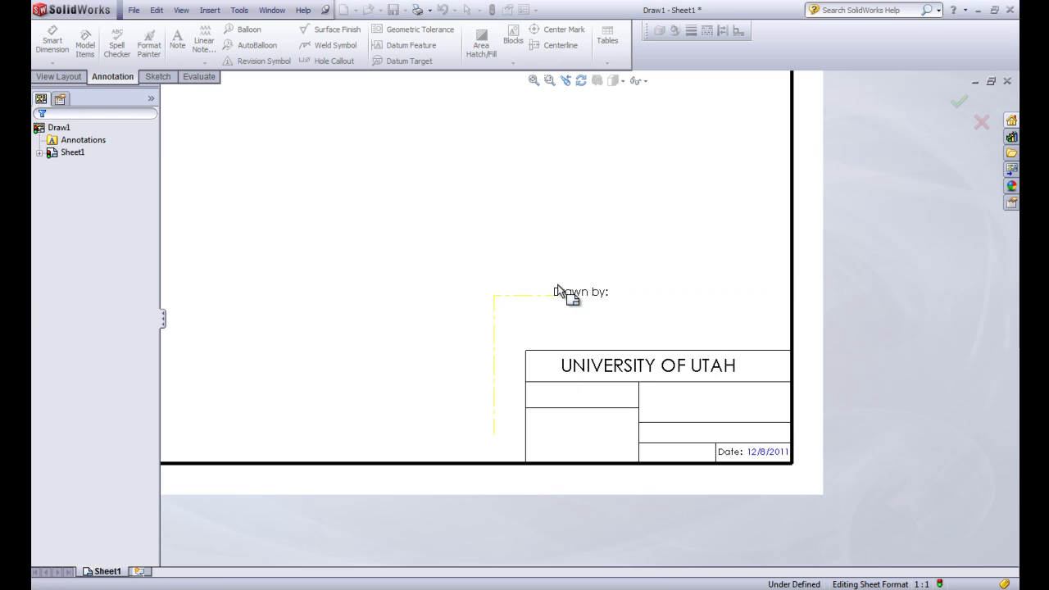
mouse_move(638, 358)
mouse_down()
mouse_move(648, 418)
mouse_move(665, 435)
mouse_up()
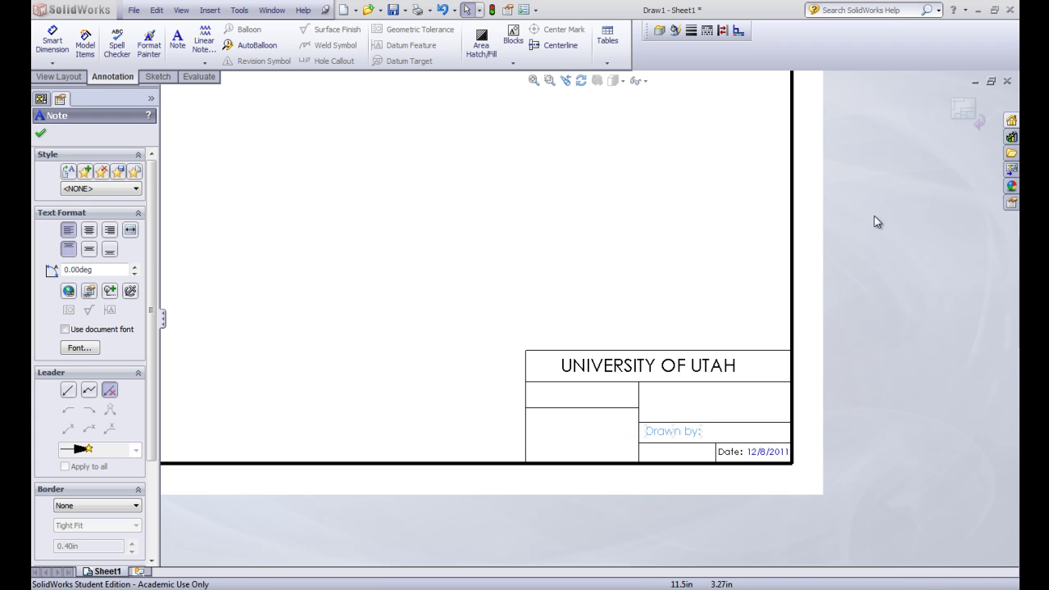
Step: Create a note linked to the SW-Author property
key(Escape)
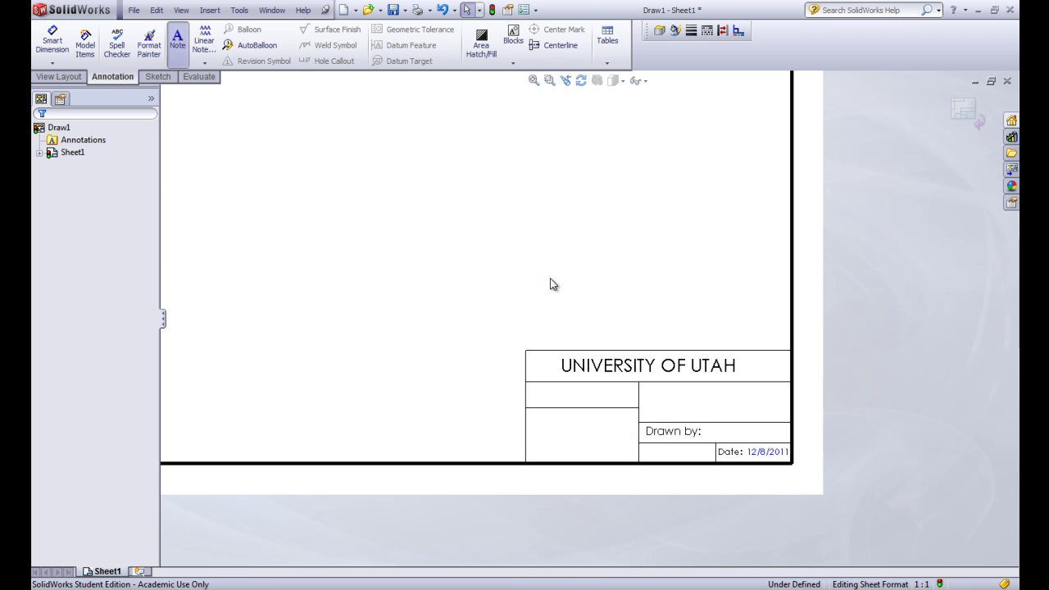
click(541, 277)
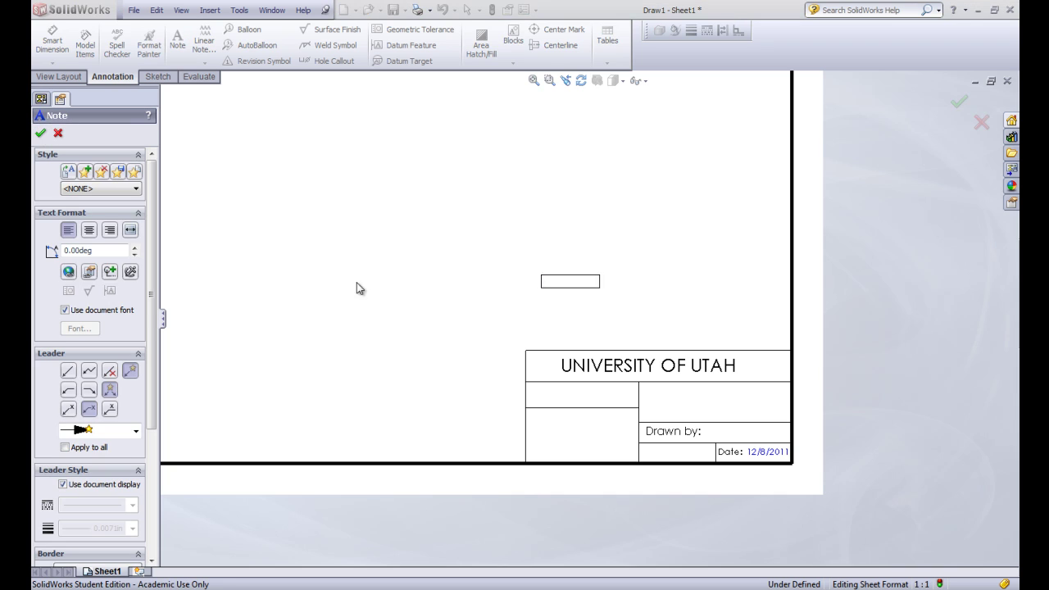
click(89, 272)
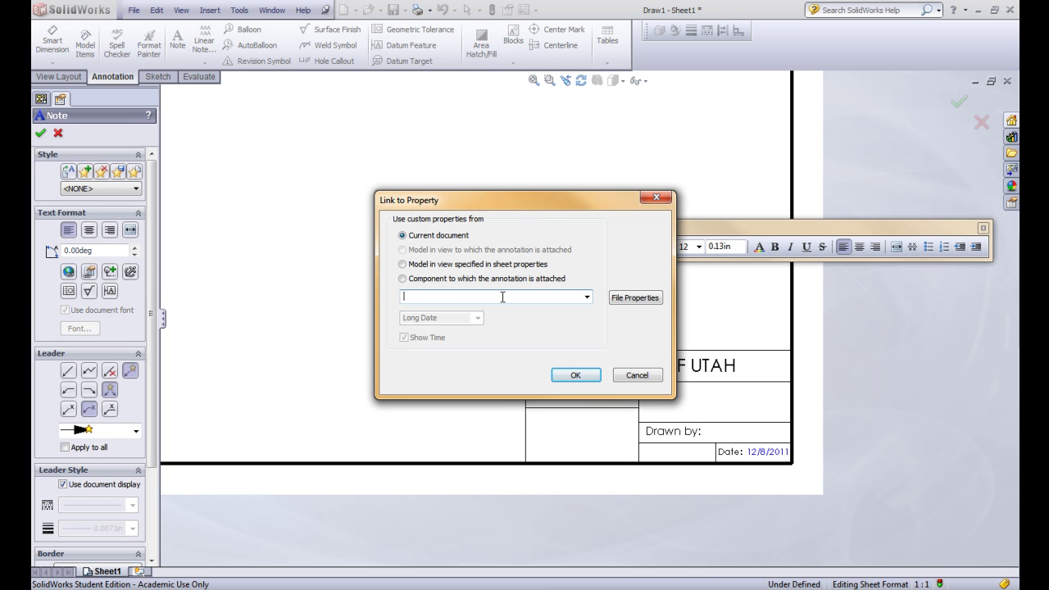
click(586, 299)
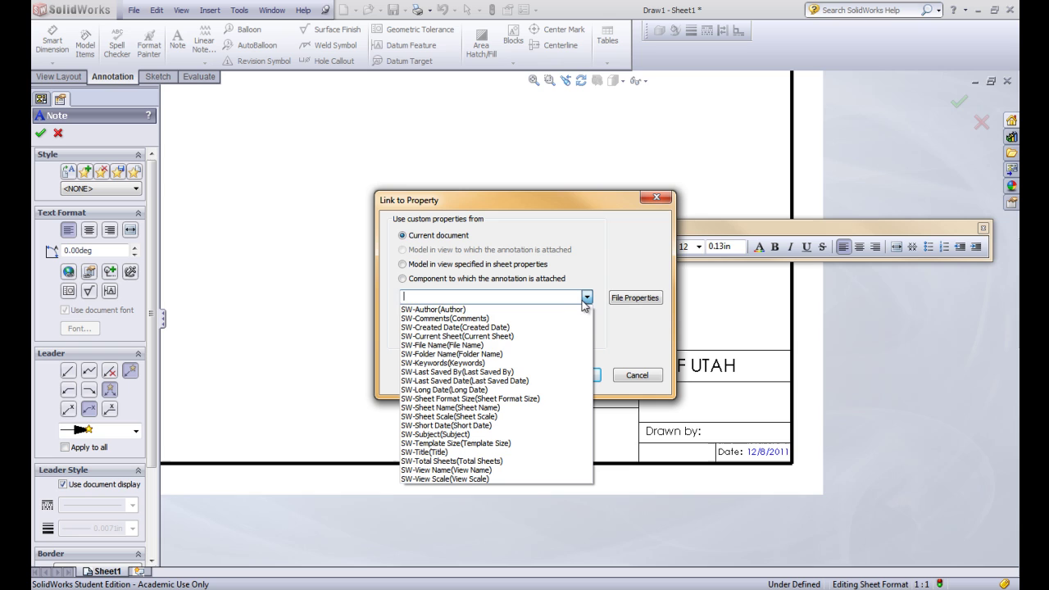
click(441, 309)
click(577, 375)
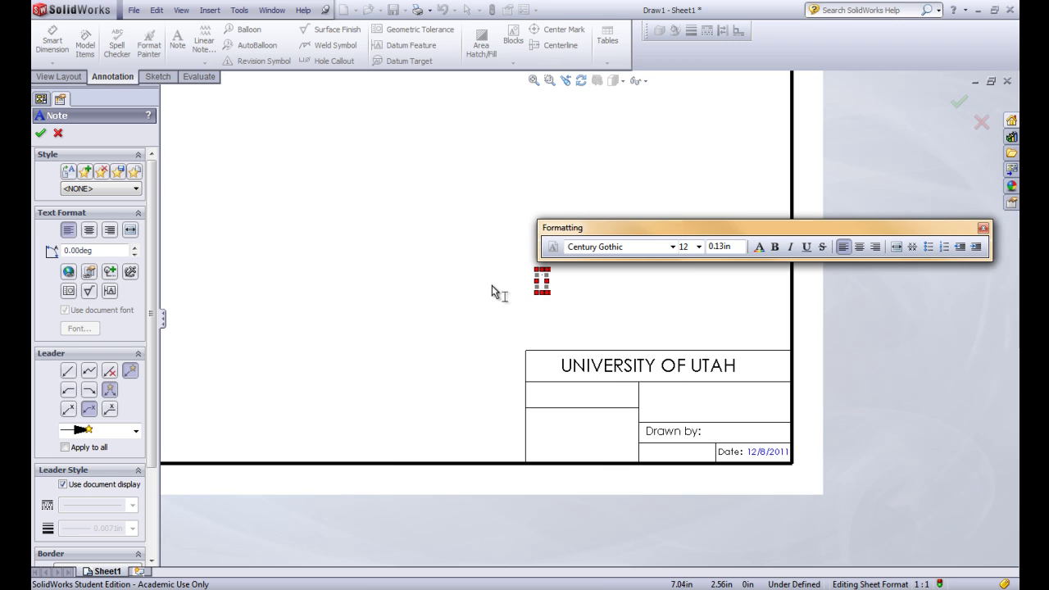
click(40, 134)
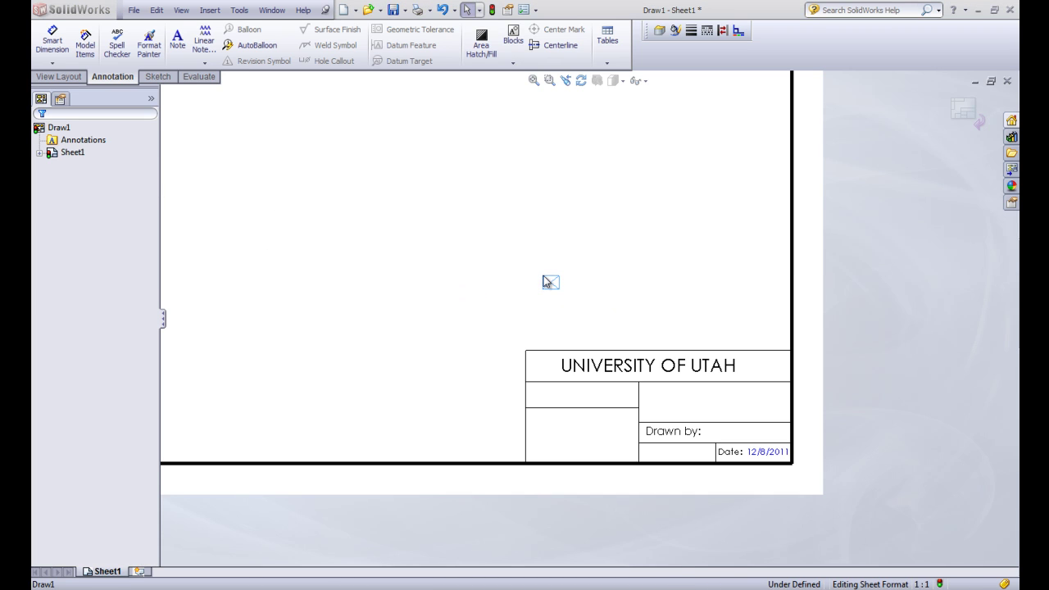
Step: Move the empty author note beside the 'Drawn by:' label
drag(545, 279, 555, 286)
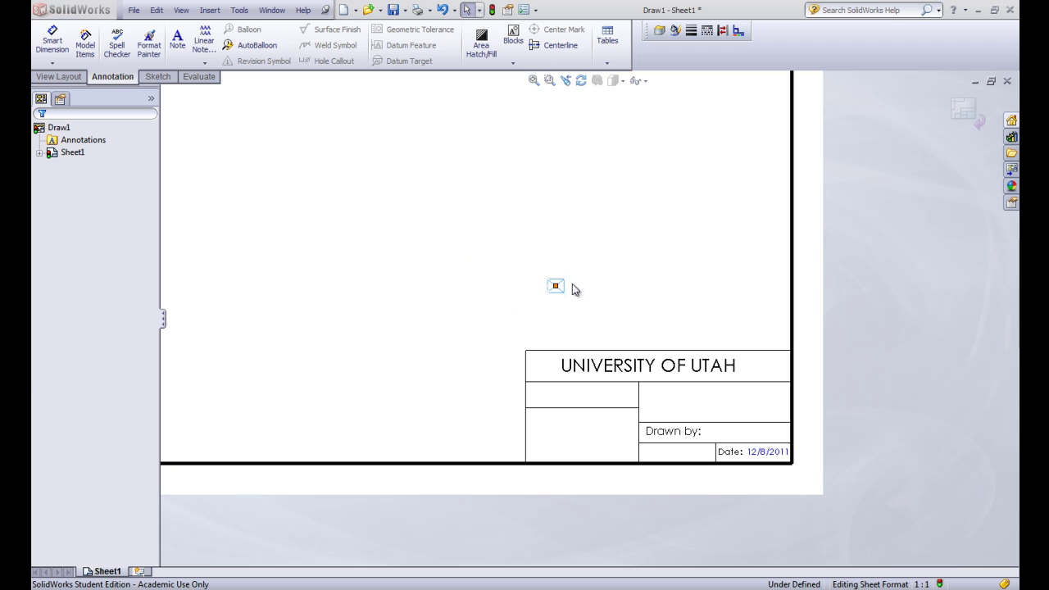
click(398, 393)
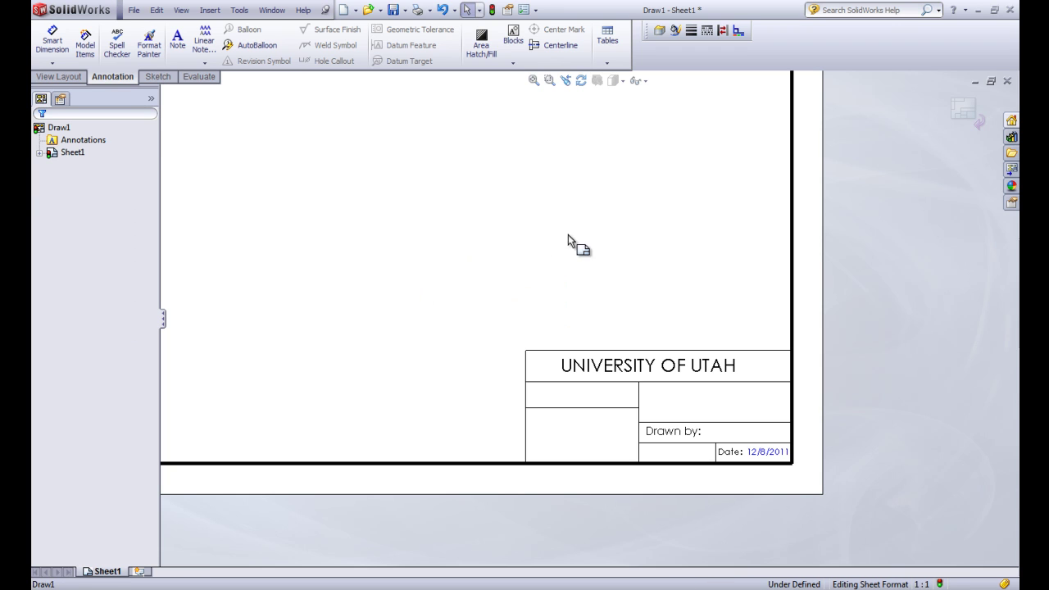
drag(454, 211, 632, 321)
click(554, 285)
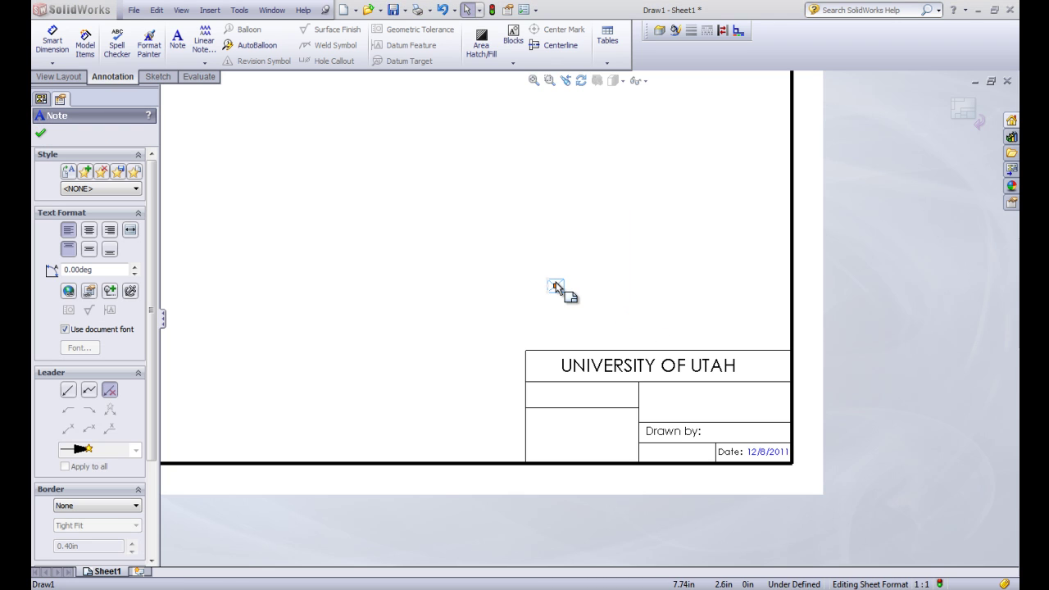
mouse_move(556, 287)
mouse_down()
mouse_move(705, 415)
mouse_move(714, 435)
mouse_up()
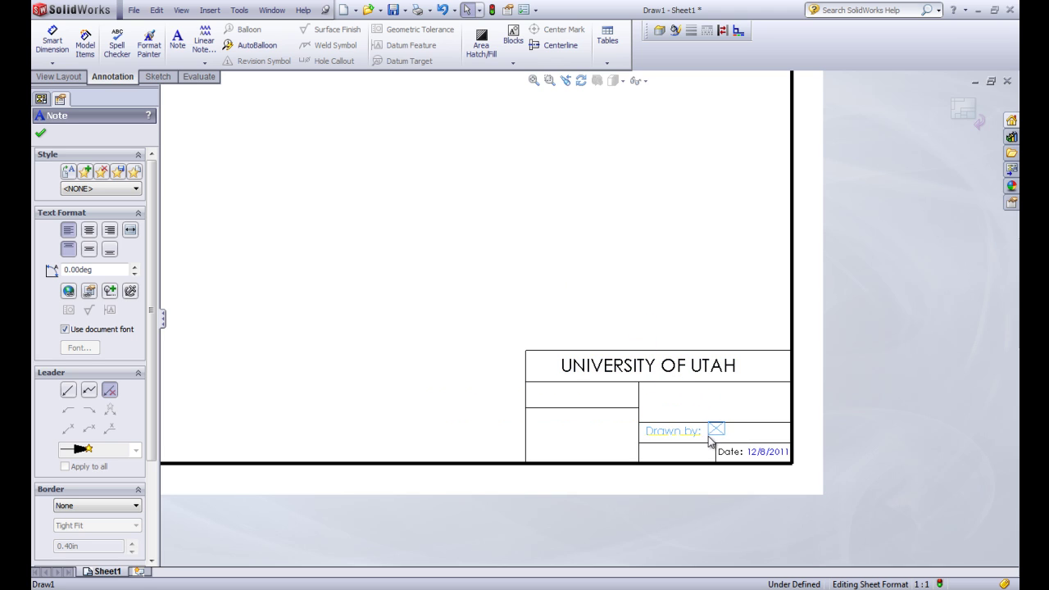
key(Escape)
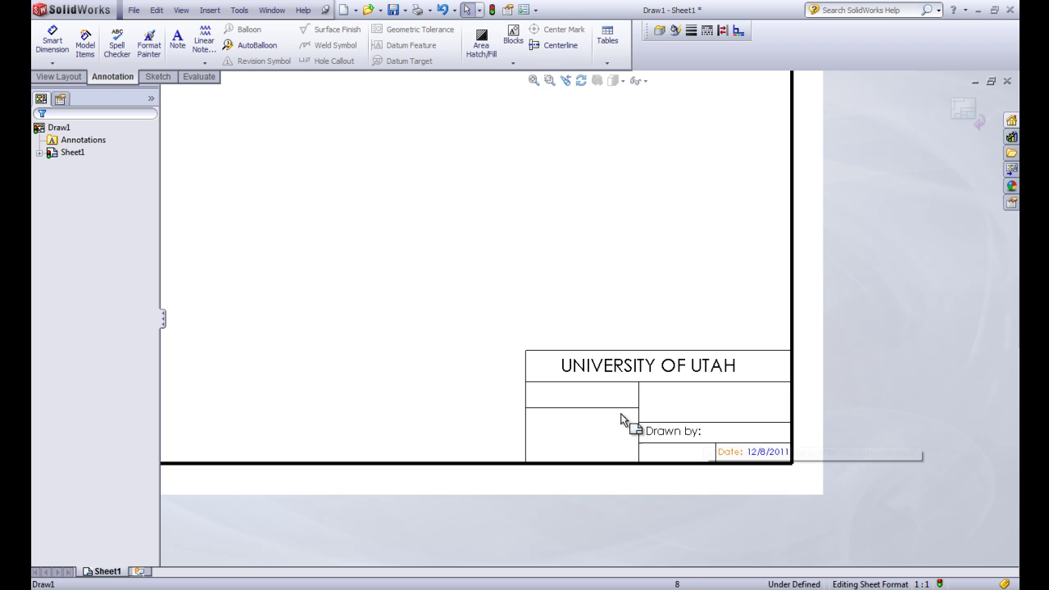
Step: Leave sheet-format editing using Edit Sheet from the sheet's right-click menu
scroll(639, 392, up, 5)
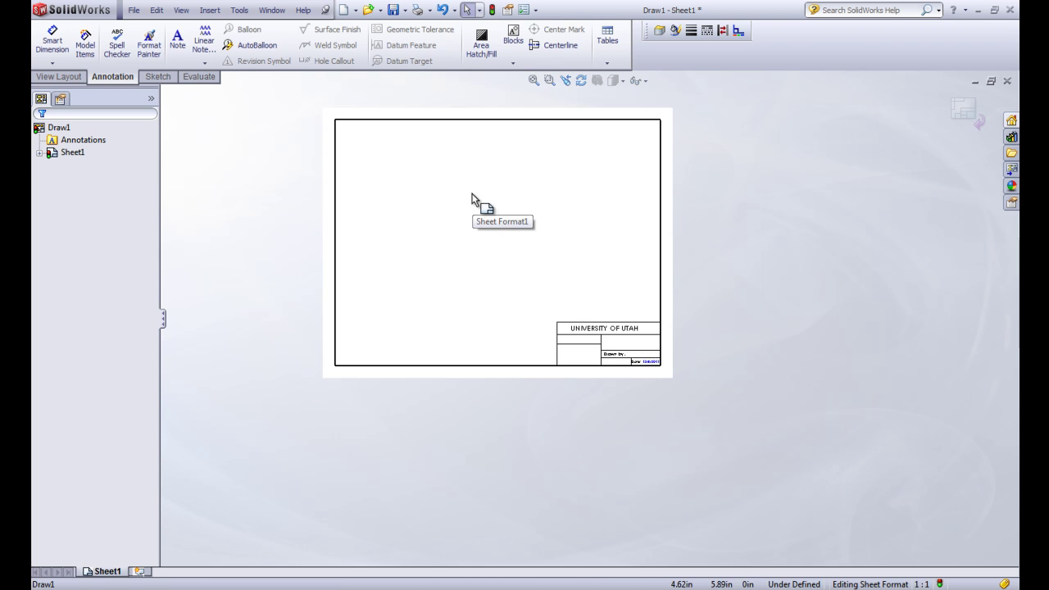
scroll(527, 246, down, 4)
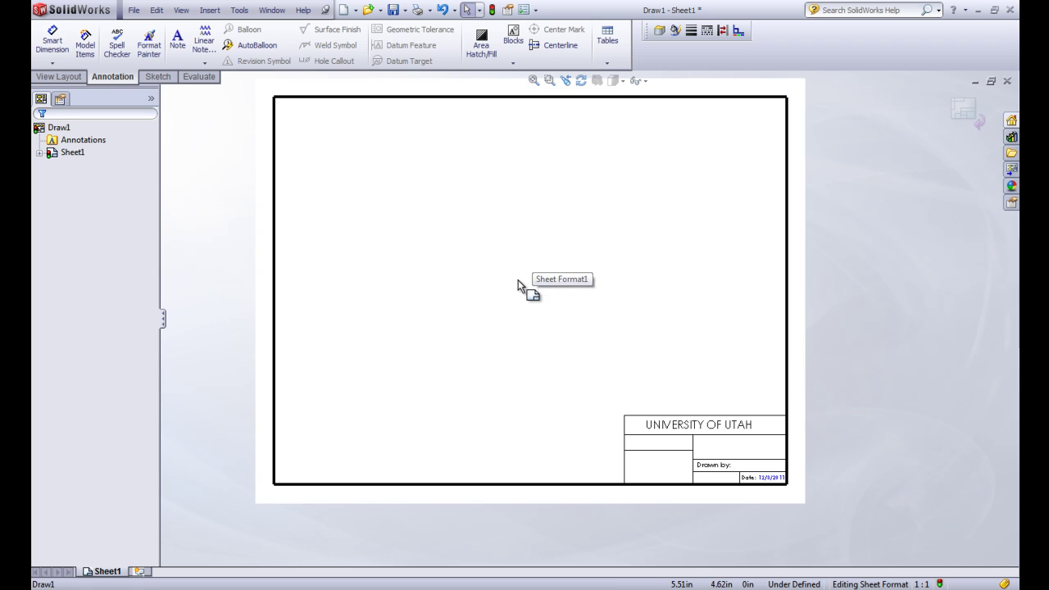
right_click(511, 286)
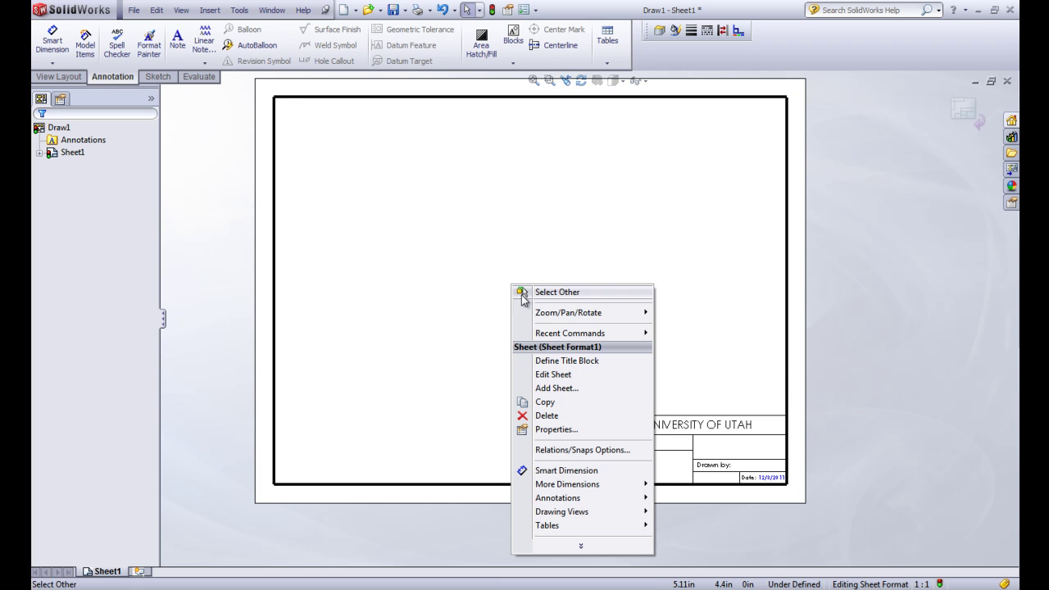
click(553, 375)
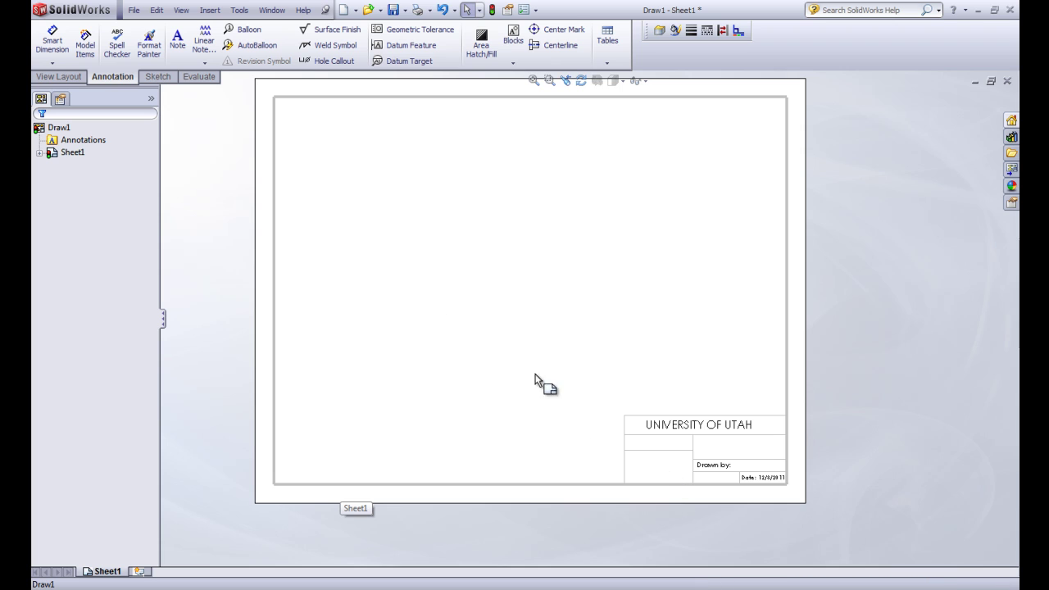
Step: Save the title block as a .slddrt sheet format file on the Desktop under a new name
click(177, 41)
key(Escape)
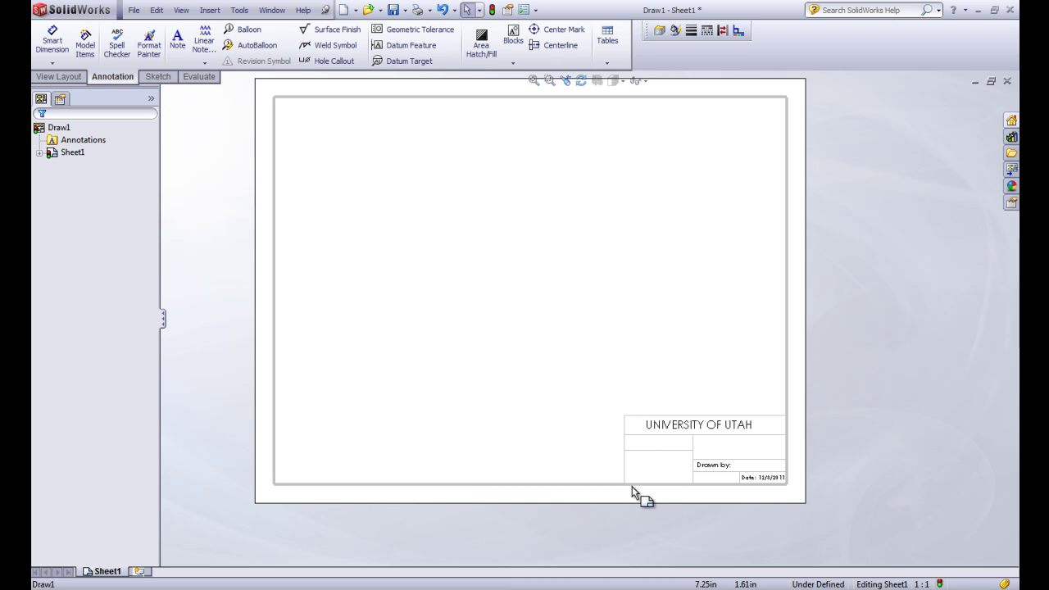
click(133, 10)
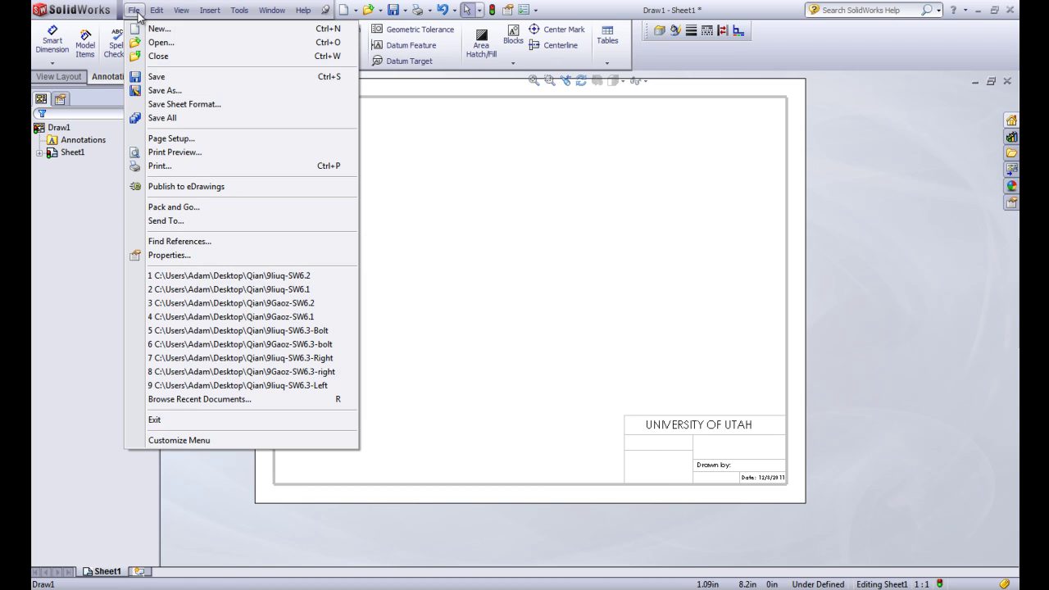
click(160, 105)
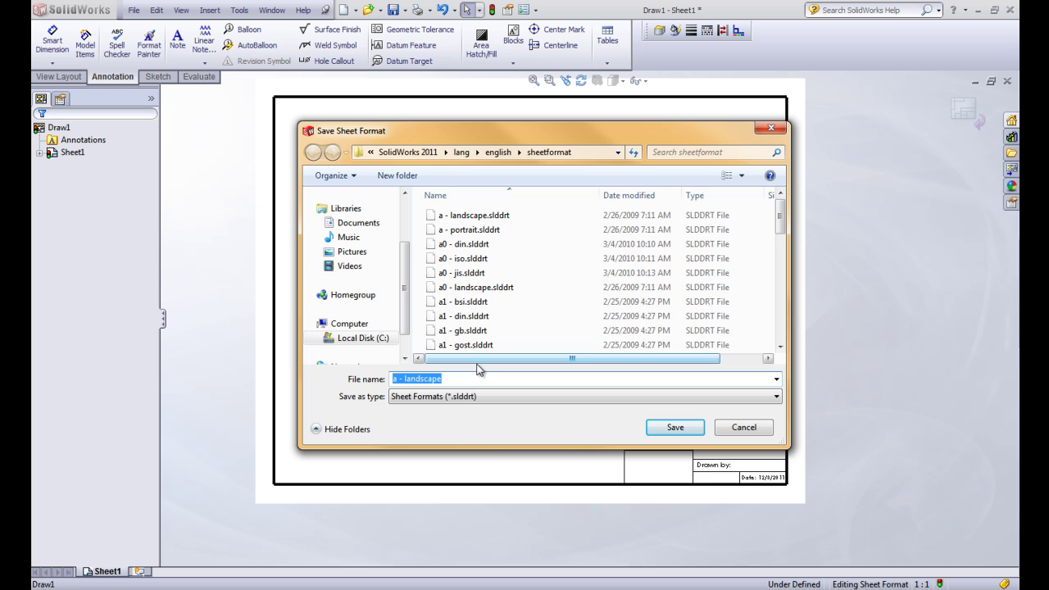
click(371, 152)
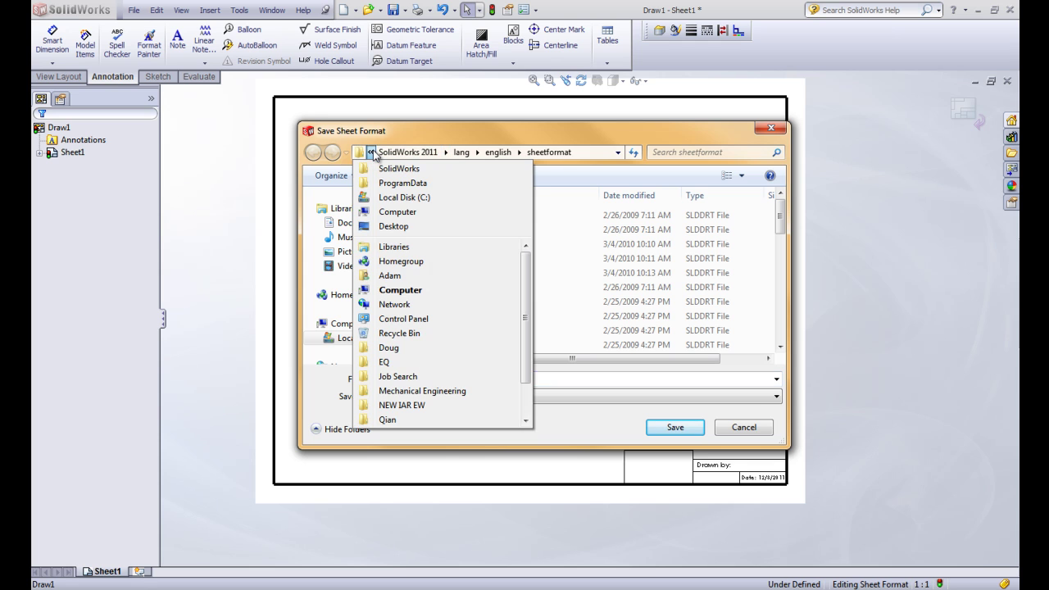
click(445, 152)
click(370, 153)
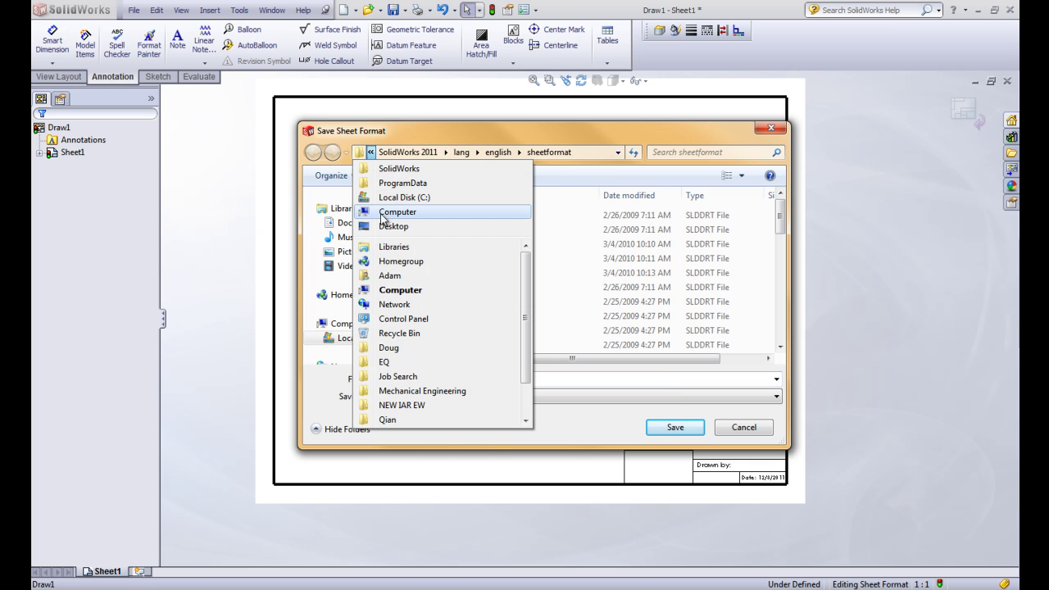
click(383, 228)
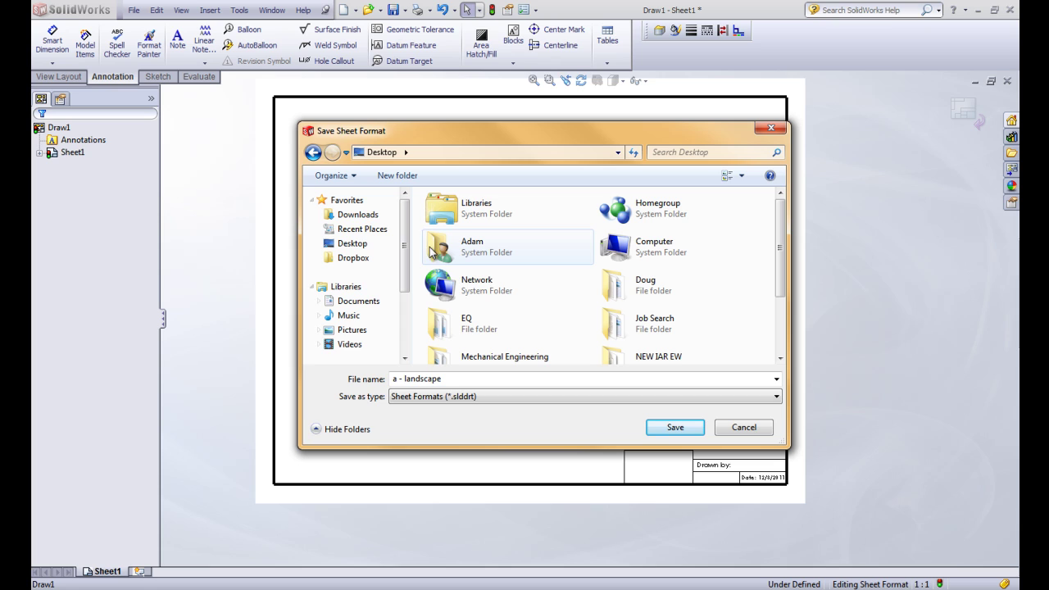
click(467, 379)
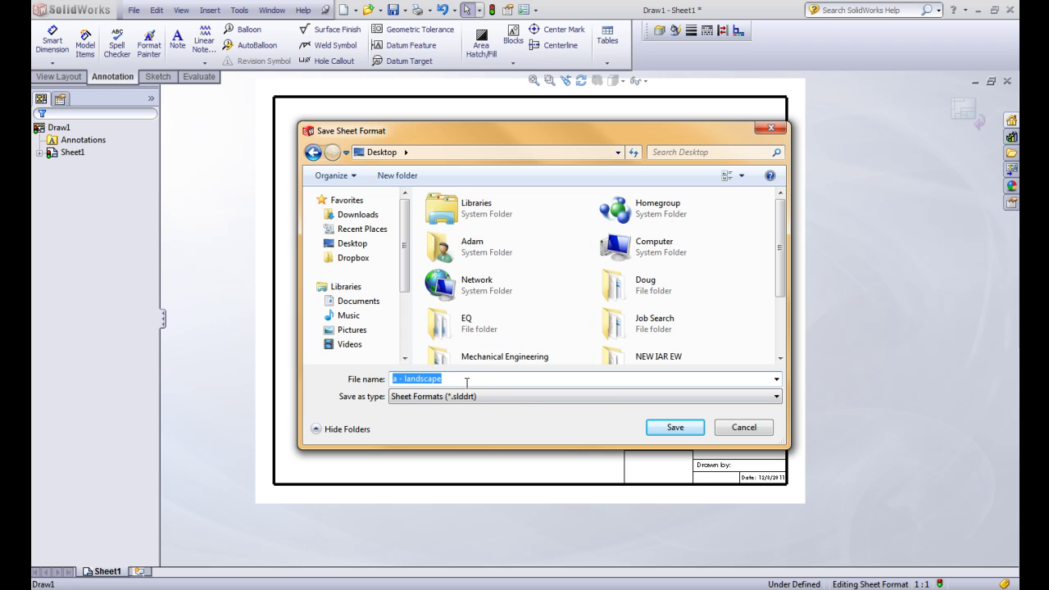
text(adam)
click(670, 429)
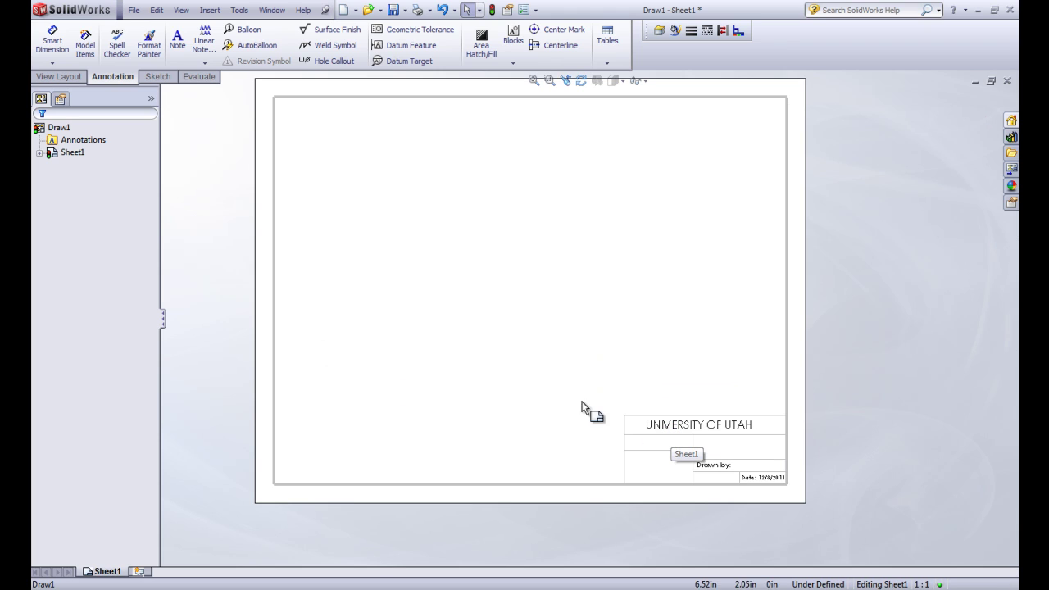
Step: Close Draw1 without saving and create a new drawing document
click(1008, 81)
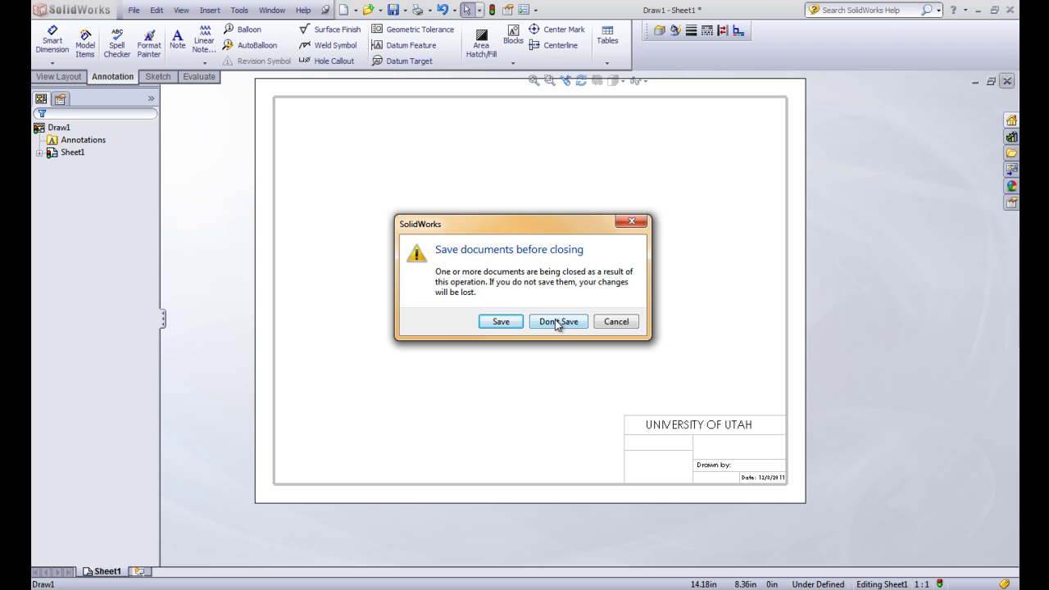
click(555, 320)
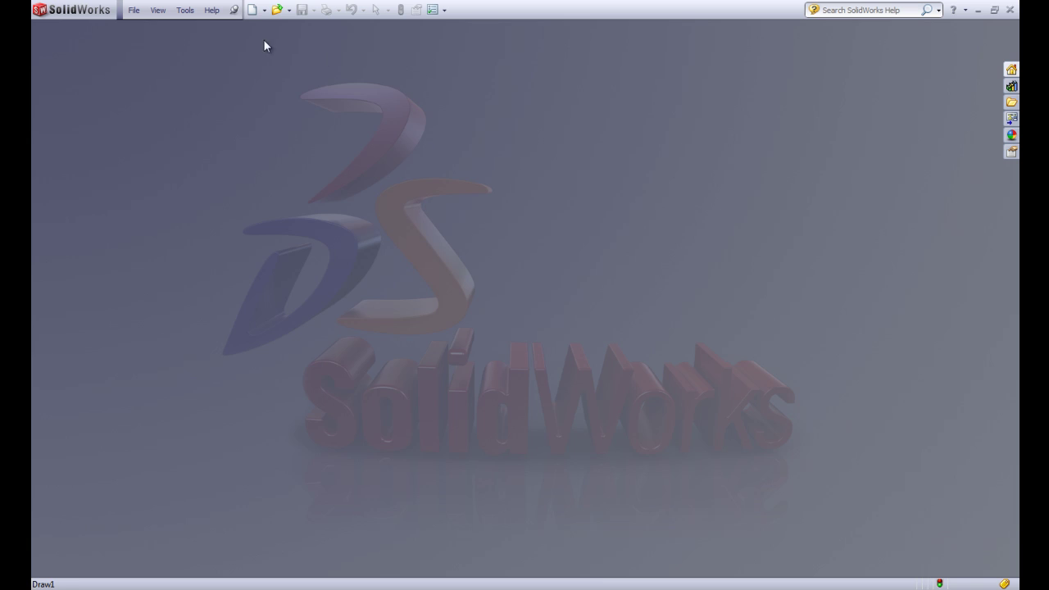
click(253, 10)
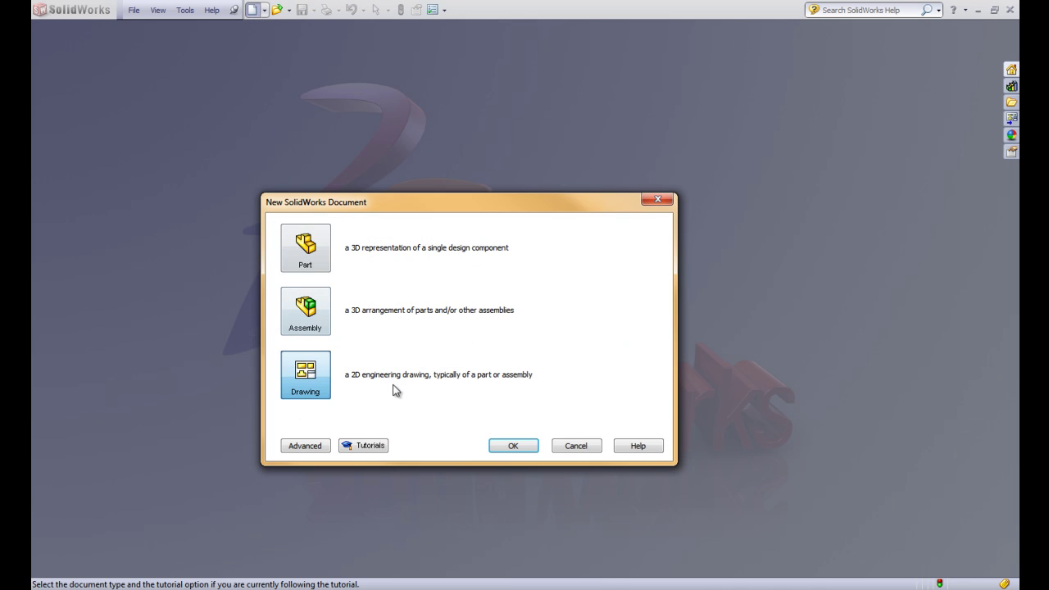
click(514, 447)
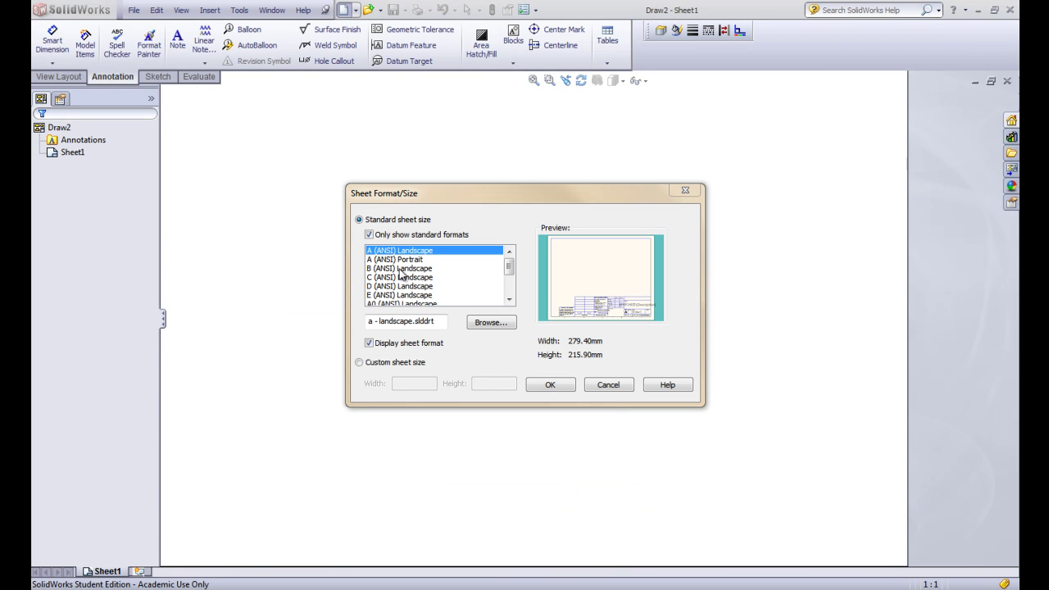
Step: Load the custom .slddrt sheet format from Desktop > Mechanical Engineering > SolidWorks Labs > New Stuff onto Draw2
click(505, 323)
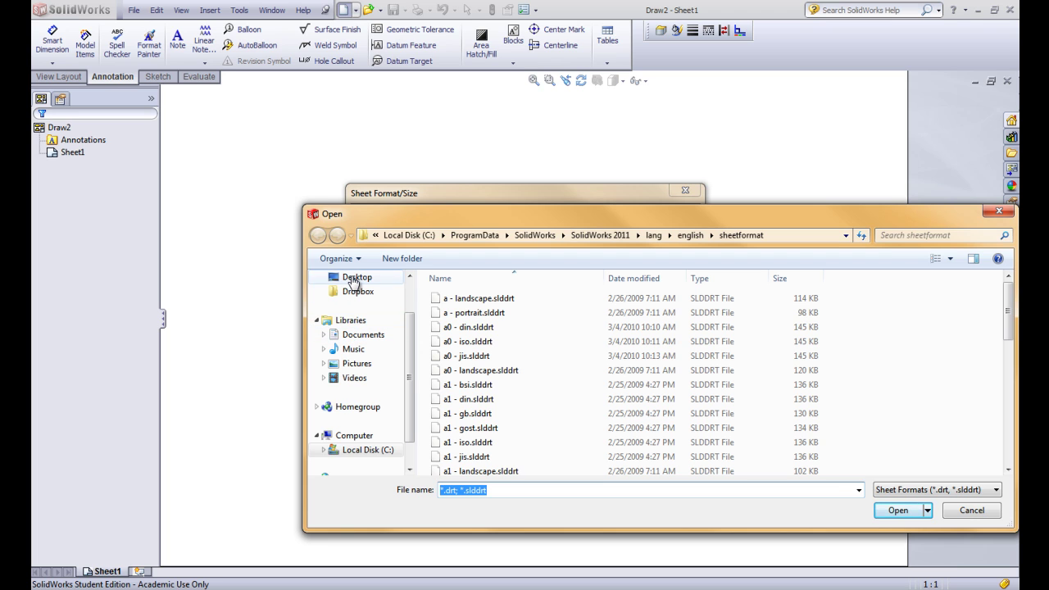
click(355, 279)
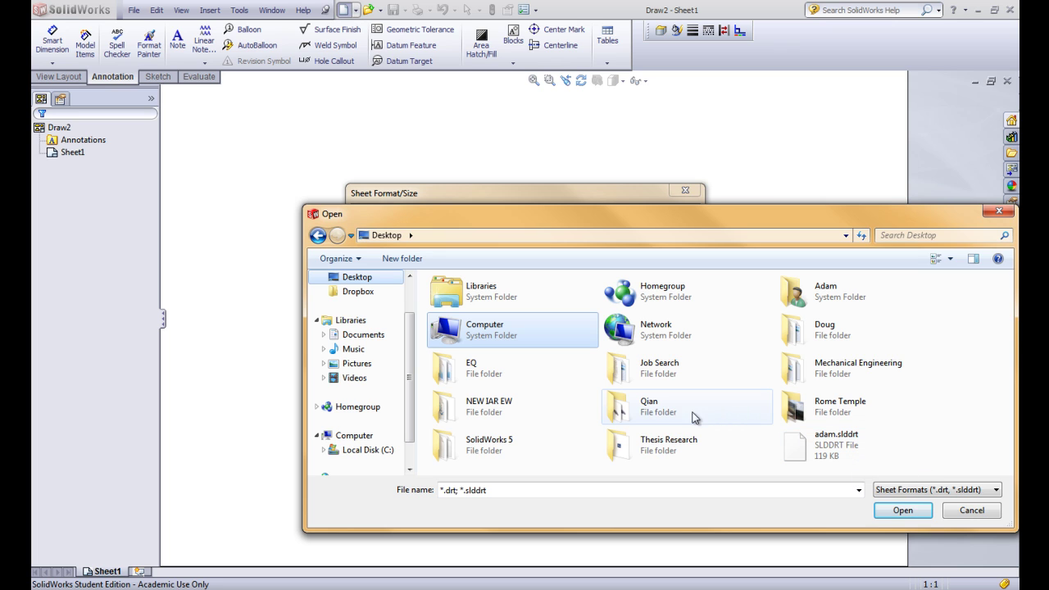
double_click(850, 376)
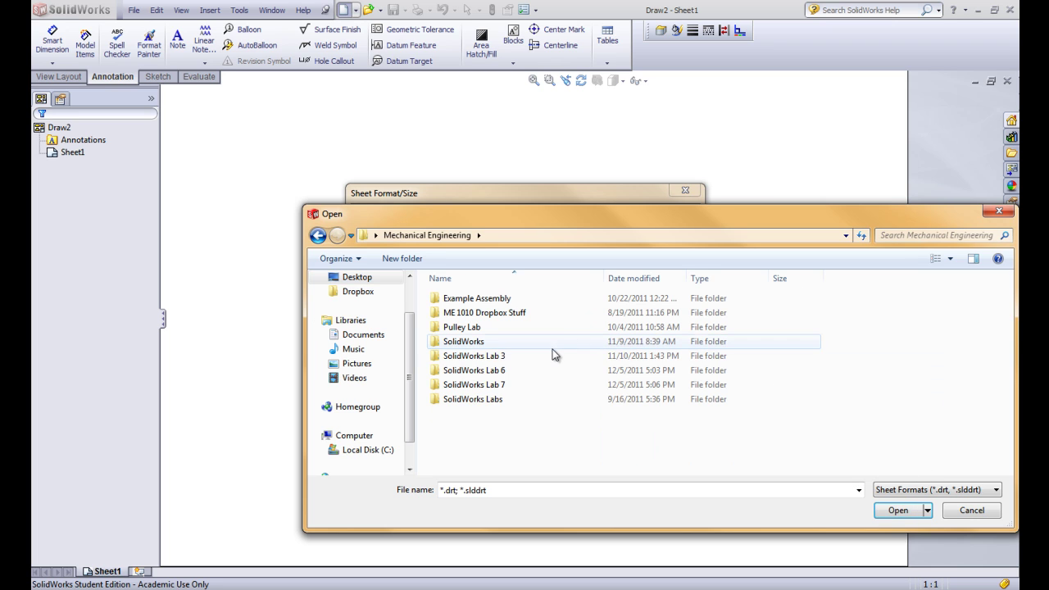
double_click(479, 400)
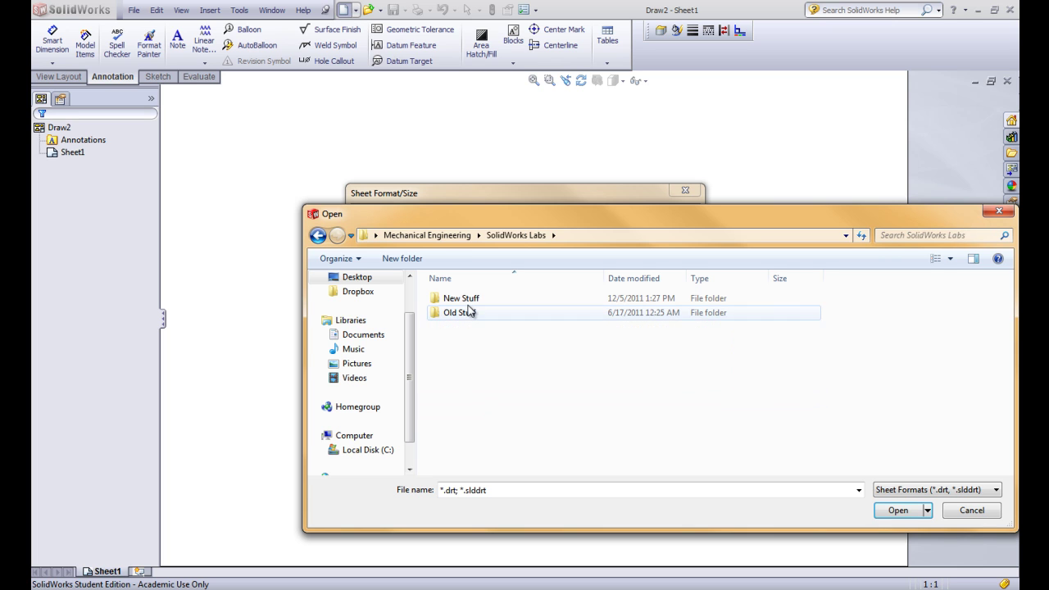
double_click(470, 300)
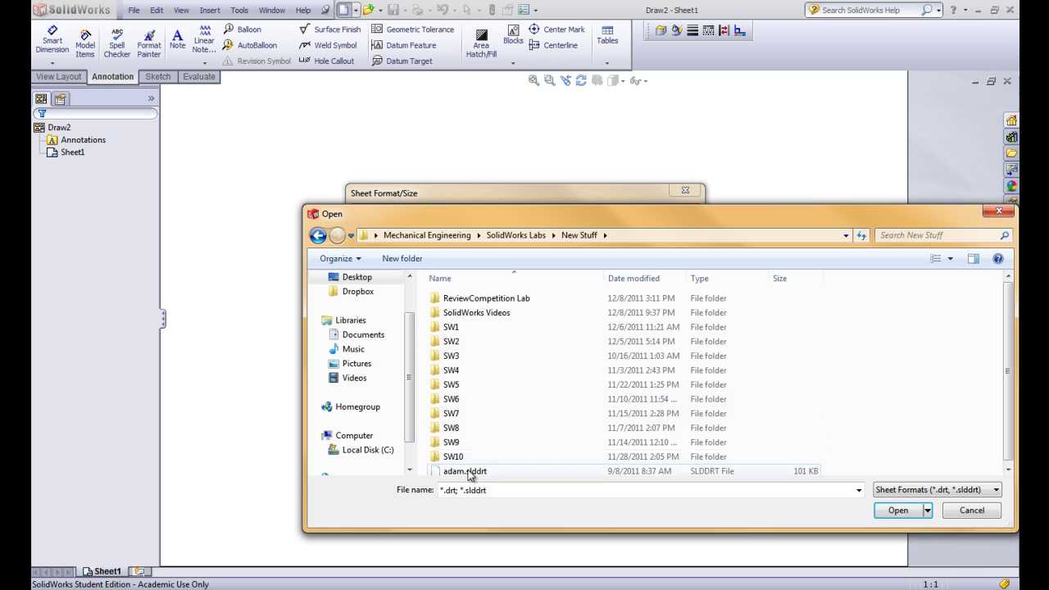
click(465, 472)
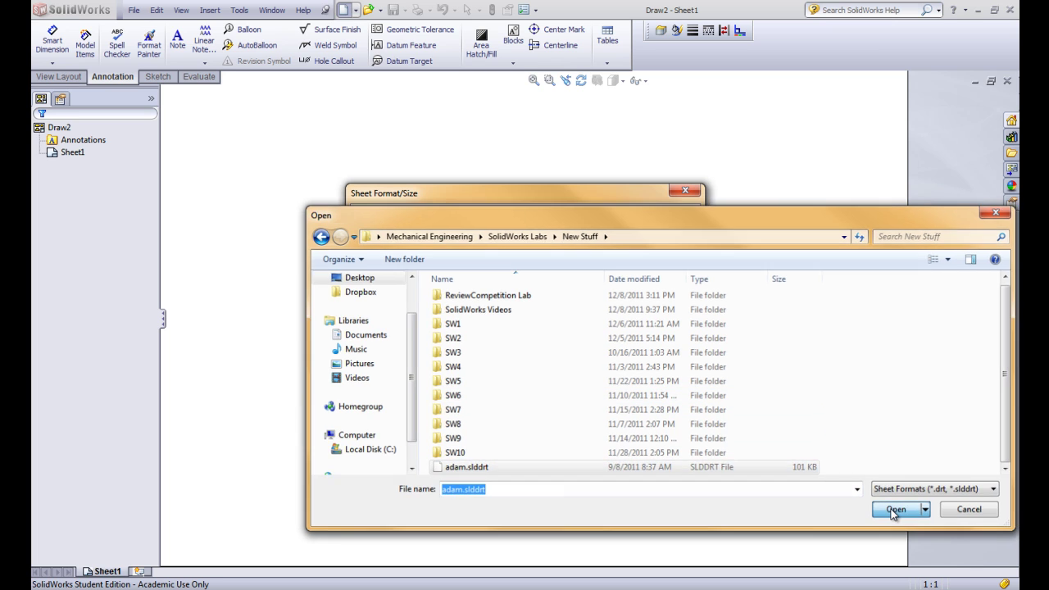
click(896, 511)
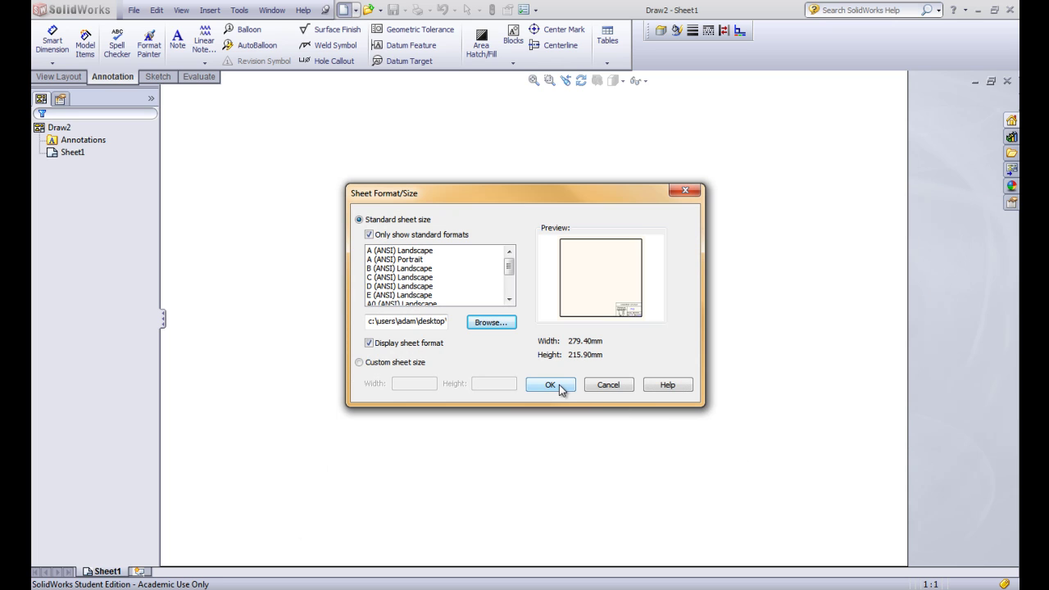
click(370, 343)
click(549, 384)
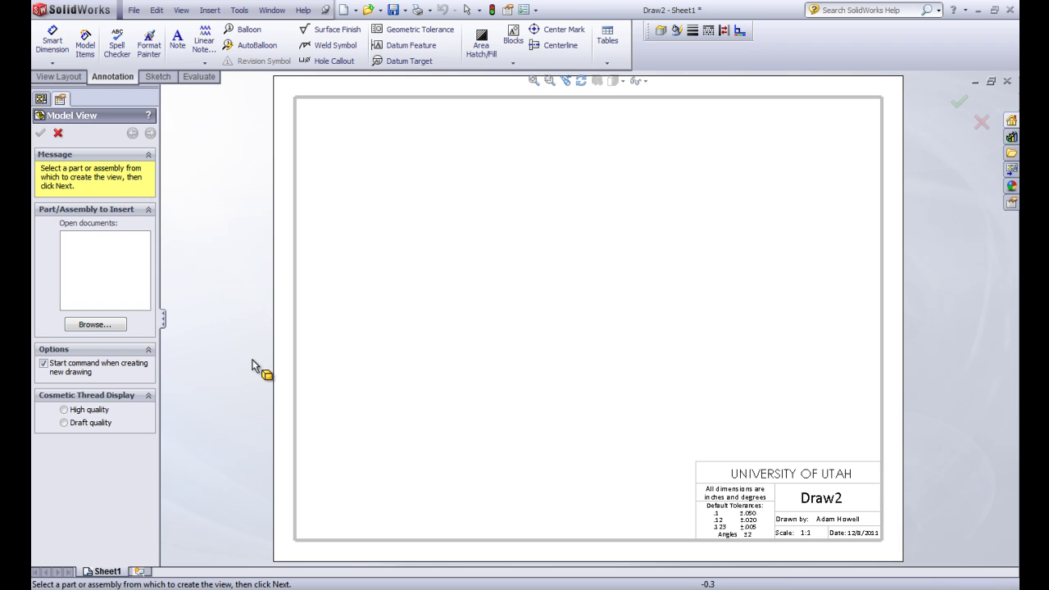
Step: Cancel the Model View placement and zoom in on the sheet
click(58, 133)
scroll(853, 516, down, 3)
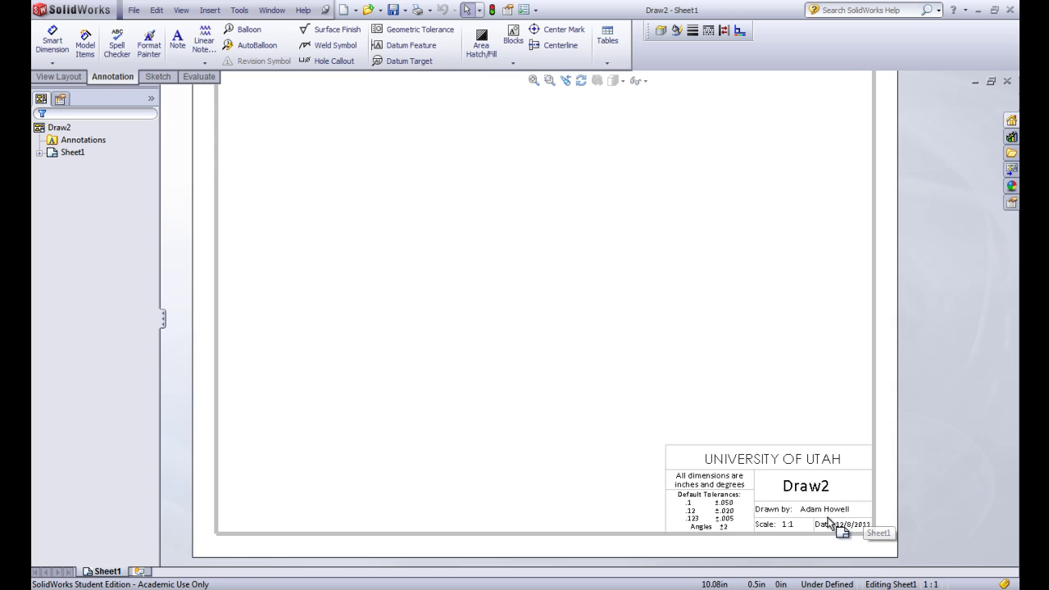
scroll(766, 502, down, 1)
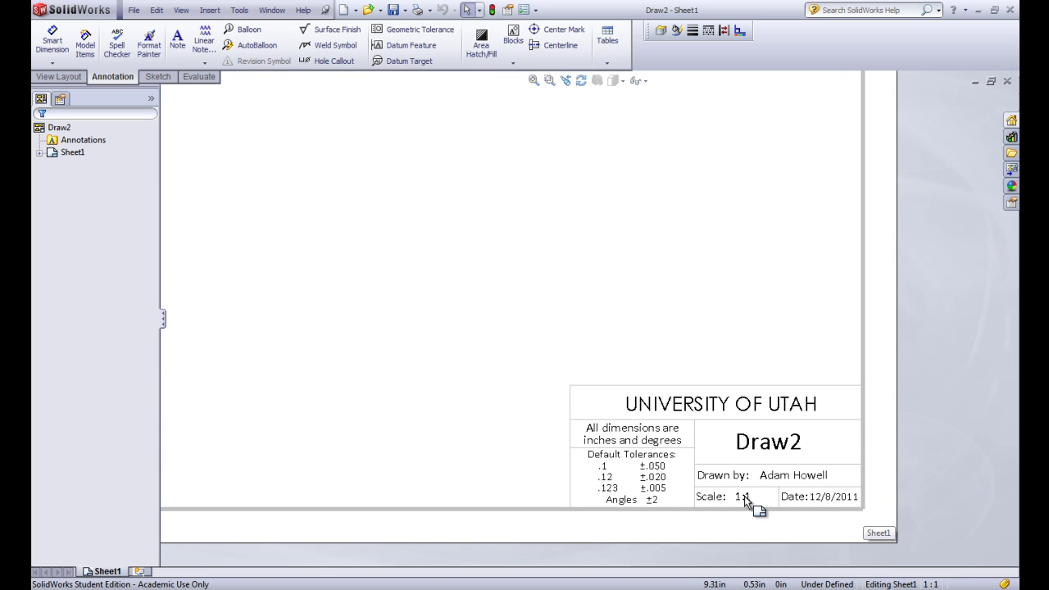
Step: Select Sheet1 and inspect the title block's Drawn by, Scale 1:1 and Date 12/8/2011 fields
click(745, 502)
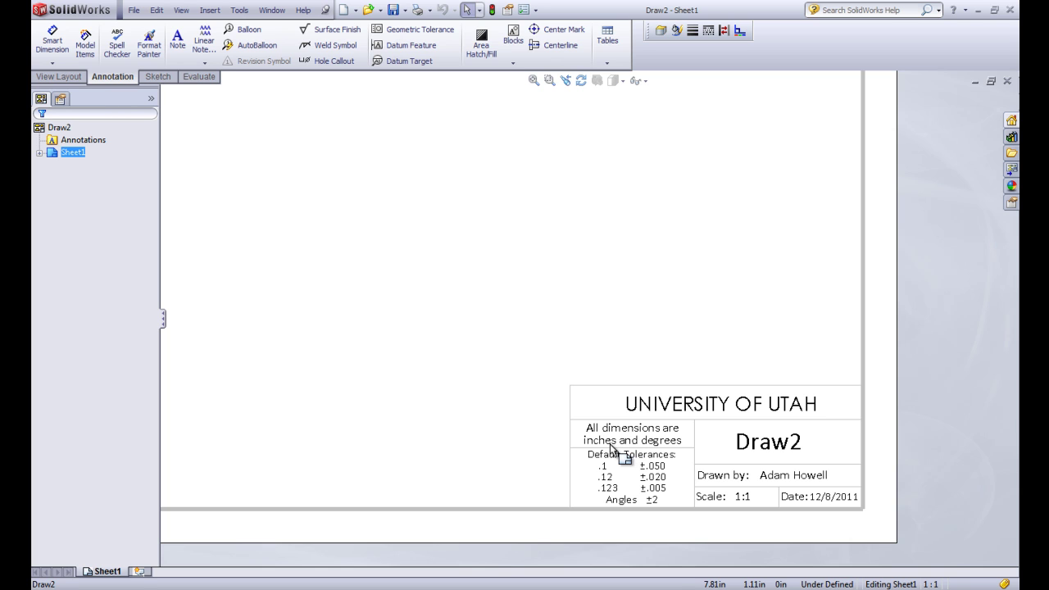
scroll(553, 330, up, 3)
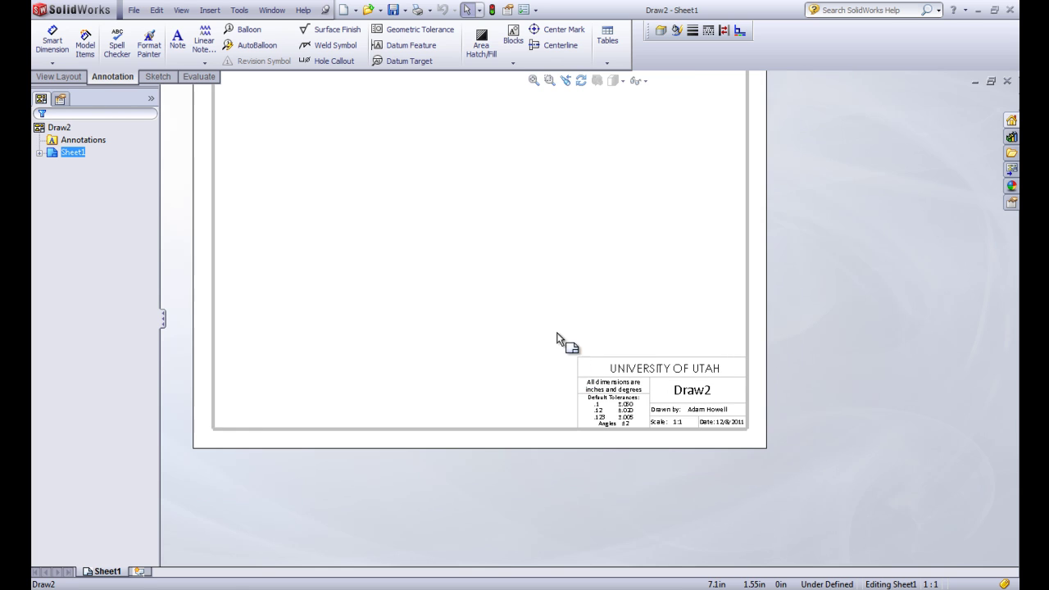
scroll(510, 295, up, 1)
scroll(510, 296, down, 1)
scroll(511, 292, up, 2)
scroll(510, 283, down, 1)
Step: Switch Draw2's sheet into Edit Sheet Format mode and fit the whole sheet in view
scroll(510, 281, down, 1)
right_click(547, 257)
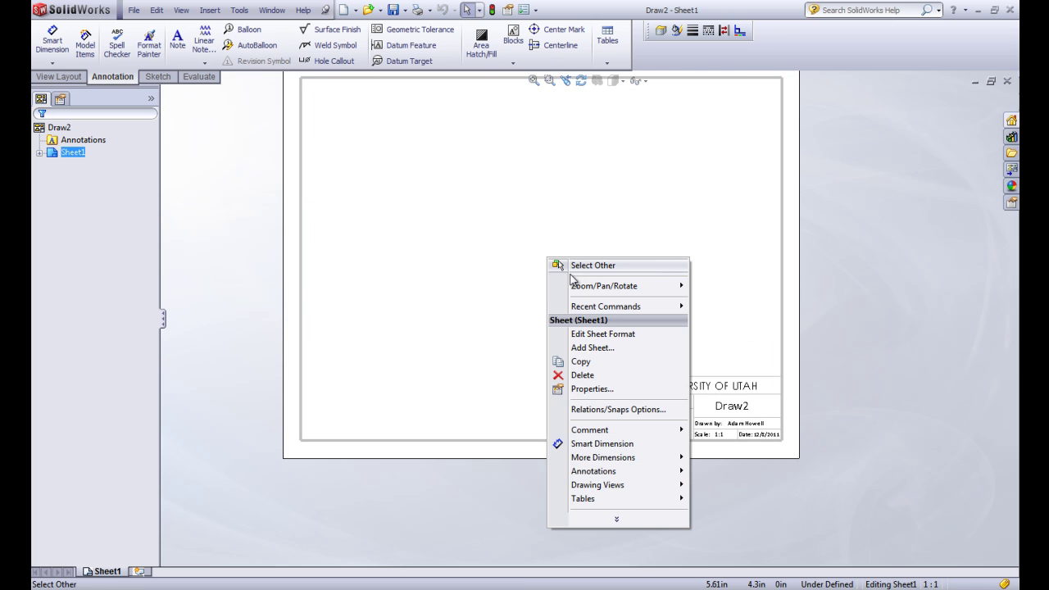
click(590, 335)
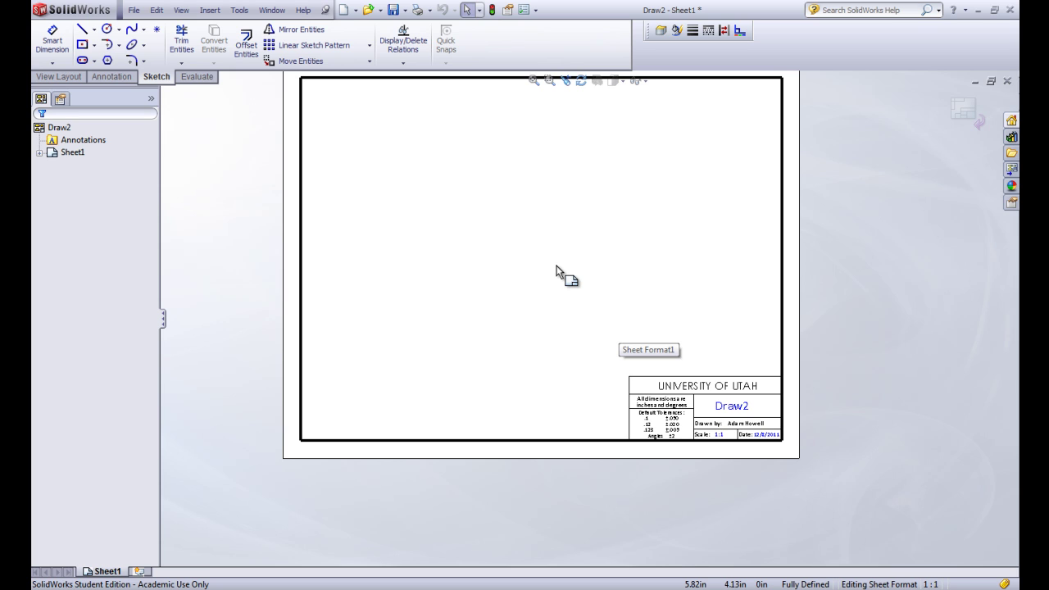
key(z)
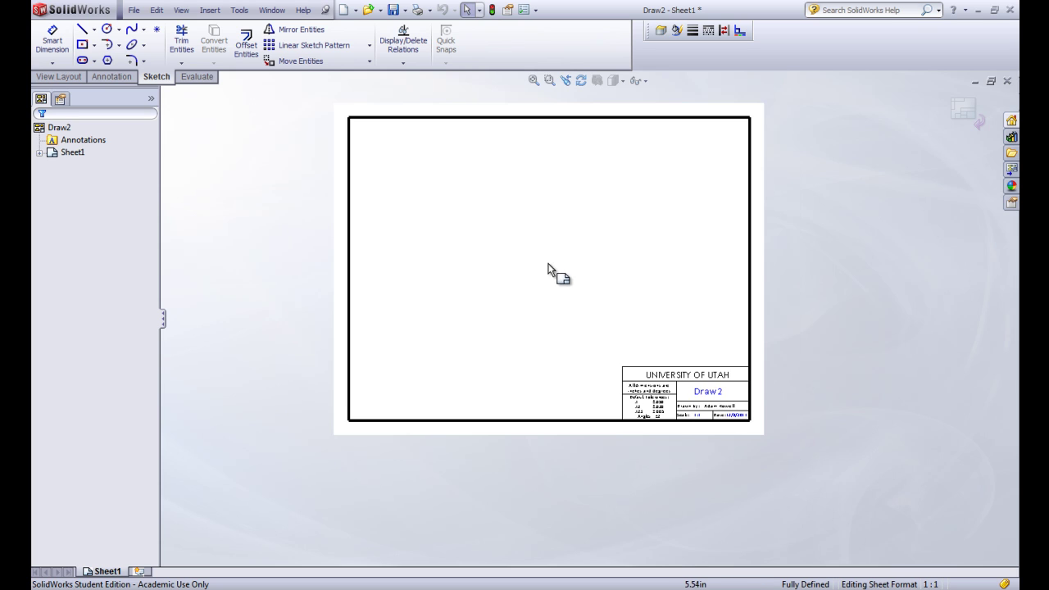
scroll(529, 233, up, 1)
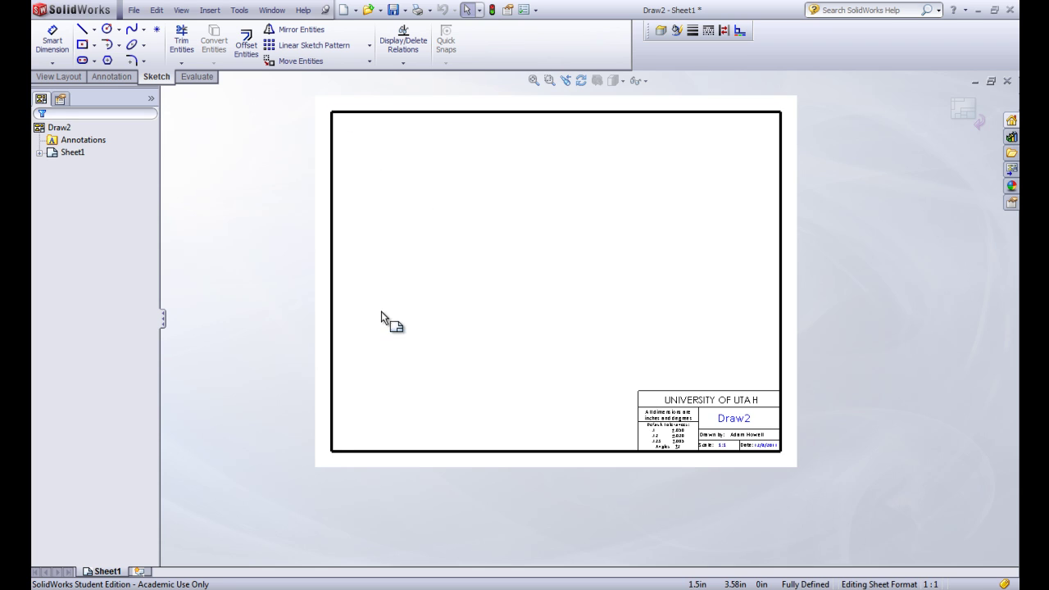
right_drag(487, 276, 529, 300)
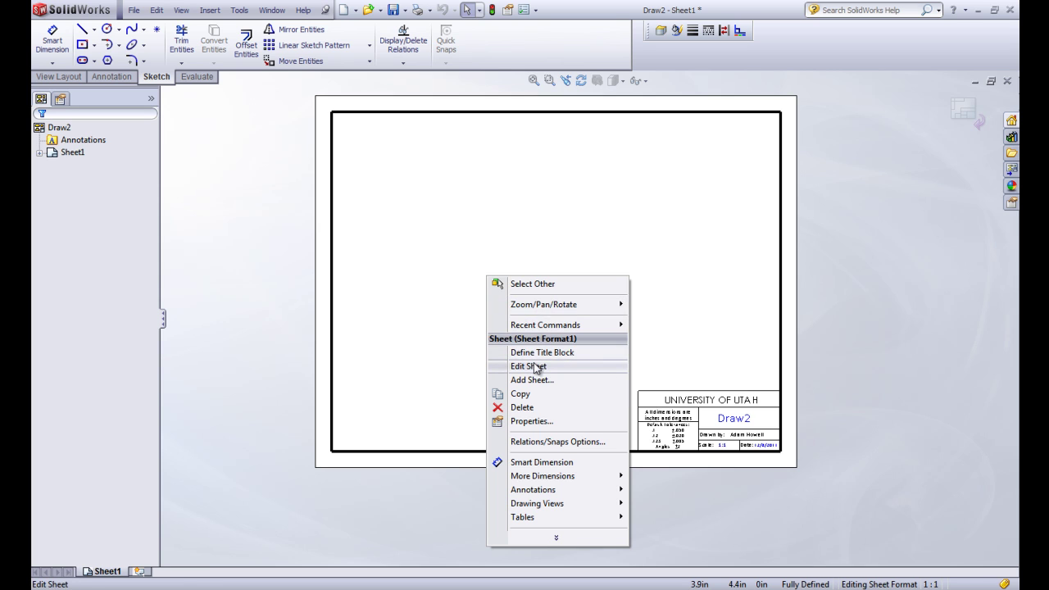